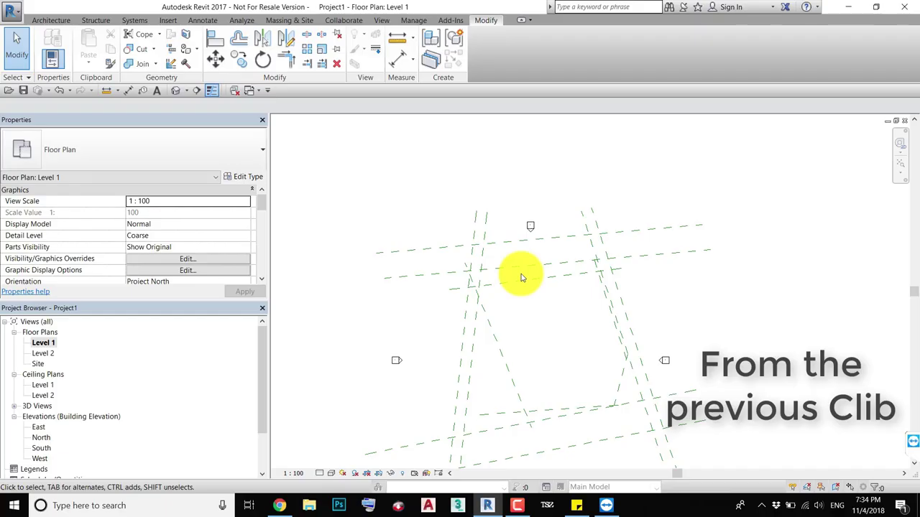
Open the East elevation from the Elevations list in the Project Browser.
middle_click_drag(520, 273, 483, 318)
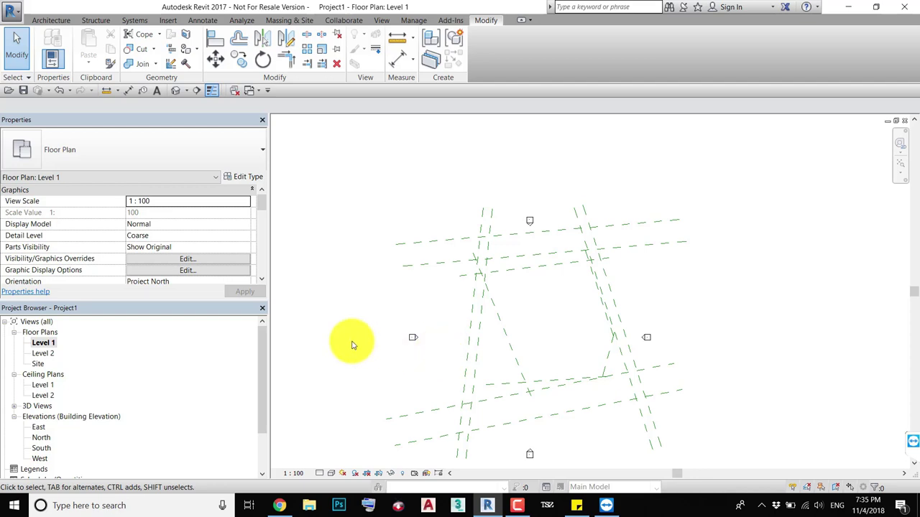
left_click(43, 354)
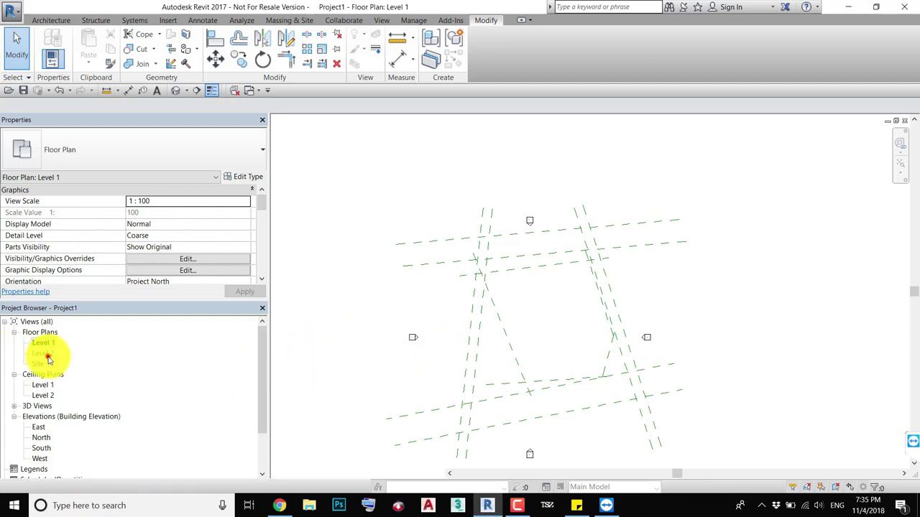
scroll(45, 356, "down", 2)
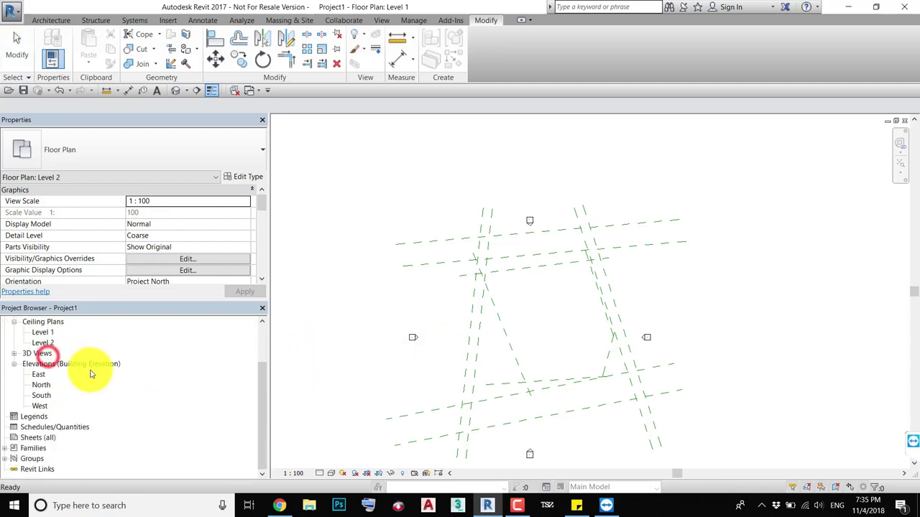
left_click(40, 375)
double_click(41, 378)
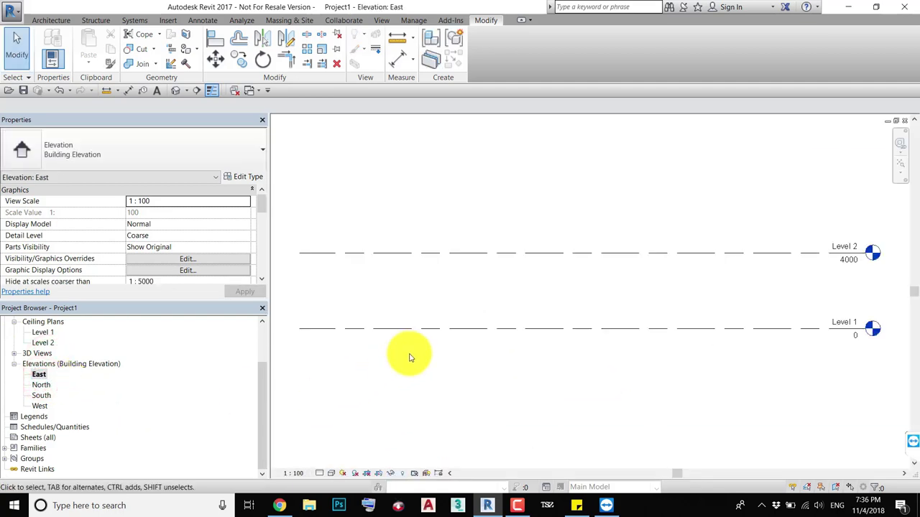
Window-select the Level 1 and Level 2 lines in the East elevation.
scroll(24, 410, "up", 2)
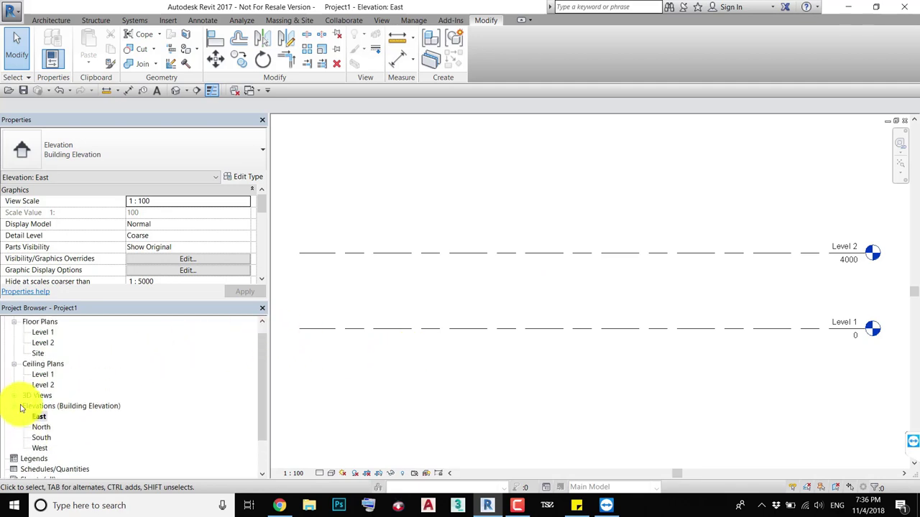
scroll(21, 421, "up", 1)
scroll(36, 388, "down", 2)
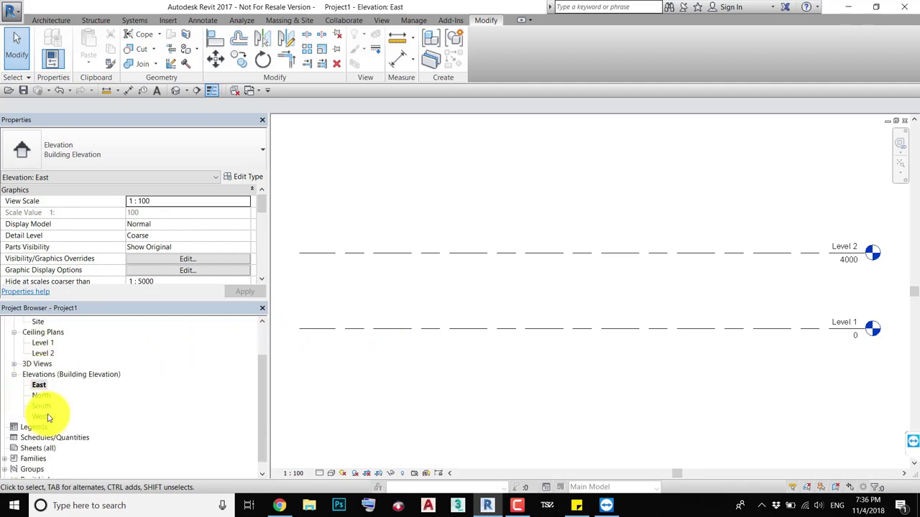
scroll(442, 367, "down", 1)
scroll(517, 327, "down", 2)
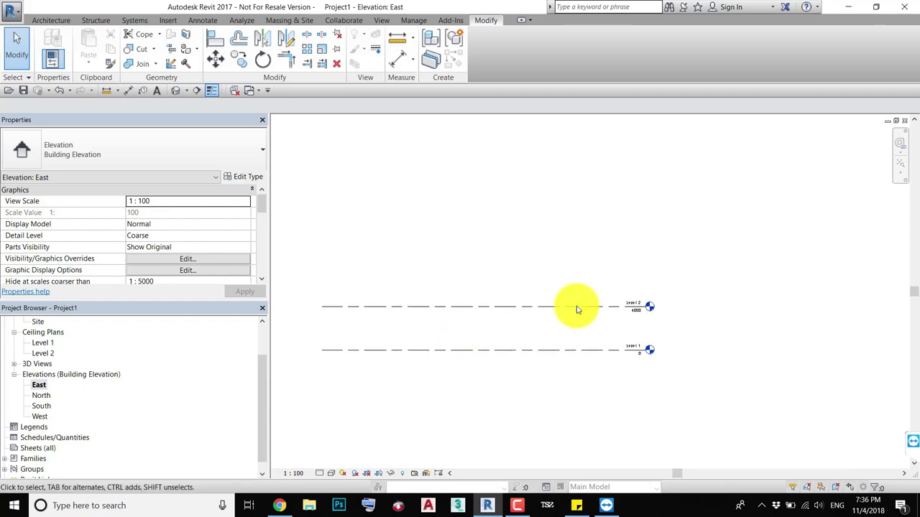
left_click_drag(749, 165, 507, 371)
left_click(626, 225)
left_click_drag(801, 199, 620, 348)
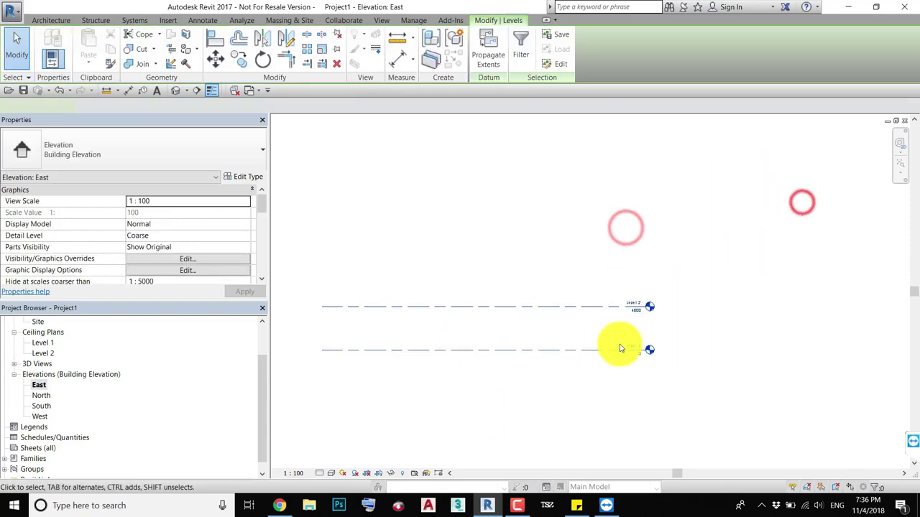
scroll(646, 331, "up", 3)
scroll(683, 273, "up", 1)
left_click_drag(703, 191, 428, 419)
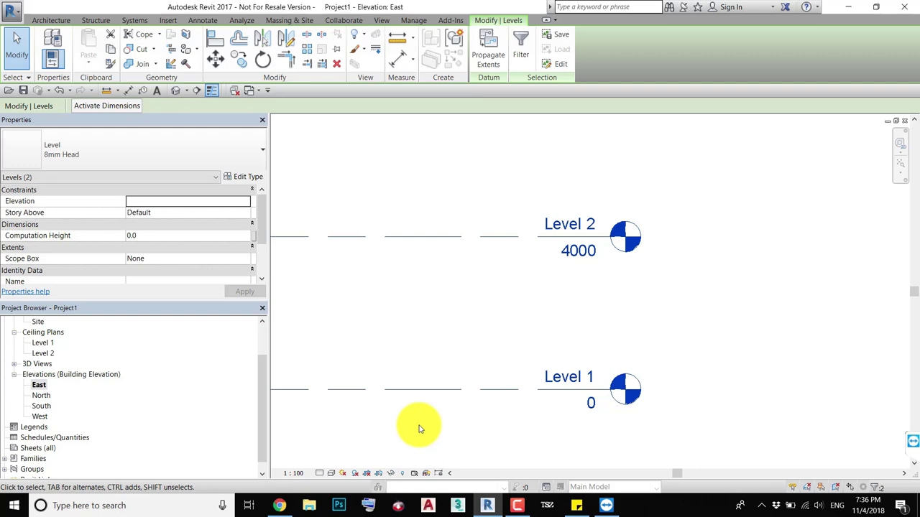
scroll(647, 272, "down", 3)
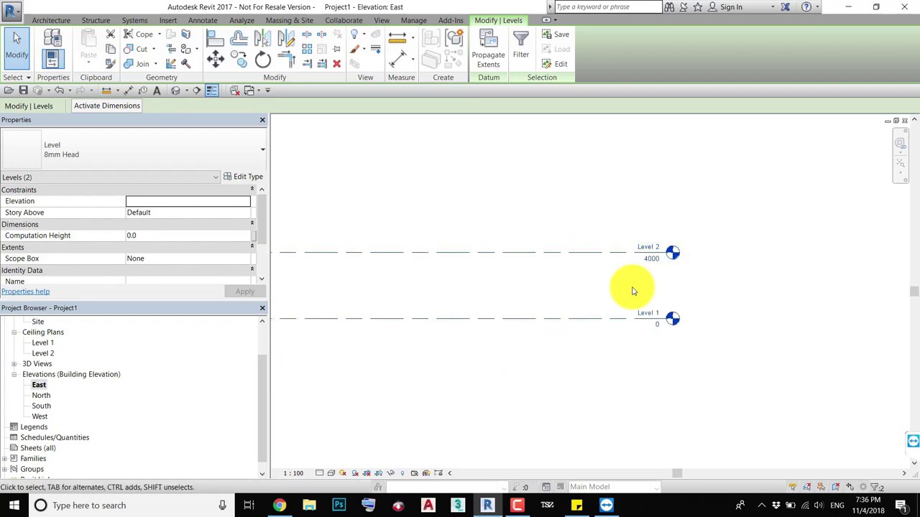
middle_click_drag(633, 319, 658, 317)
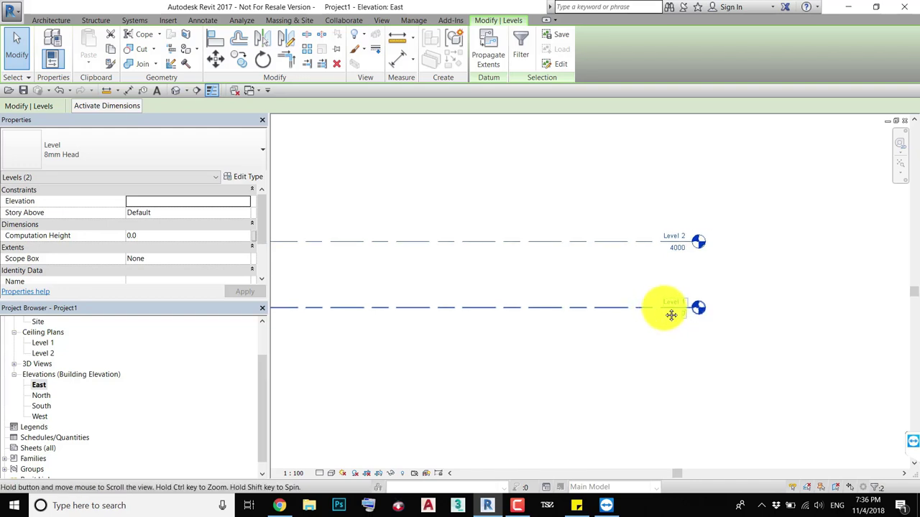
scroll(673, 307, "down", 2)
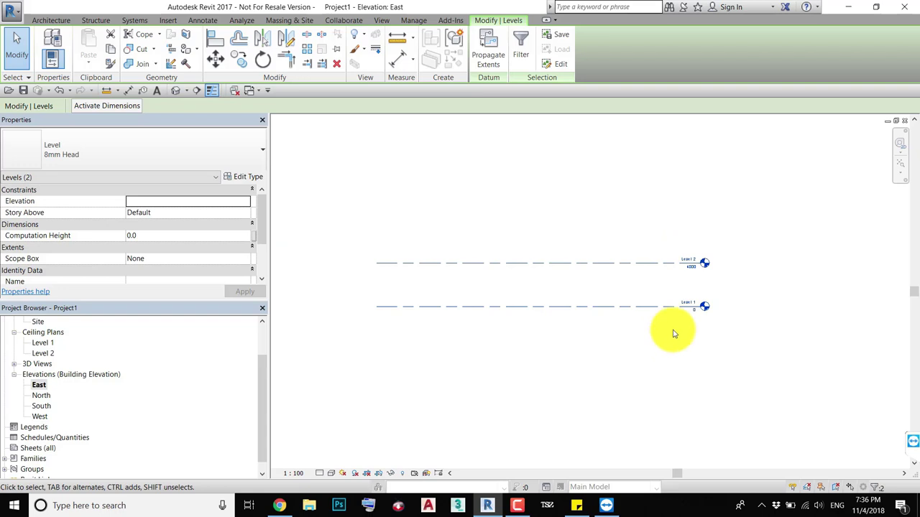
scroll(677, 316, "up", 3)
scroll(575, 314, "up", 1)
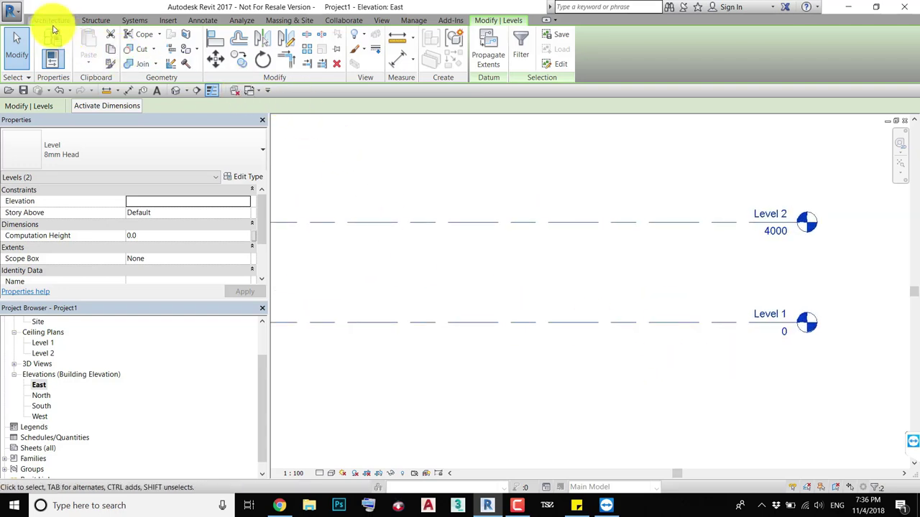
Start the Architecture Level tool and frame the Level 1 and Level 2 heads.
left_click(47, 20)
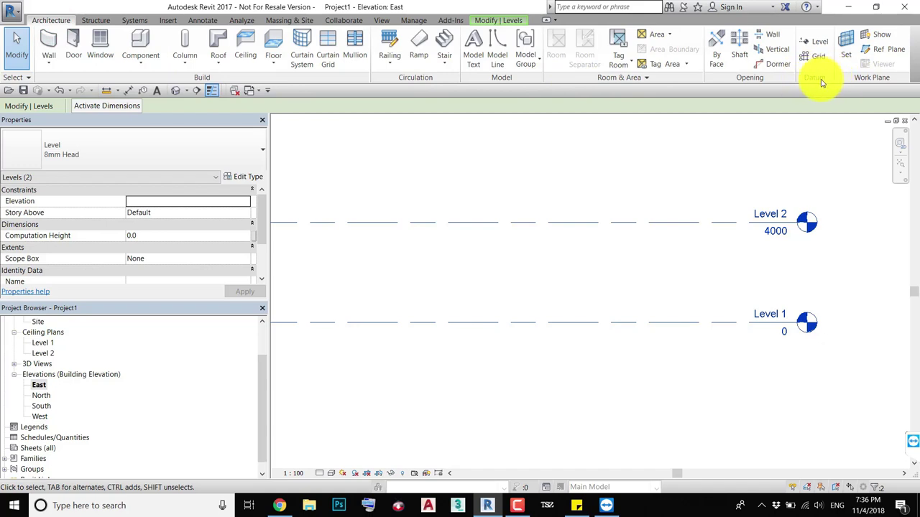
left_click(814, 46)
scroll(780, 175, "down", 3)
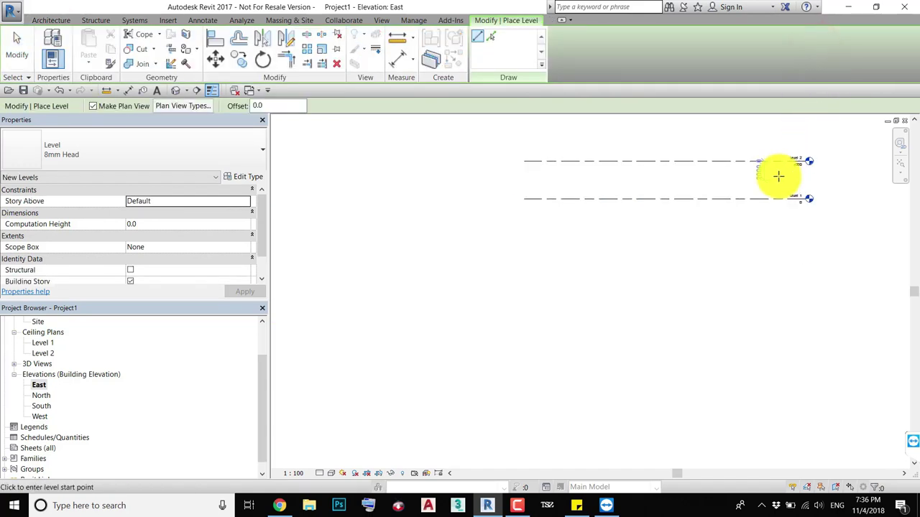
scroll(656, 254, "down", 2)
middle_click_drag(656, 255, 641, 263)
left_click(558, 246)
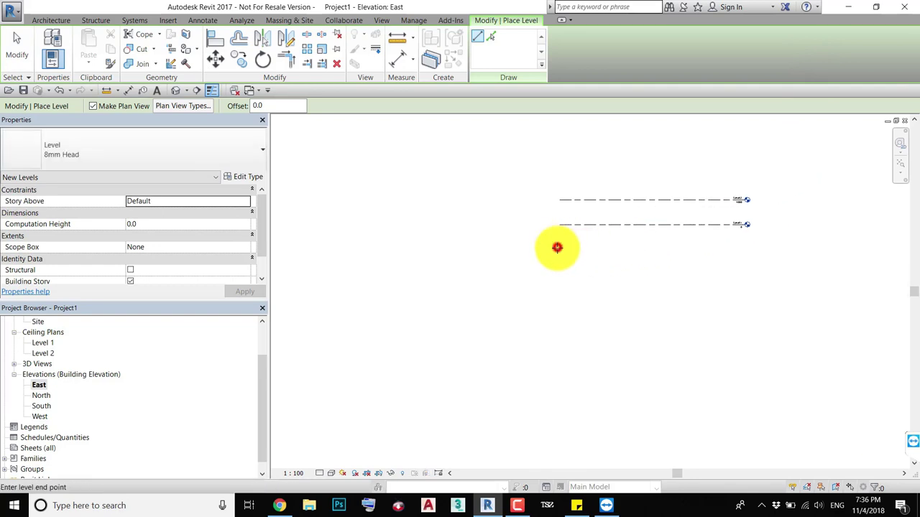
scroll(567, 246, "up", 2)
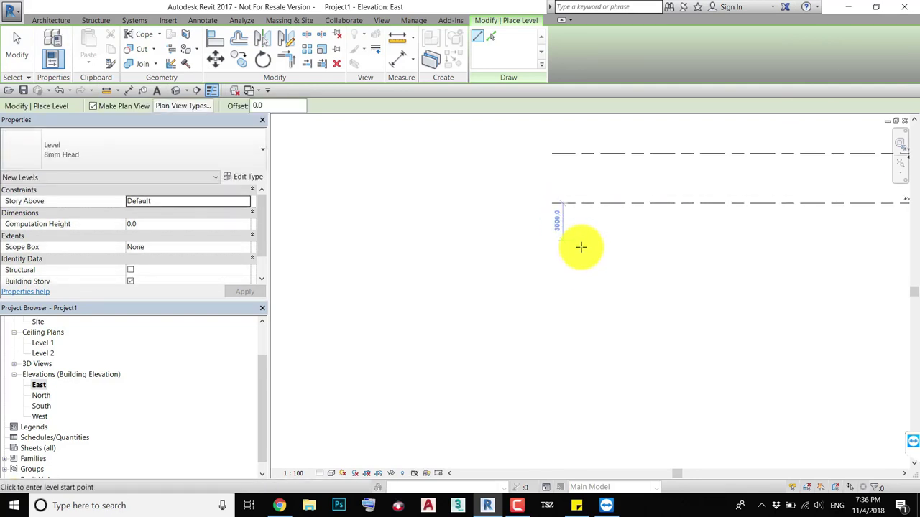
middle_click_drag(581, 247, 409, 255)
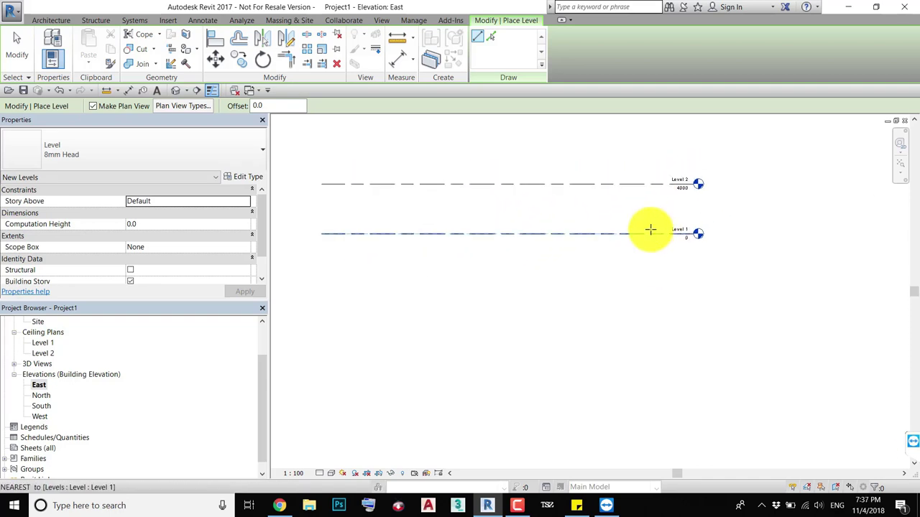
middle_click_drag(678, 257, 650, 274)
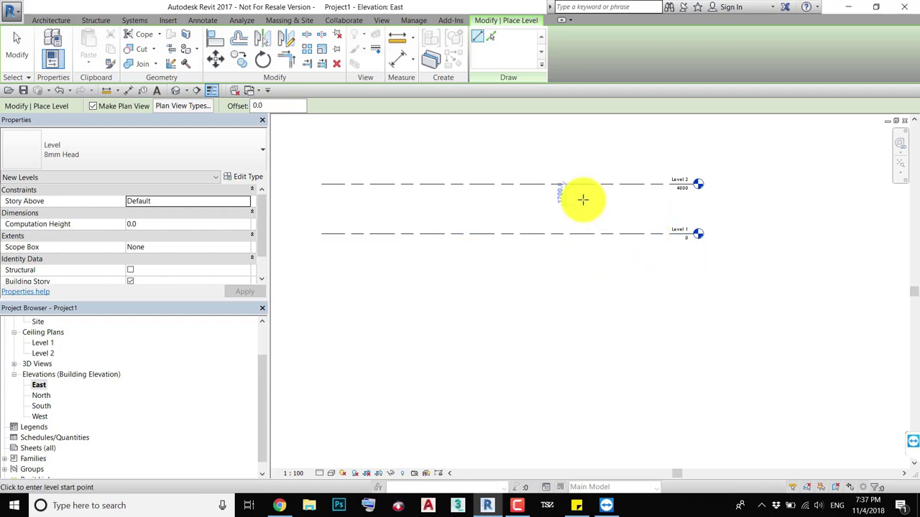
middle_click_drag(575, 207, 630, 273)
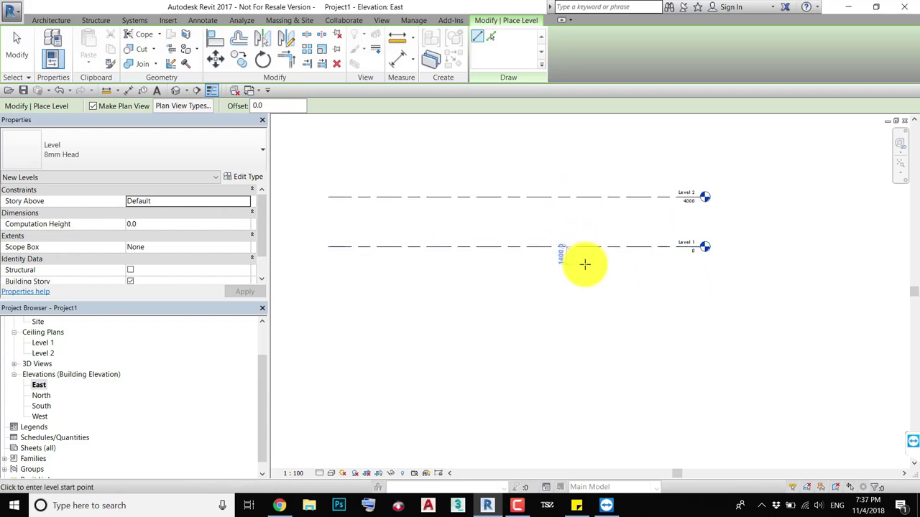
scroll(629, 272, "up", 1)
scroll(623, 265, "up", 1)
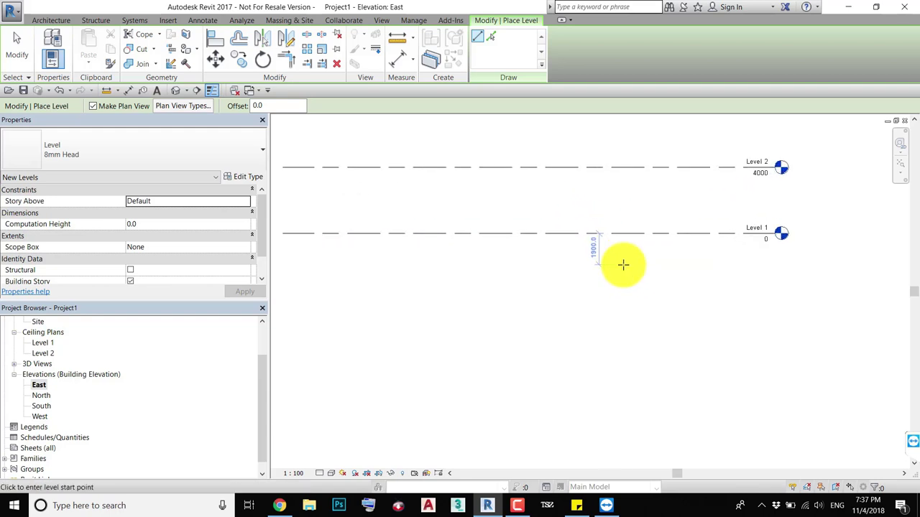
scroll(646, 263, "down", 1)
scroll(575, 263, "down", 1)
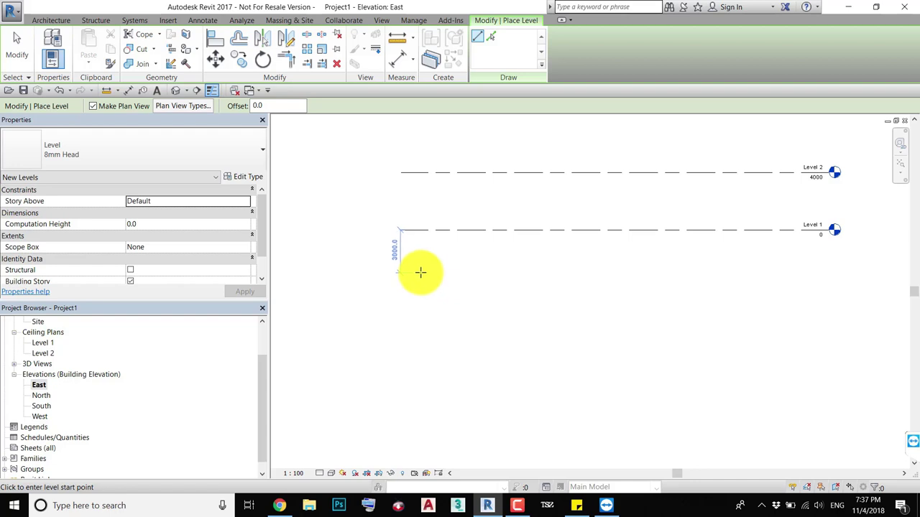
Undo a misplaced level, then draw Level 3 just below Level 1, aligned with existing heads.
left_click(420, 273)
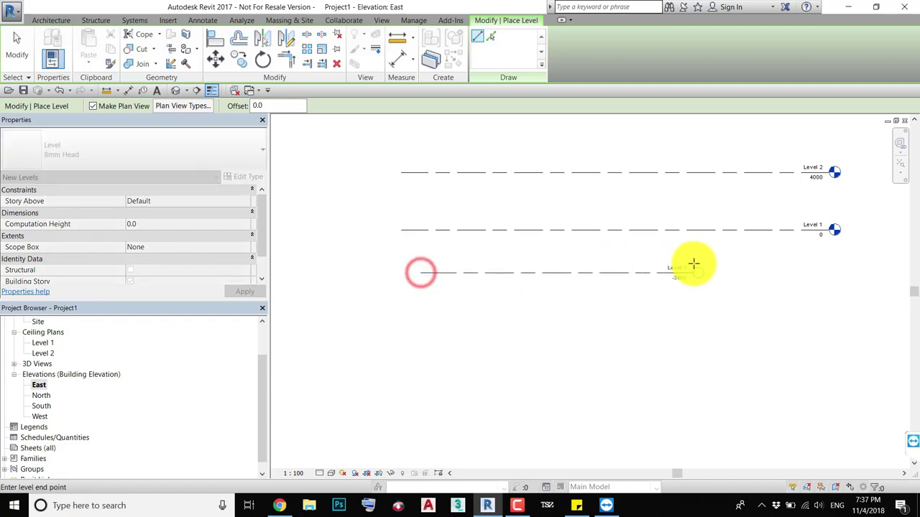
left_click(697, 270)
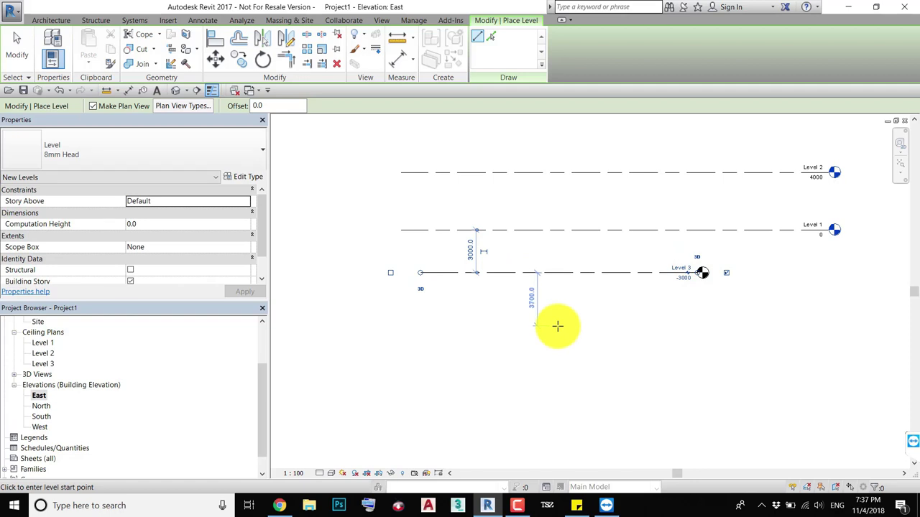
key("ctrl+z")
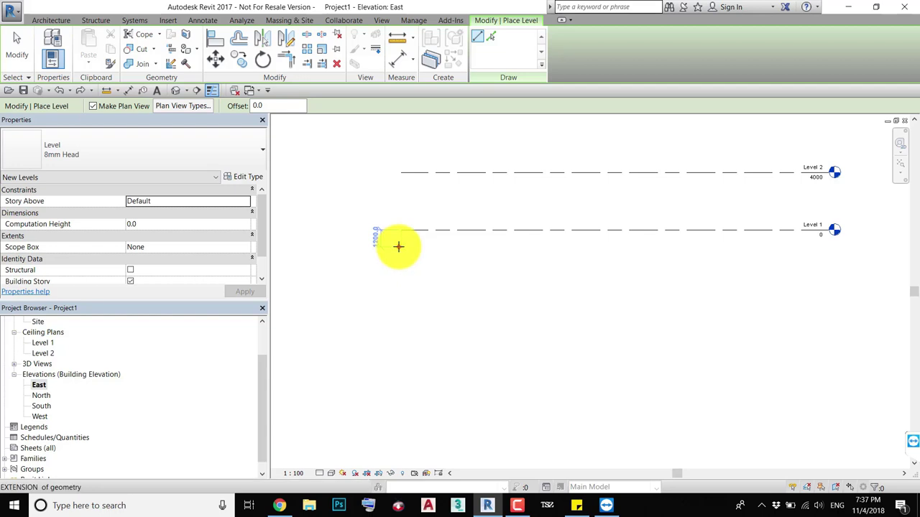
left_click(396, 247)
left_click(830, 249)
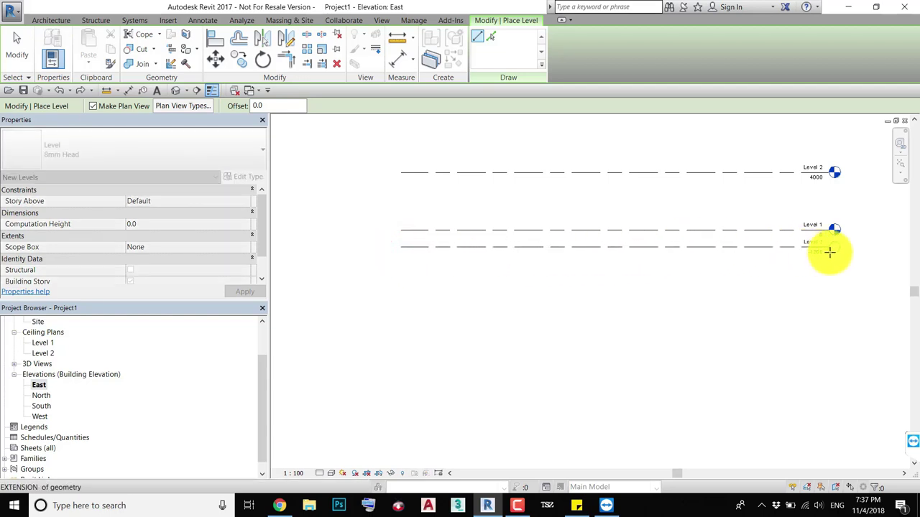
Change Level 3's elevation to -3000, placing it 3000 below Level 1.
key("Escape")
key("Escape")
scroll(823, 251, "up", 3)
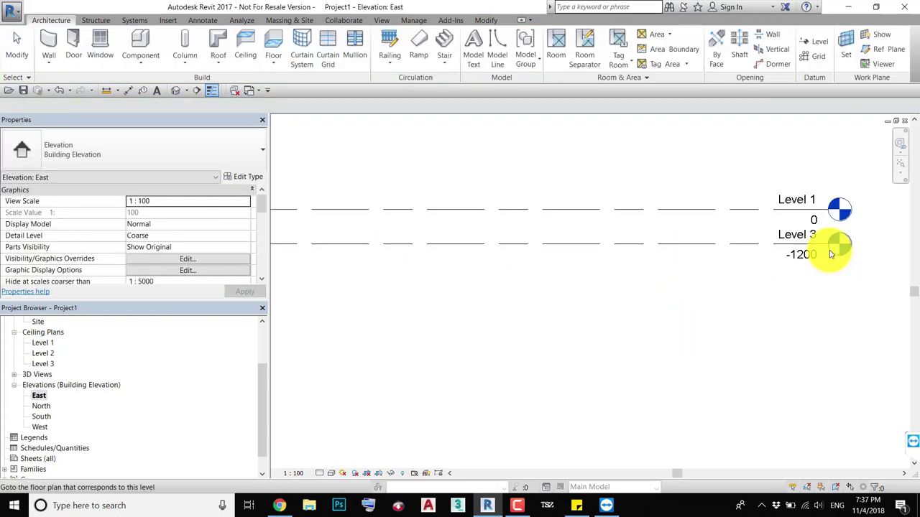
scroll(822, 247, "up", 2)
middle_click_drag(783, 266, 690, 267)
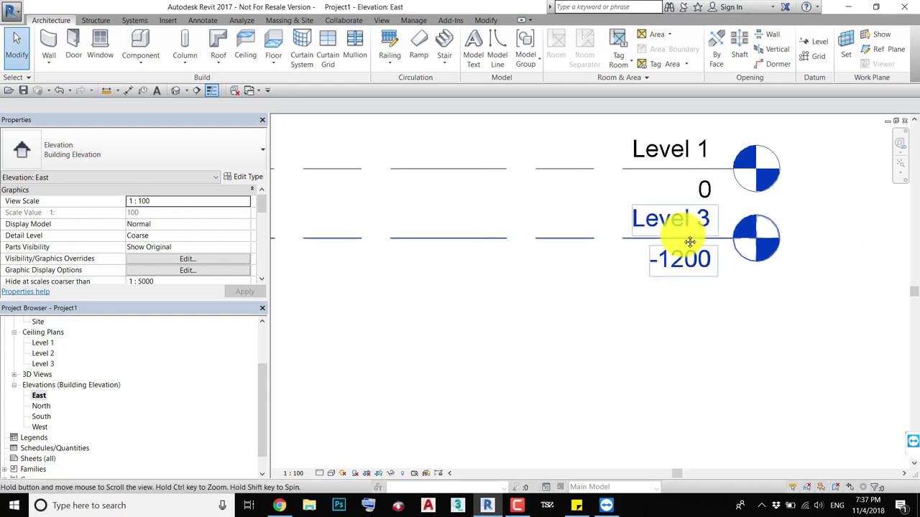
scroll(690, 265, "down", 3)
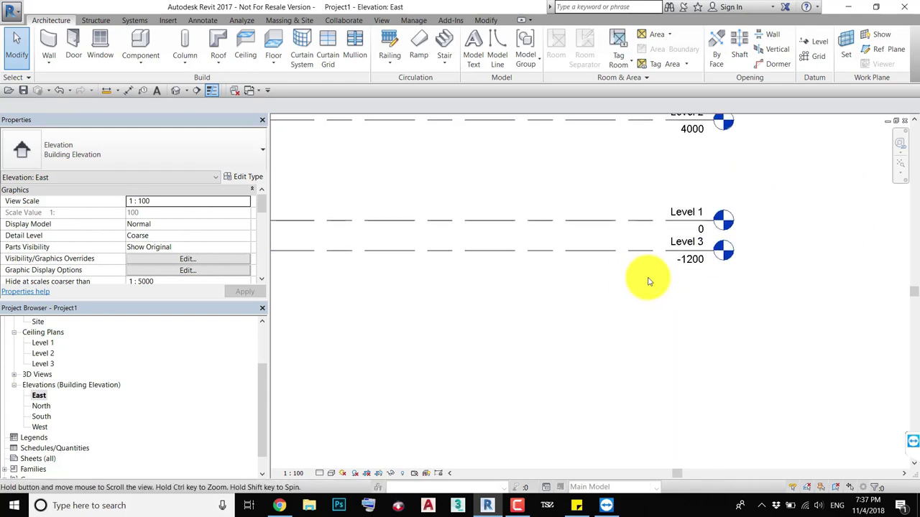
left_click_drag(692, 314, 596, 251)
left_click(684, 266)
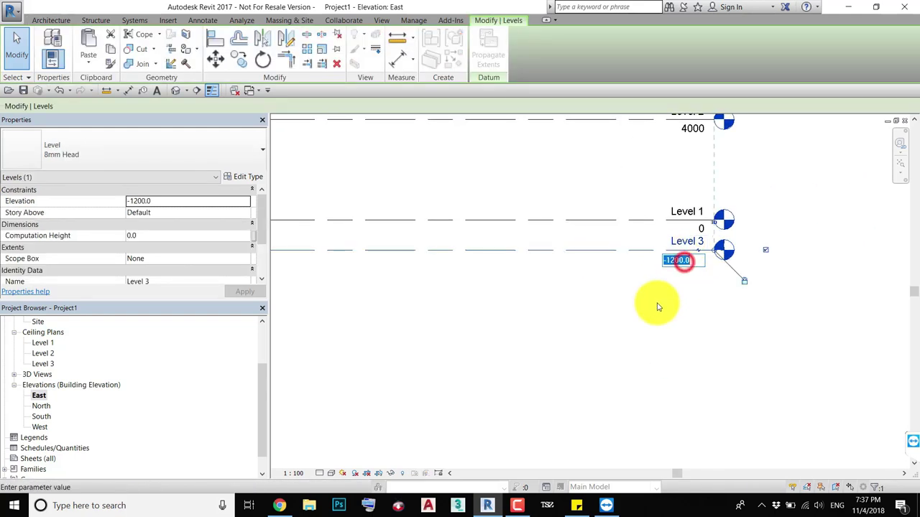
type("-3000")
key("Return")
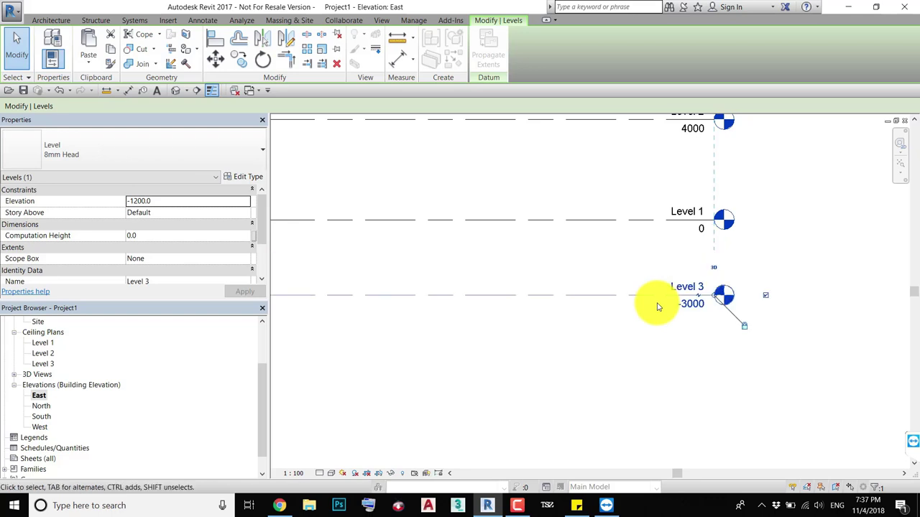
scroll(688, 271, "down", 2)
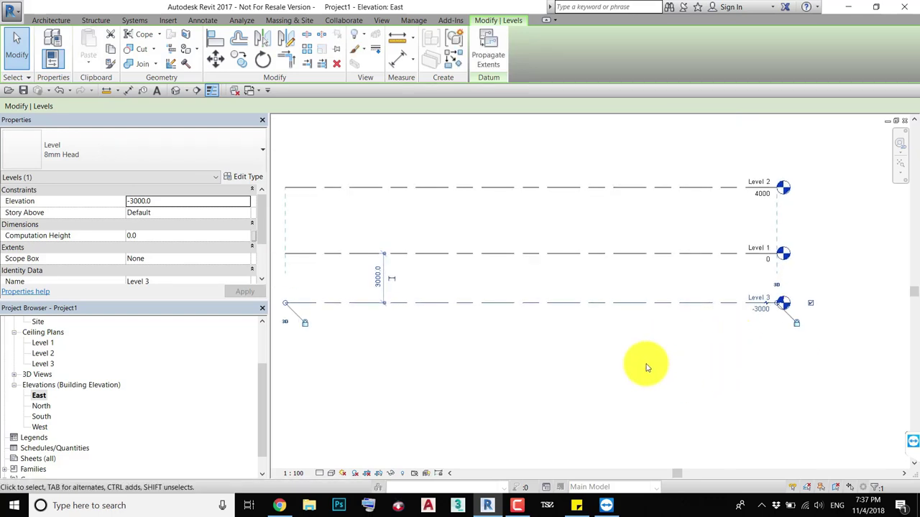
scroll(699, 318, "up", 1)
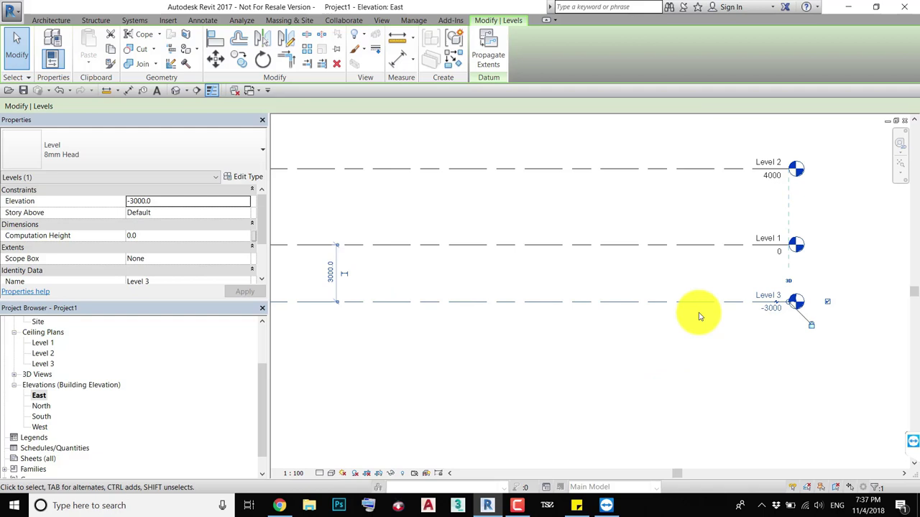
left_click(720, 247)
middle_click_drag(720, 246, 651, 251)
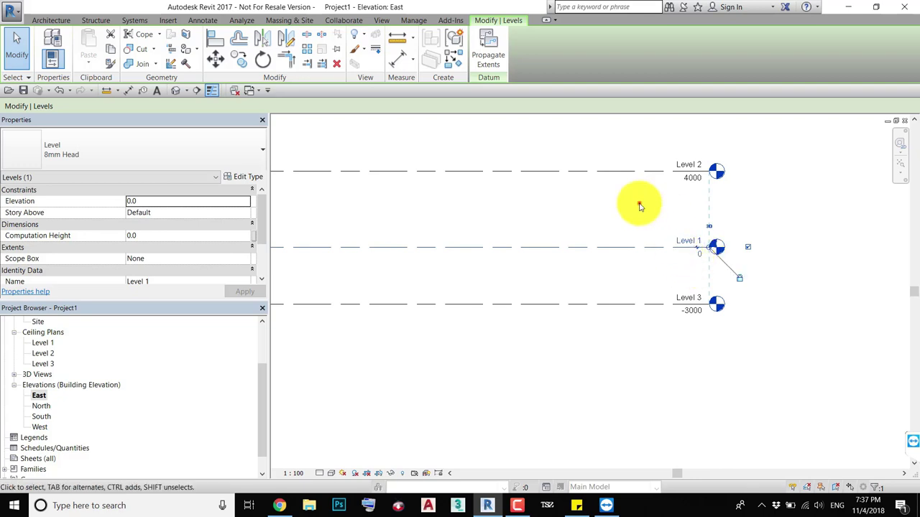
Change Level 2's elevation to 1400 and zoom to fit all levels.
left_click_drag(639, 203, 642, 154)
left_click(692, 178)
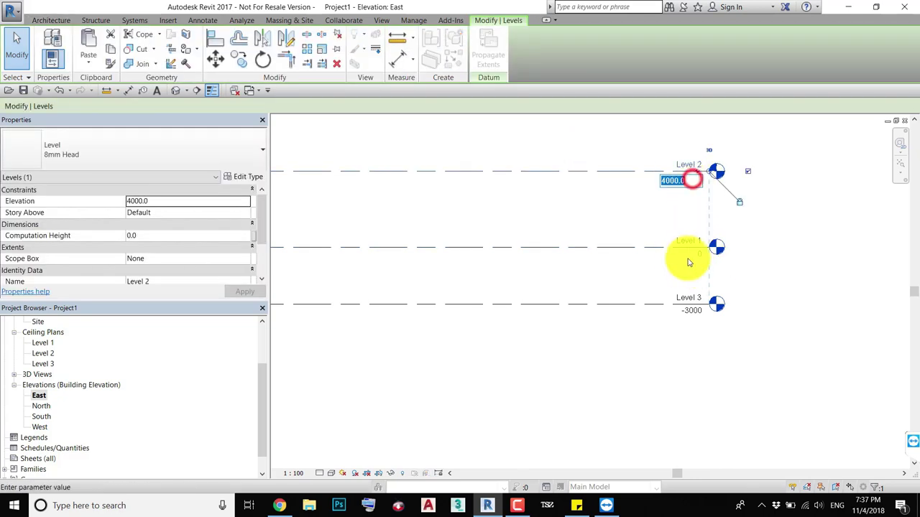
type("1400")
key("Return")
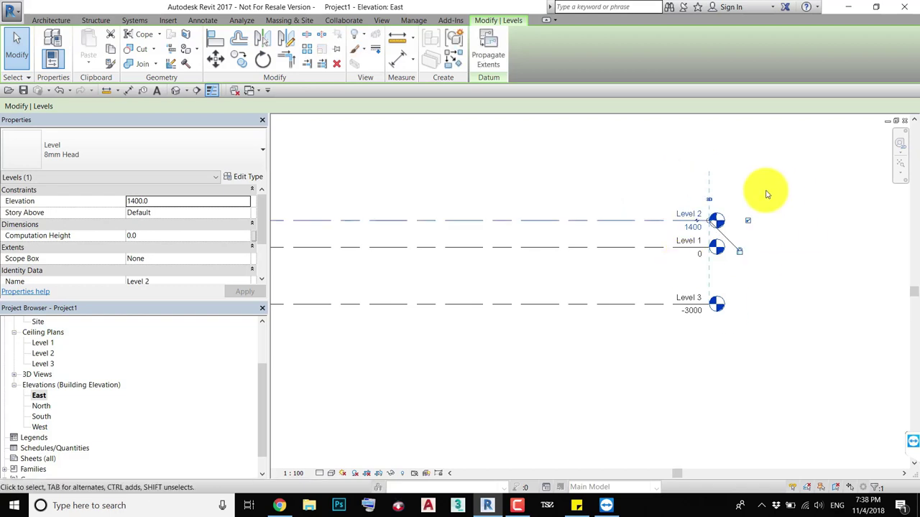
middle_click_drag(766, 191, 811, 244)
left_click(801, 222)
middle_click(754, 309)
middle_click(754, 309)
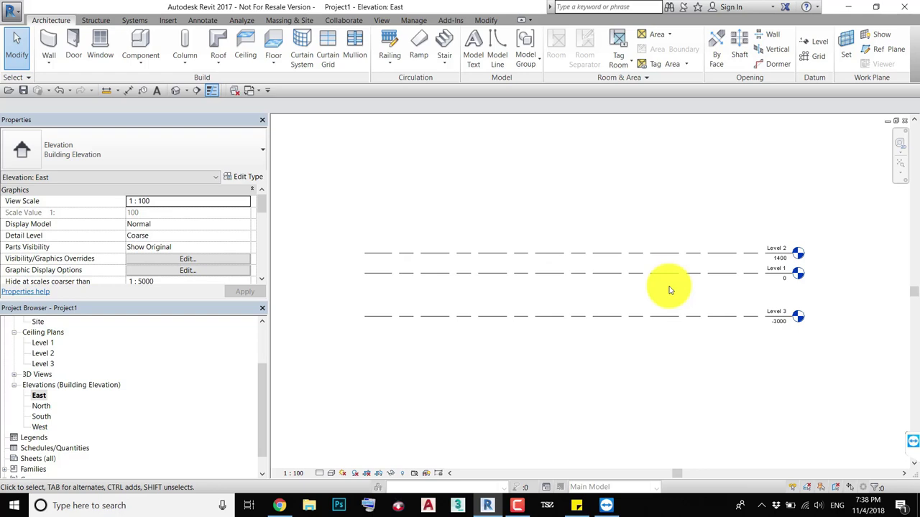
Select Level 1 and start editing its name label.
scroll(761, 269, "up", 2)
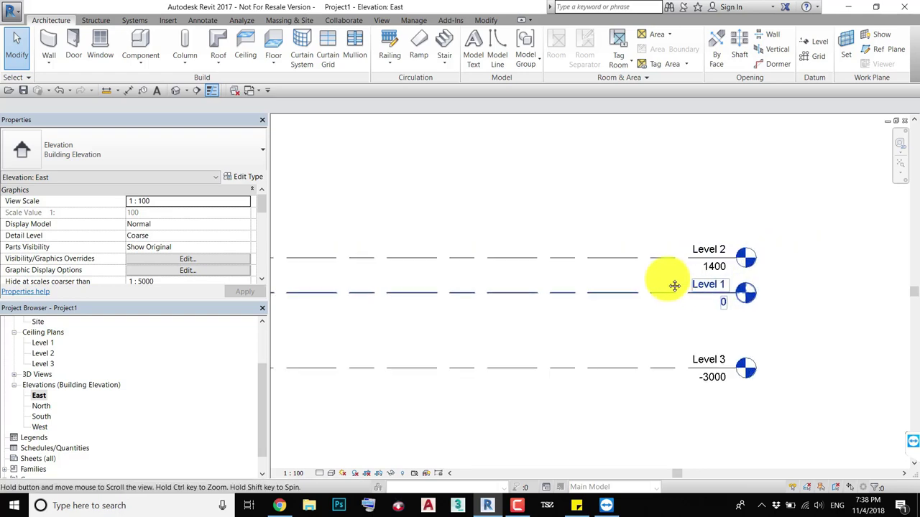
scroll(672, 283, "up", 1)
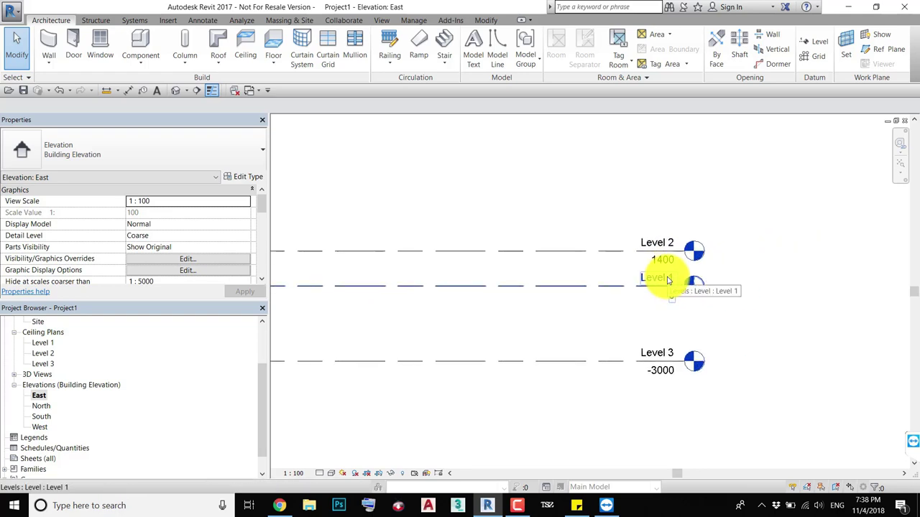
left_click(668, 280)
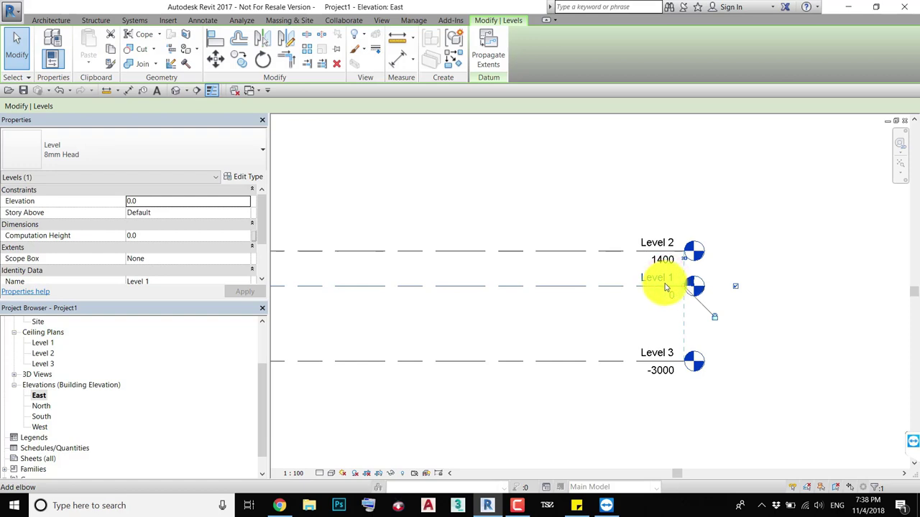
left_click(652, 280)
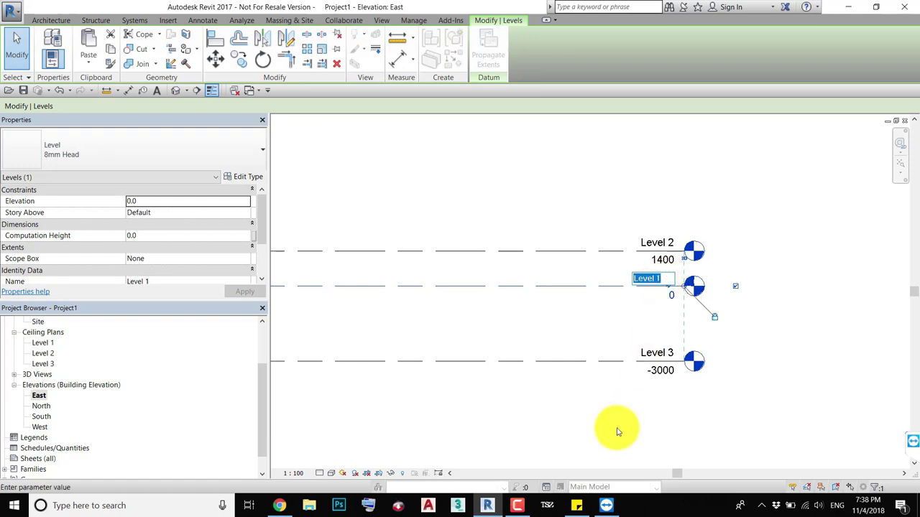
Rename Level 1 to 'Street Level' and accept renaming its floor and ceiling plan views.
type("Stree")
type("t Lev")
type("el")
key("Return")
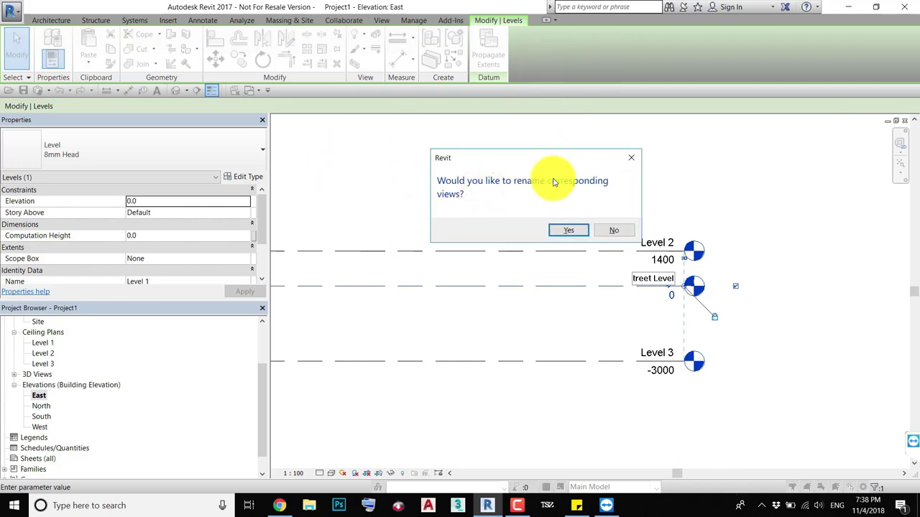
left_click(571, 227)
left_click_drag(572, 222, 480, 228)
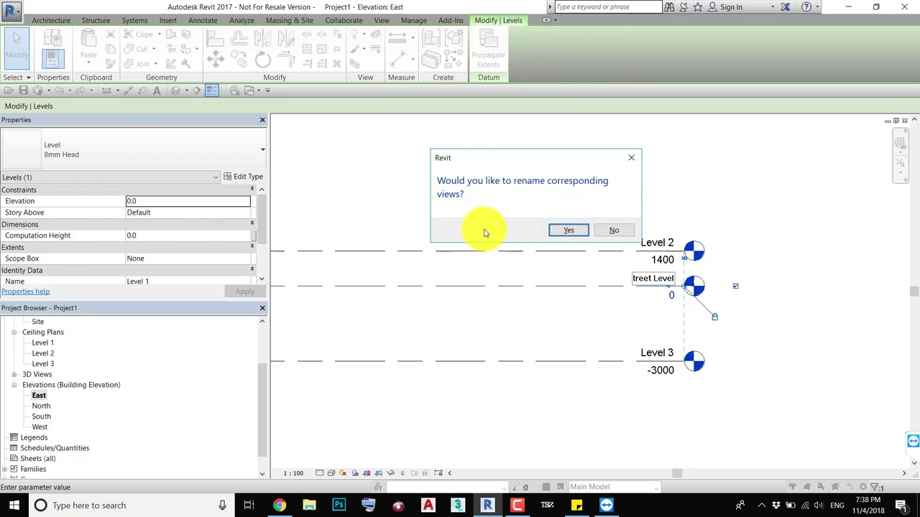
left_click_drag(513, 160, 473, 191)
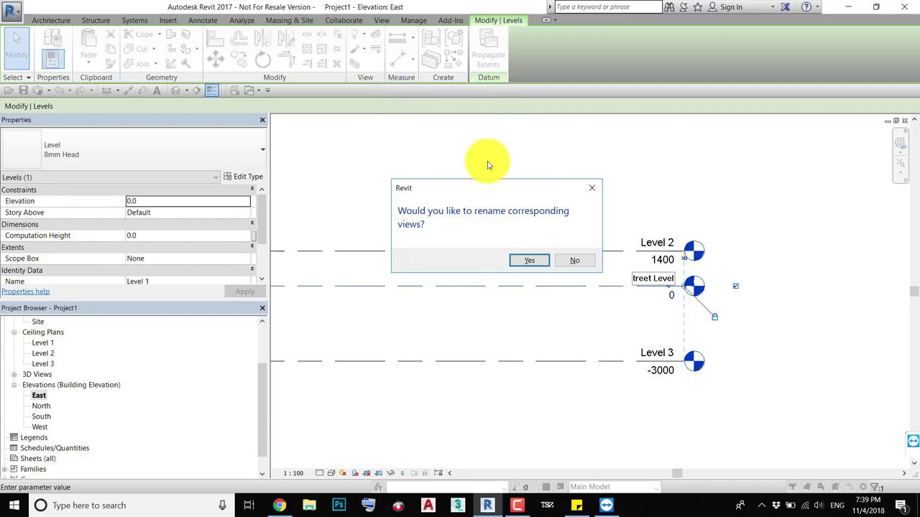
left_click(519, 256)
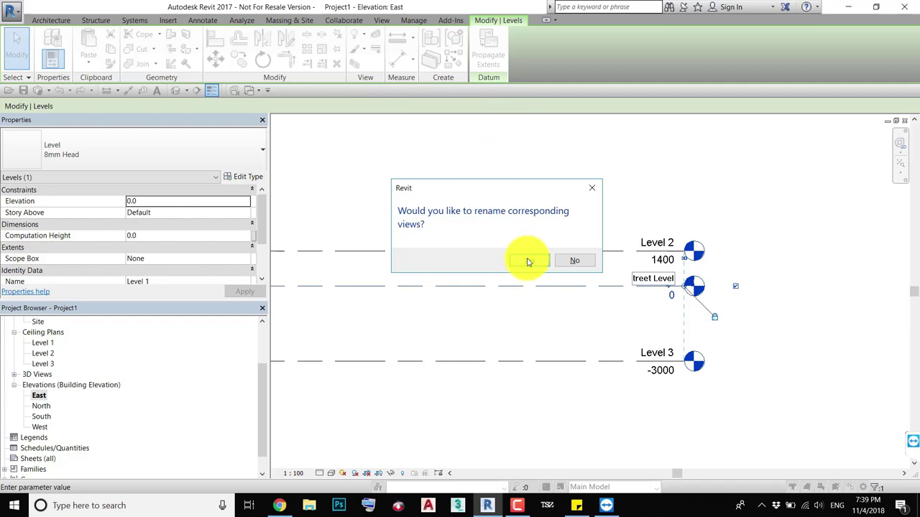
left_click(526, 259)
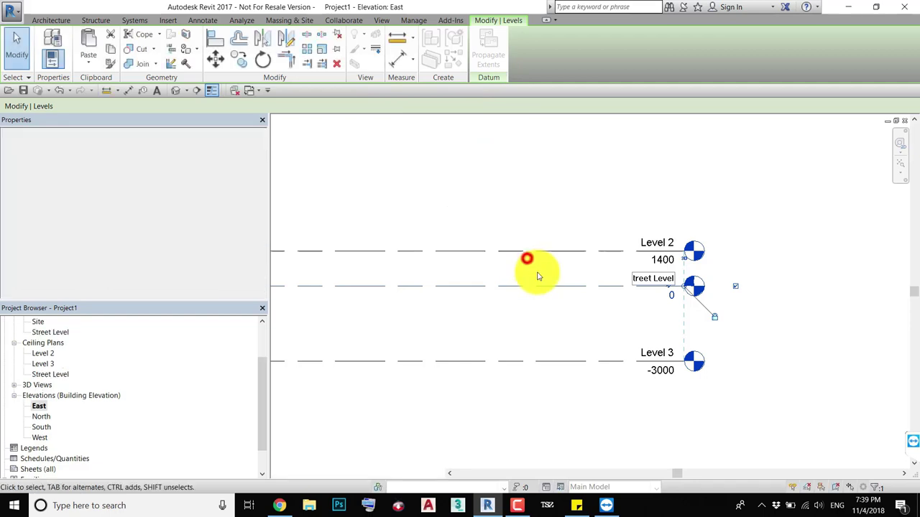
Browse the Street Level plan views and open the Level 2 floor plan.
left_click(45, 374)
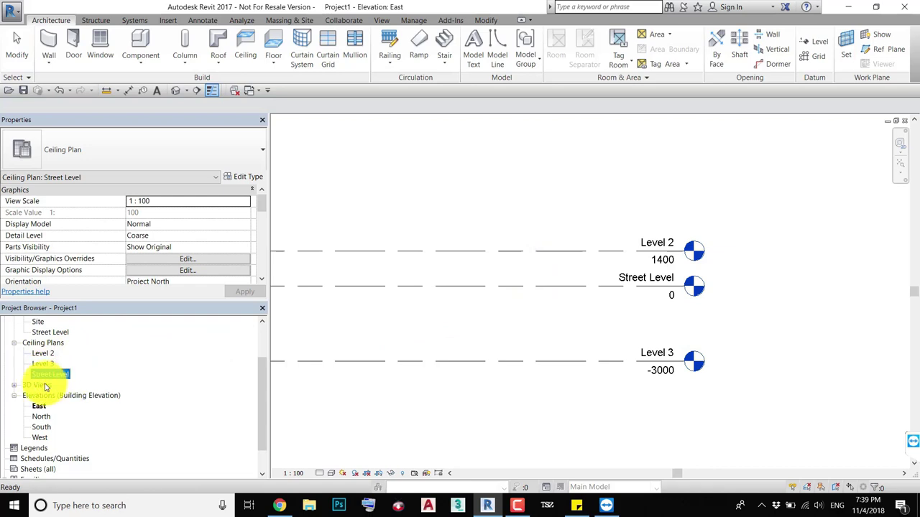
scroll(36, 386, "up", 1)
scroll(38, 377, "up", 2)
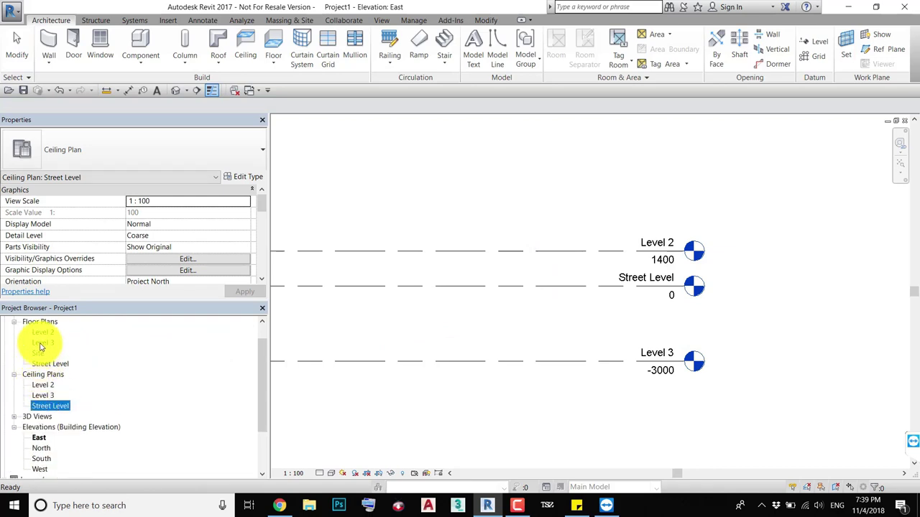
scroll(39, 354, "up", 2)
left_click(46, 384)
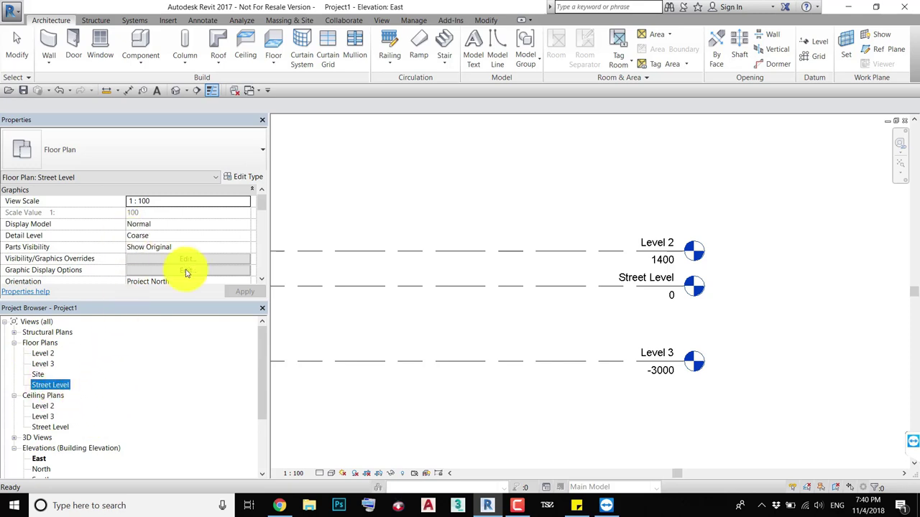
left_click(505, 349)
double_click(43, 353)
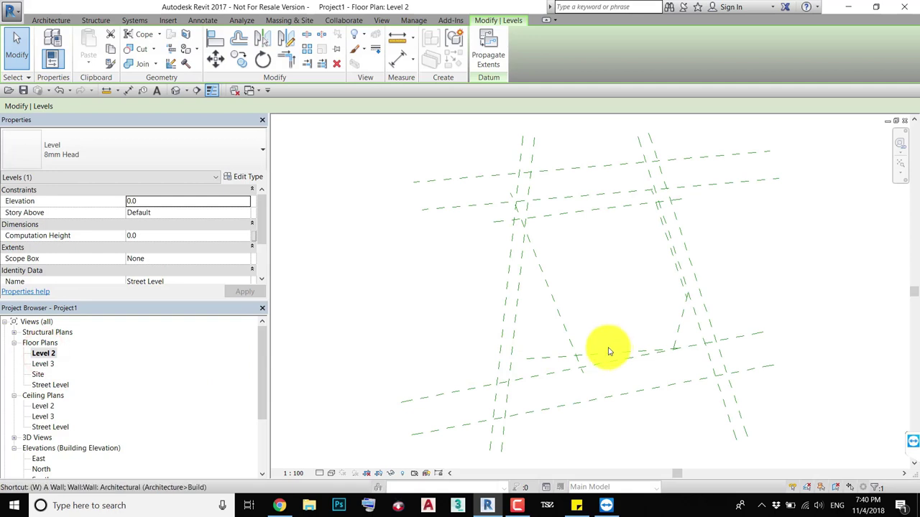
Start the Wall tool with WA and review the top-level list without changing it.
key("w")
key("a")
left_click(133, 105)
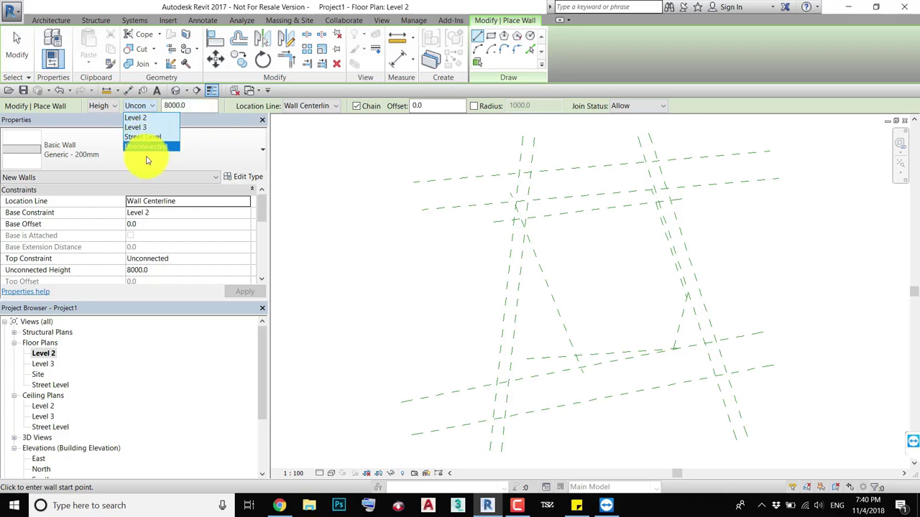
left_click(146, 148)
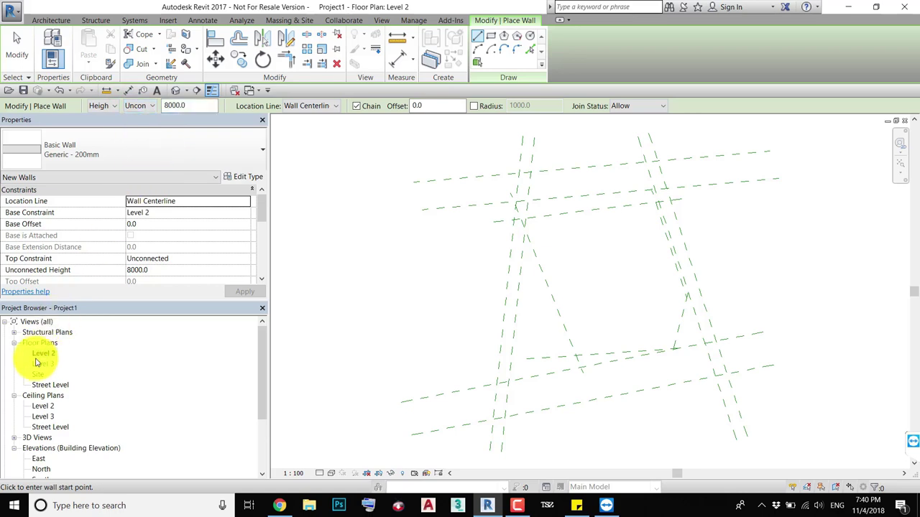
left_click(58, 429)
scroll(40, 428, "down", 1)
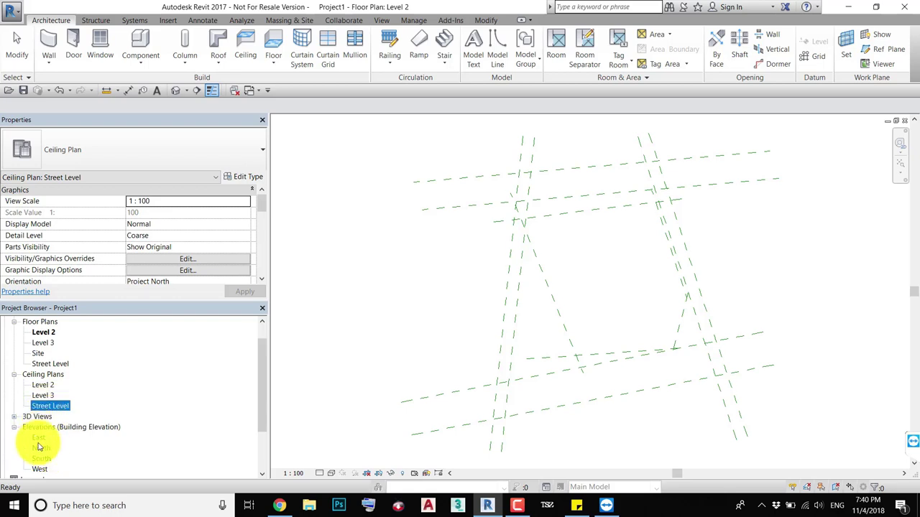
left_click(38, 441)
Reopen the East elevation showing Level 2 at 1400, Street Level at 0, Level 3 at -3000.
double_click(38, 443)
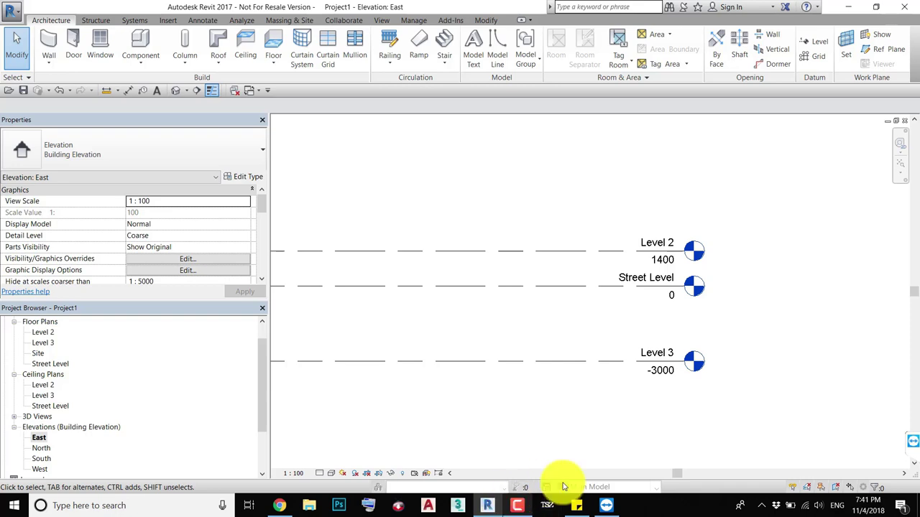
Rename Level 2 to 'ground Floor plan' and accept renaming its plan views.
left_click(657, 245)
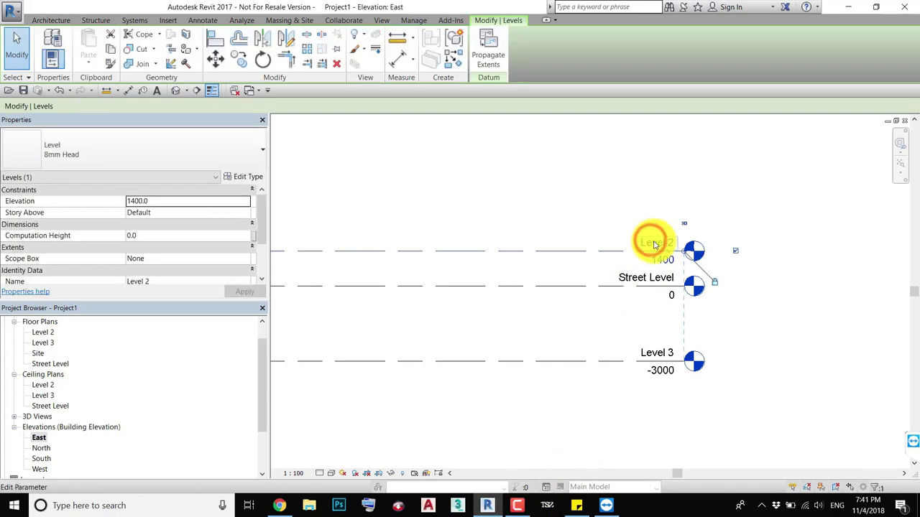
left_click(649, 243)
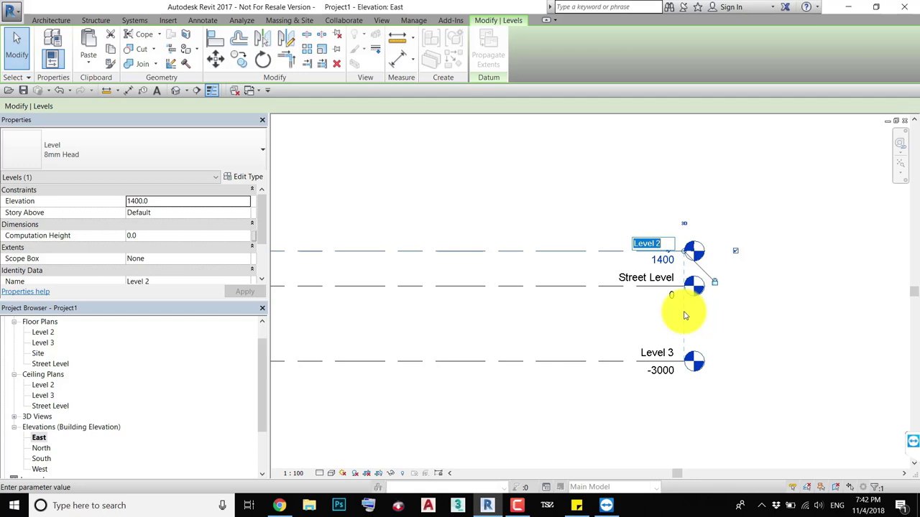
left_click(654, 243)
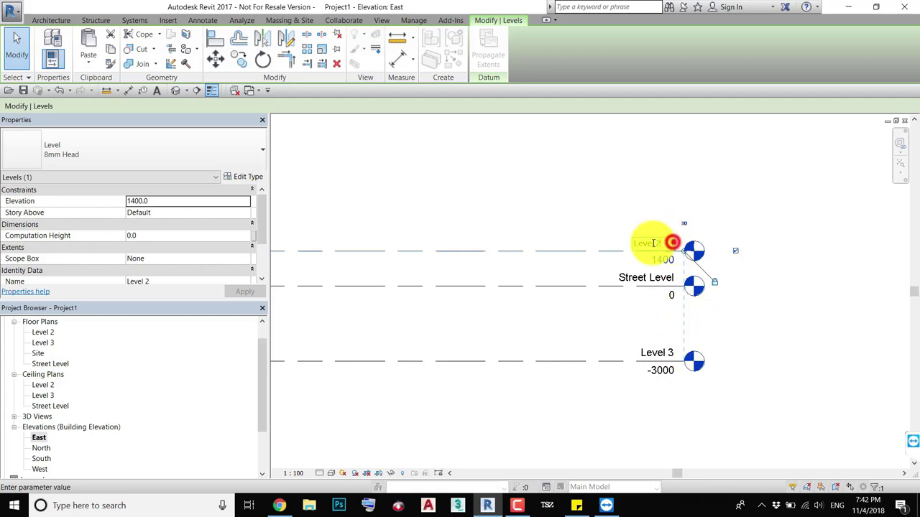
type("gr")
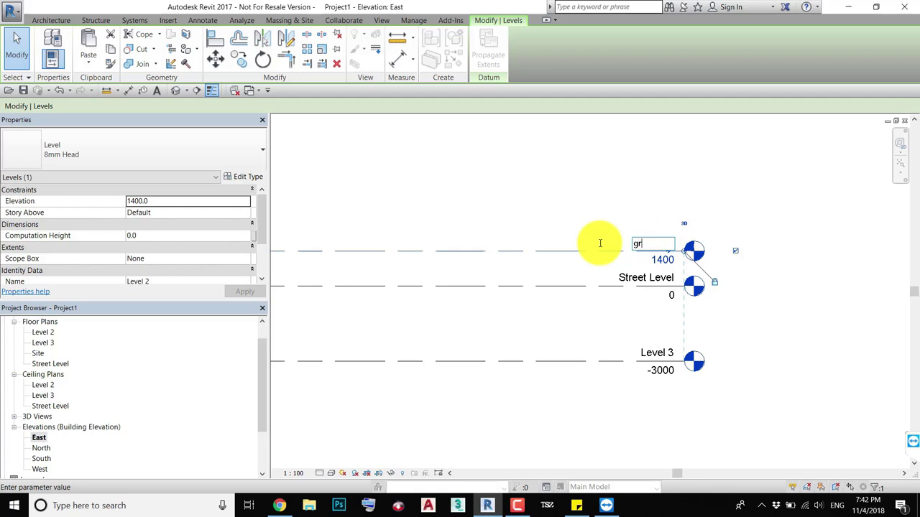
type("ound F")
type("loor plan")
key("Return")
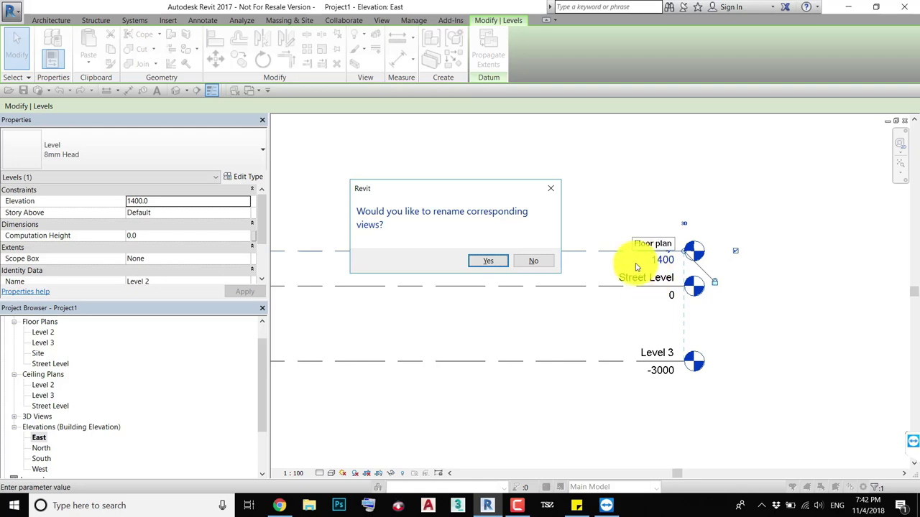
left_click(501, 264)
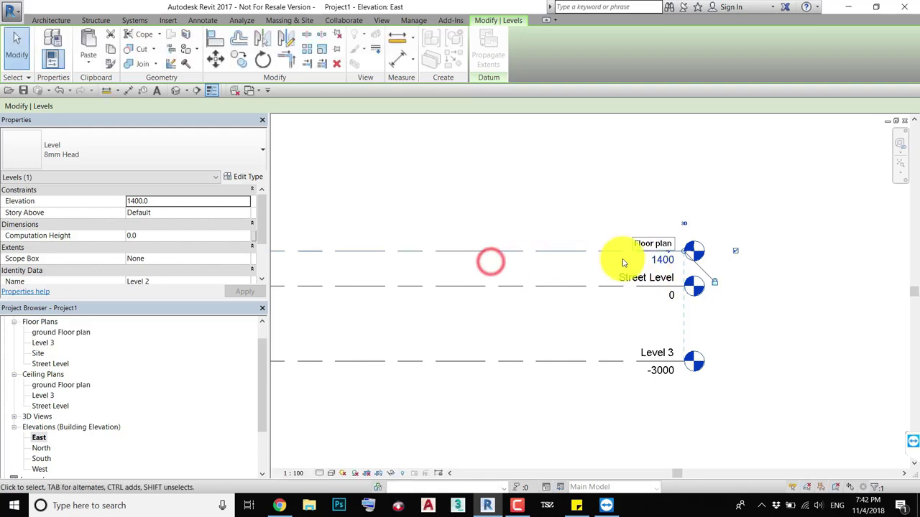
type("ground")
Correct the level name to 'Ground Floor Level', again renaming its matching views.
left_click(641, 242)
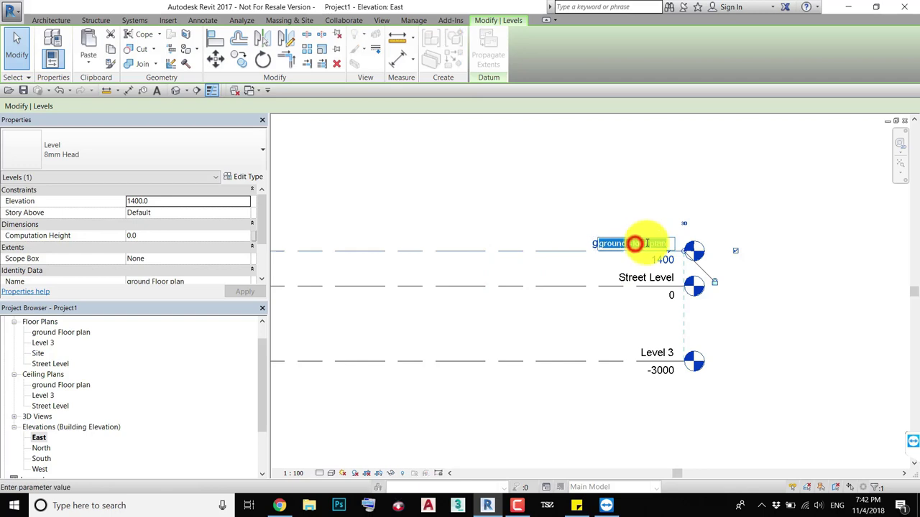
left_click(584, 242)
key("shift+End")
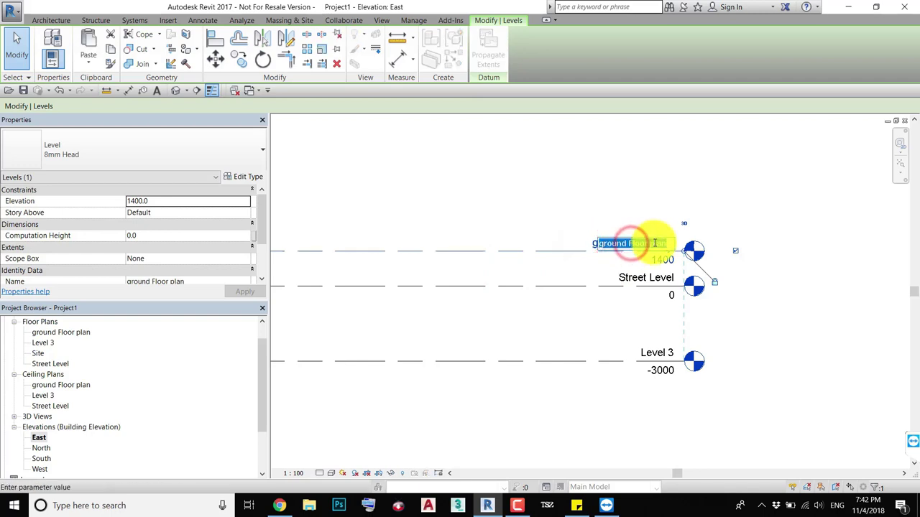
type("Ground ")
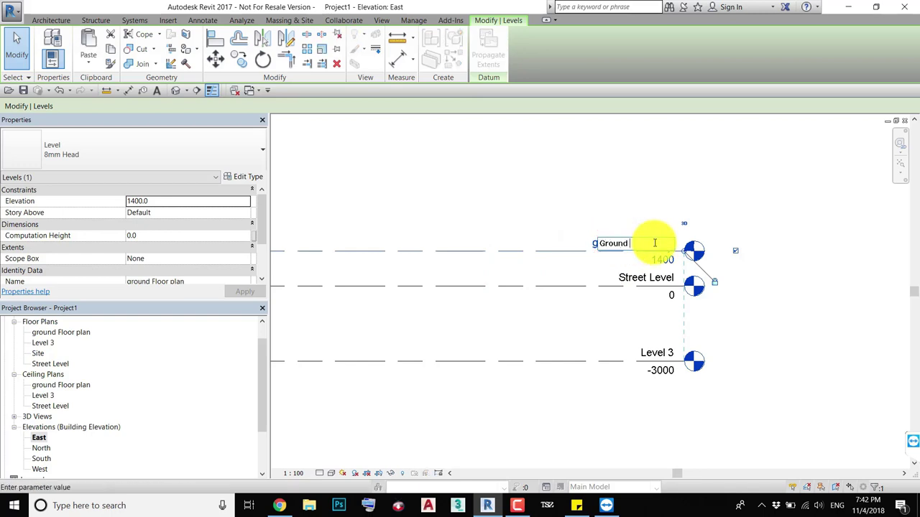
type("Floor")
type(" Level")
key("Return")
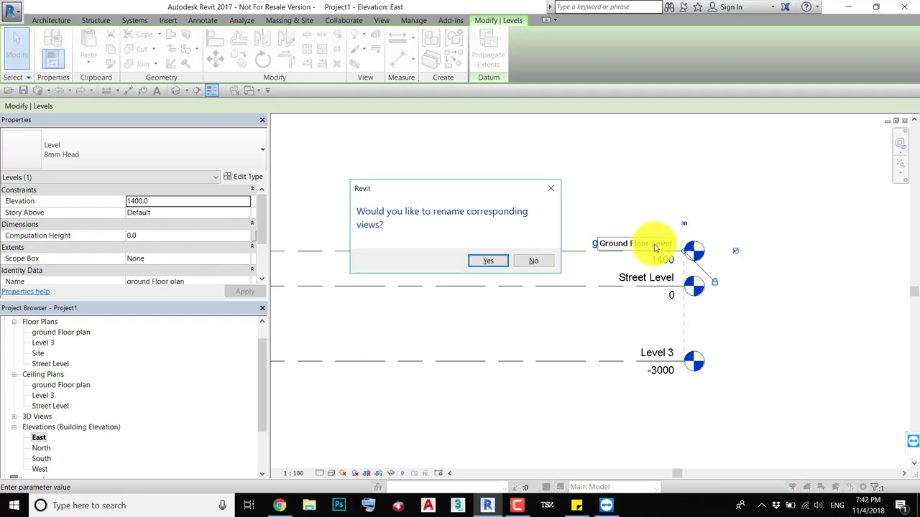
key("Return")
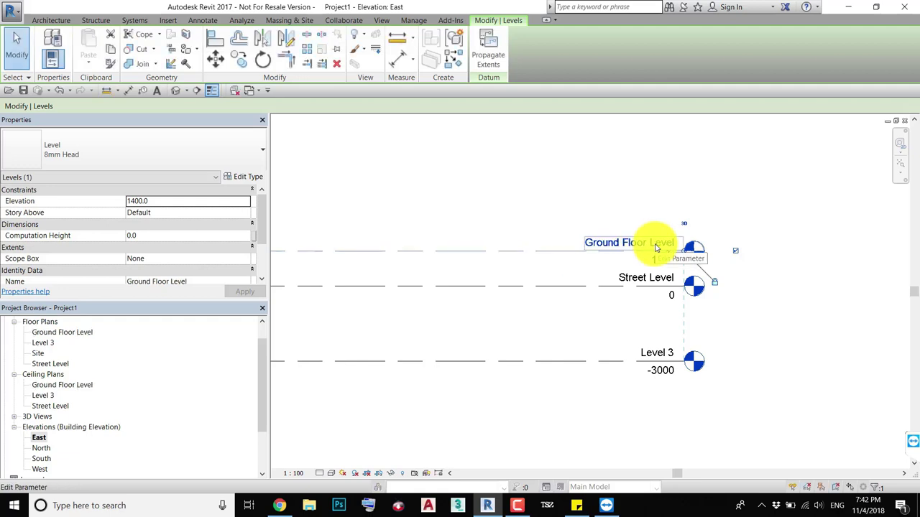
middle_click_drag(656, 248, 614, 300)
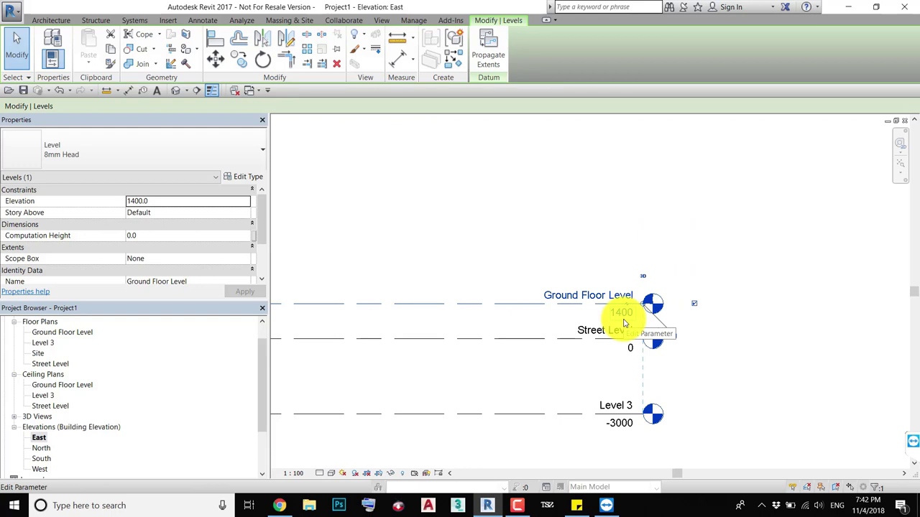
Rename Level 3 to 'Basement Floor Plan' and accept renaming its plan views.
left_click(608, 399)
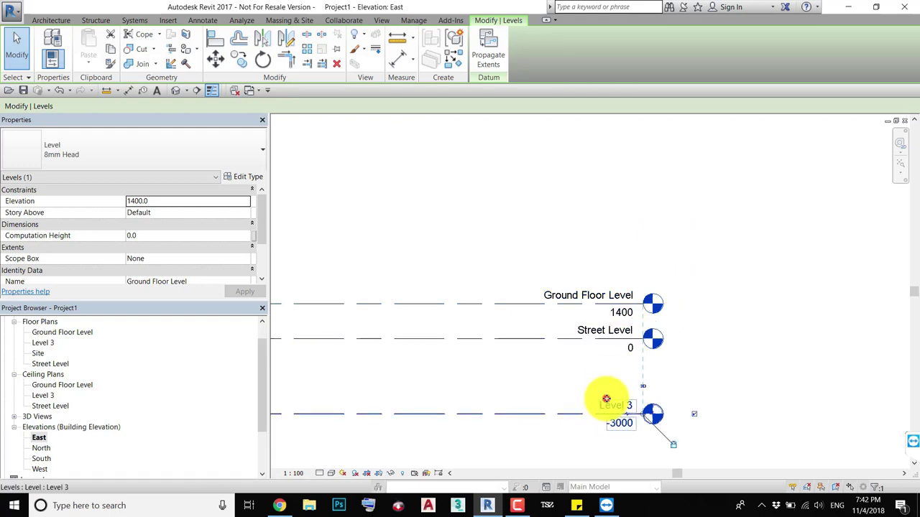
left_click(609, 404)
type("Ba")
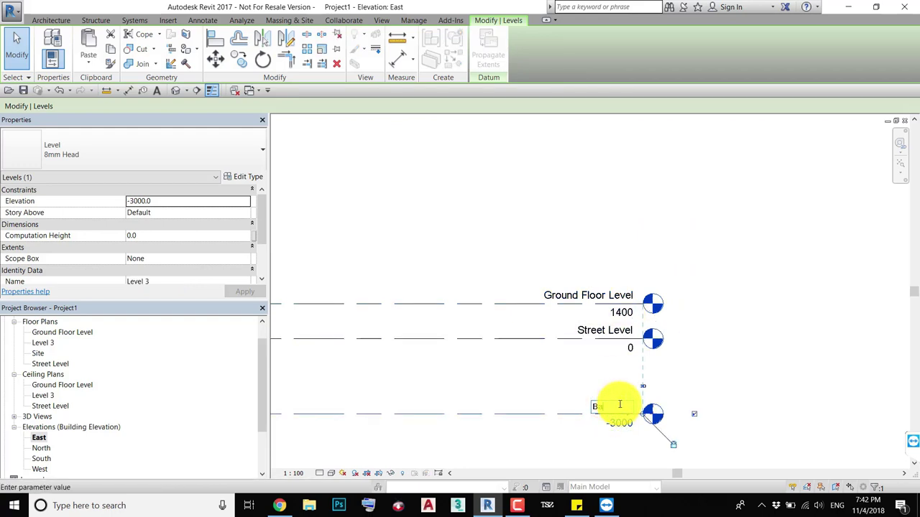
type("sement Floo")
type("r Plan")
key("Return")
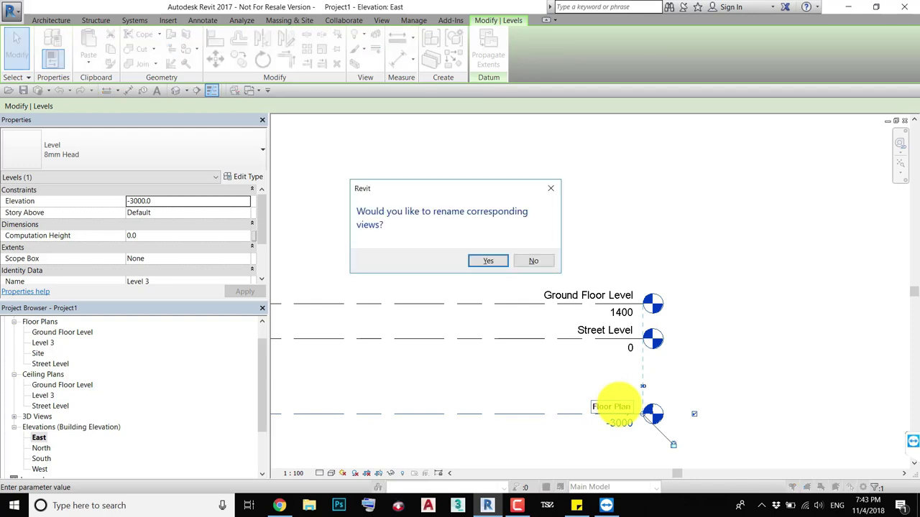
key("Return")
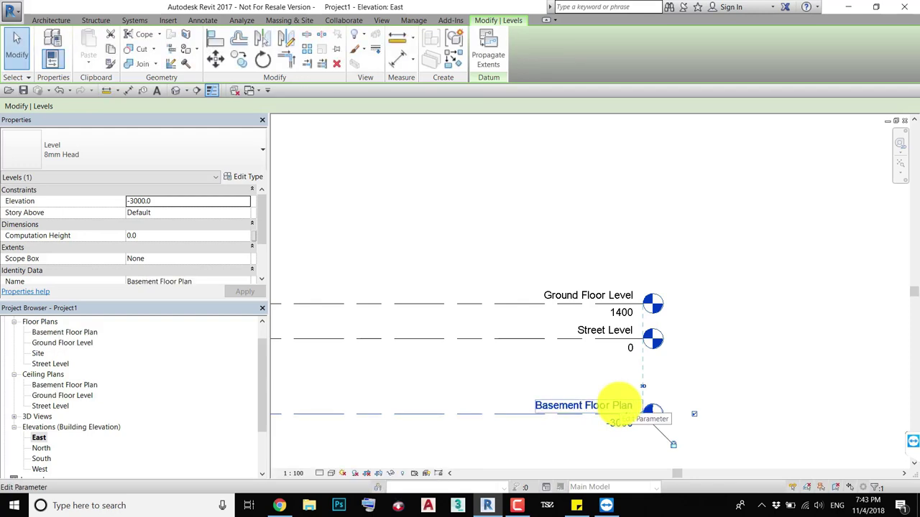
Edit the basement level name to 'Basement Floor Level', then to 'B01 Floor Level'.
left_click(619, 405)
left_click_drag(619, 405, 610, 407)
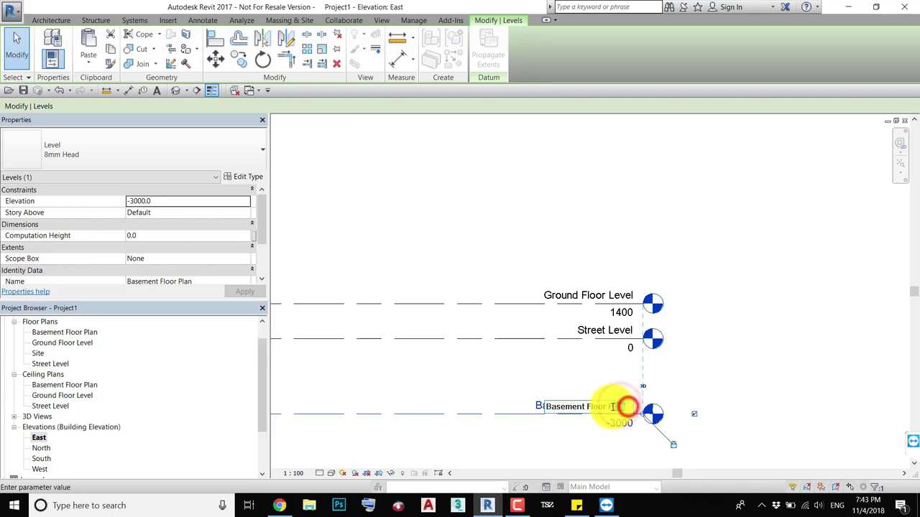
key("BackSpace")
type("Lev")
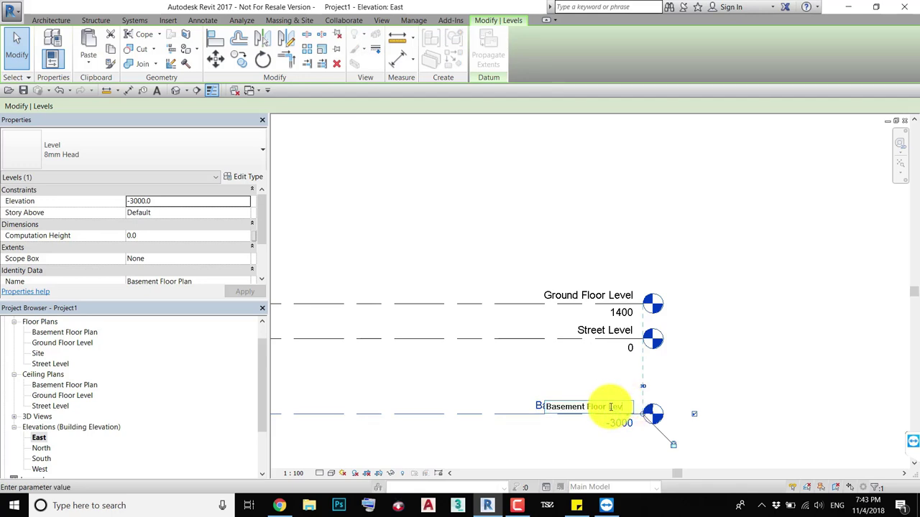
type("el")
key("Return")
key("Return")
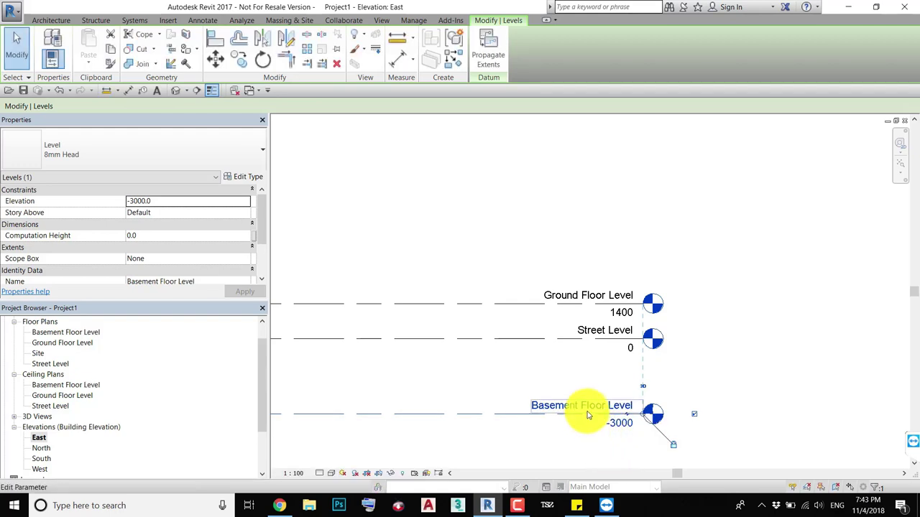
left_click(584, 407)
double_click(579, 408)
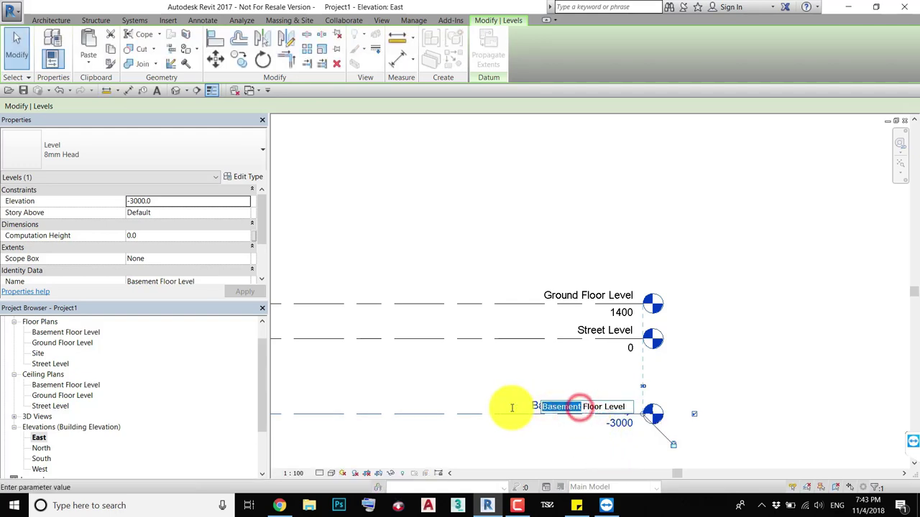
type("B01")
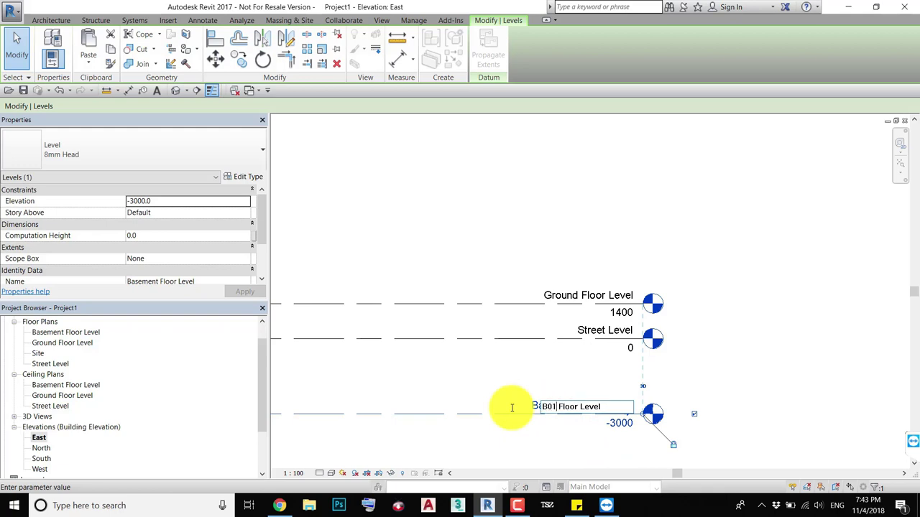
key("Return")
key("Return")
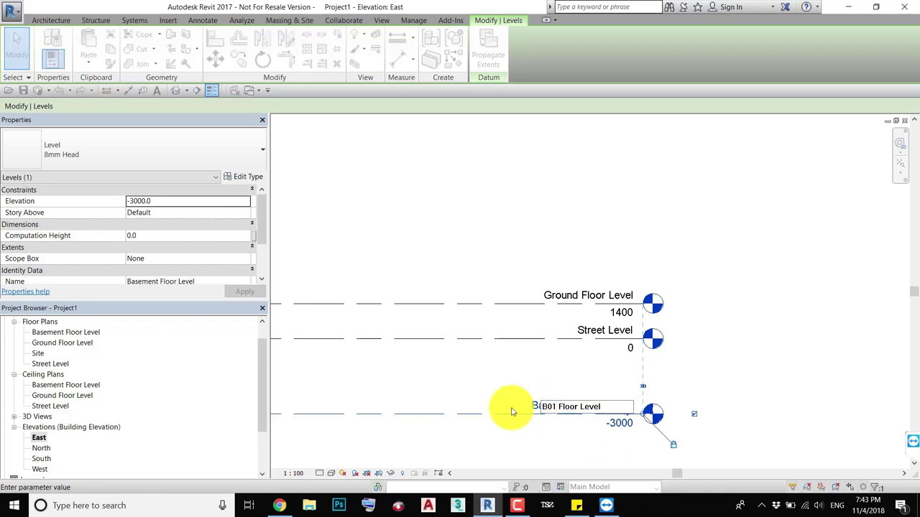
Change the name to 'Basement 01 Floor Level' and rename its matching views.
left_click(571, 410)
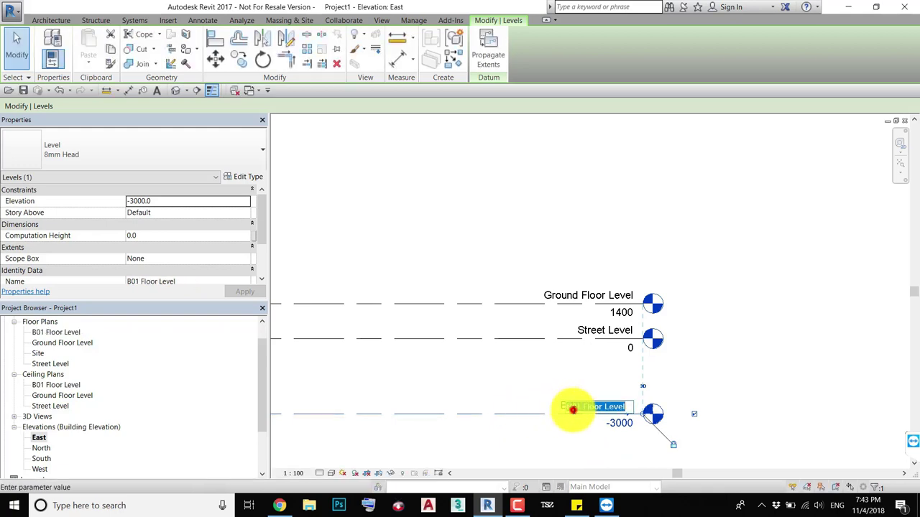
left_click_drag(570, 411, 578, 407)
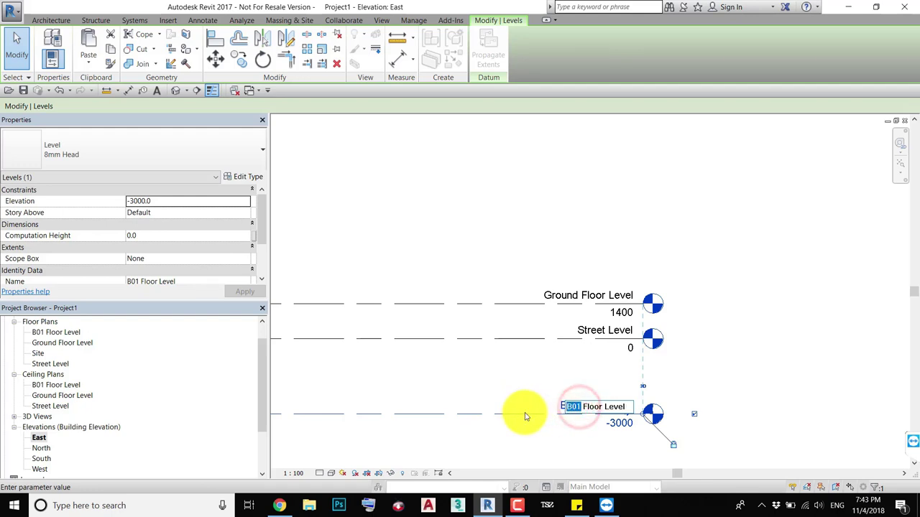
type("Basement")
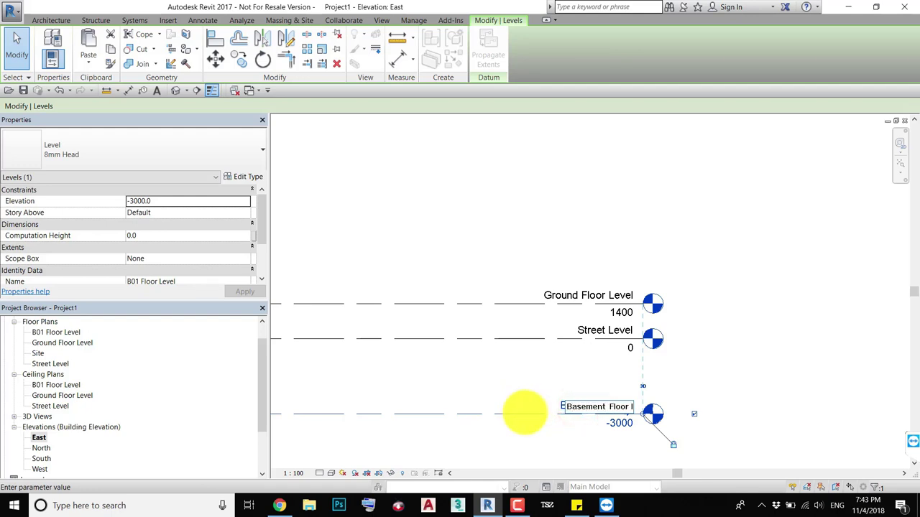
type(" 01")
key("Return")
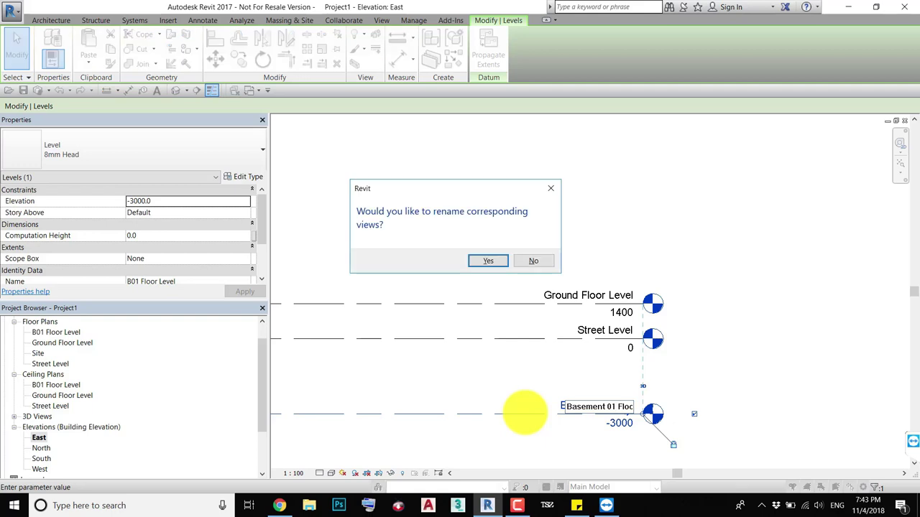
key("Return")
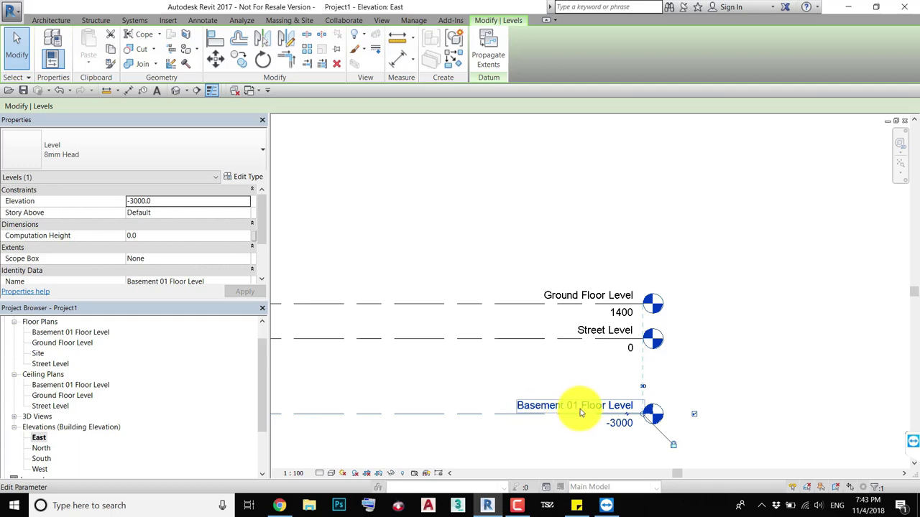
Frame all levels and check the Basement 01 Floor Level plan and level at -3000.
scroll(564, 267, "down", 3)
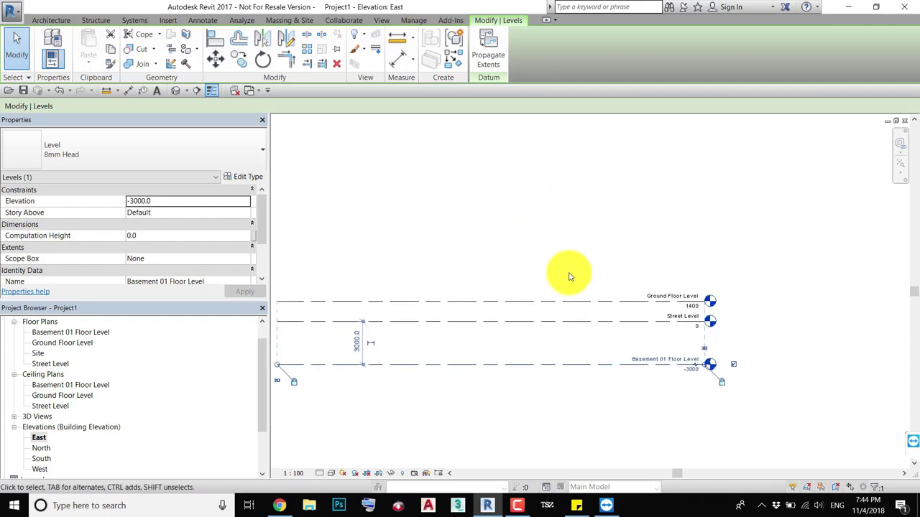
scroll(589, 271, "down", 1)
middle_click_drag(638, 374, 628, 388)
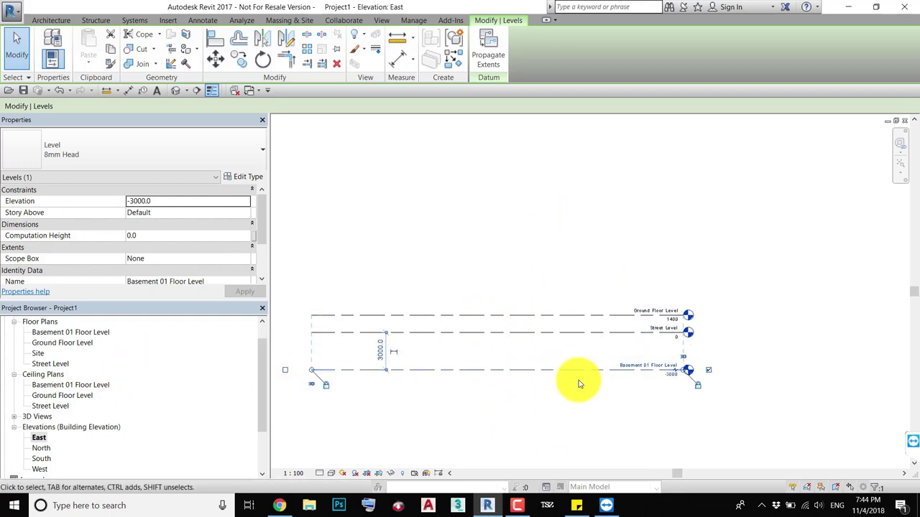
scroll(686, 363, "up", 2)
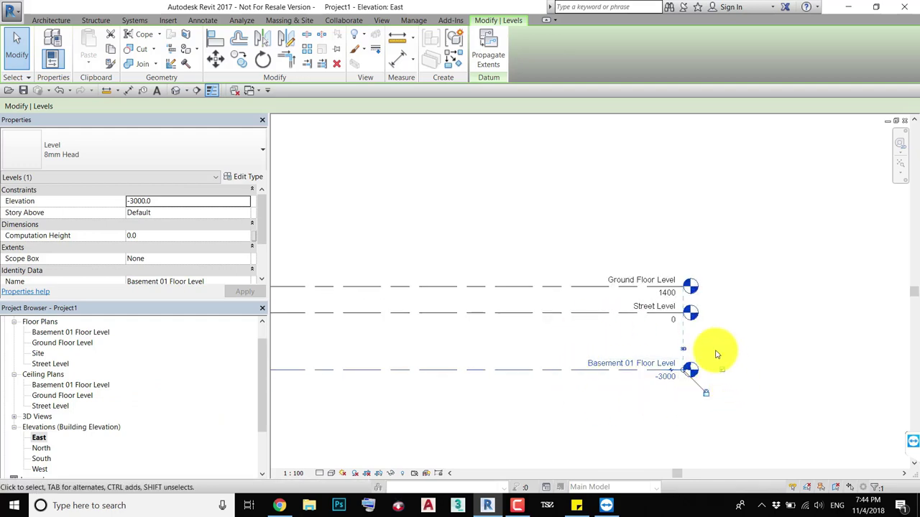
left_click(38, 332)
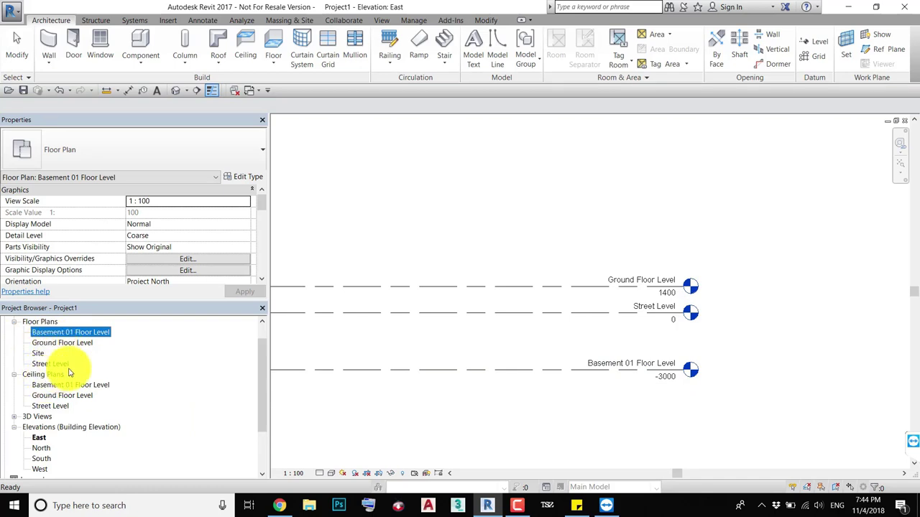
left_click(455, 365)
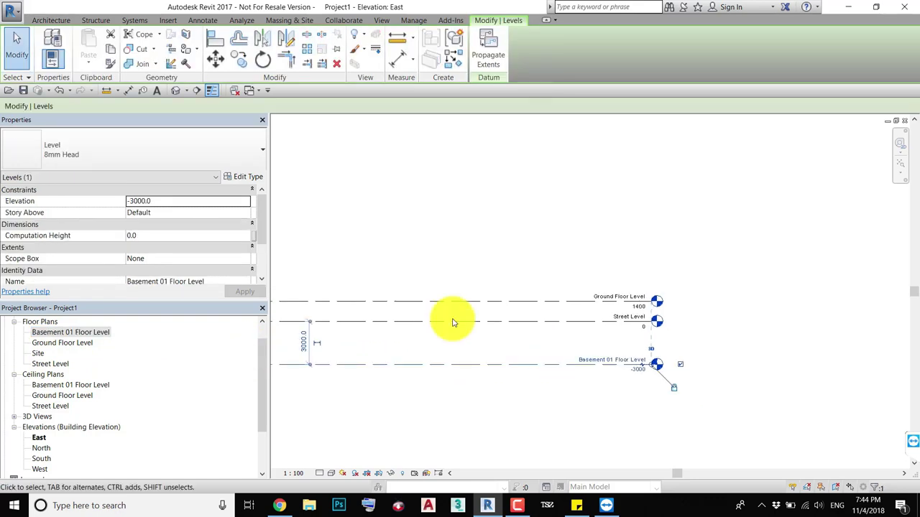
scroll(515, 314, "down", 1)
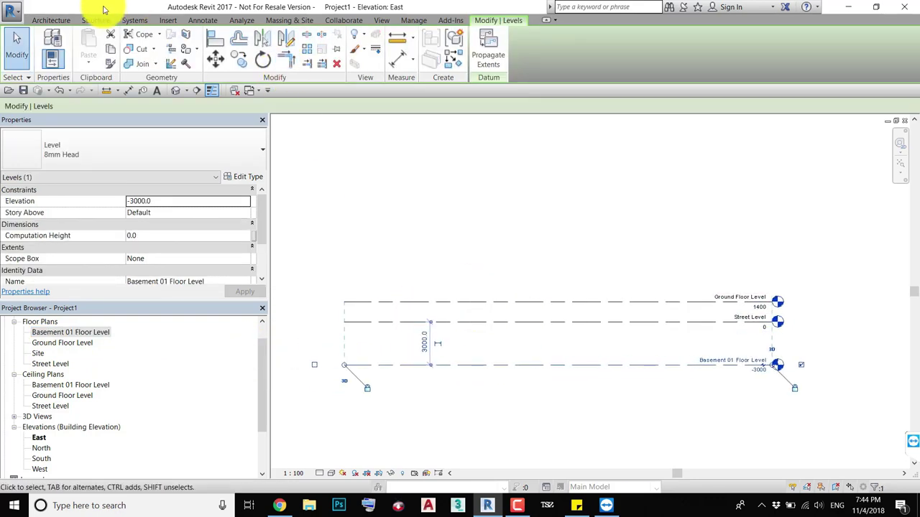
left_click(45, 20)
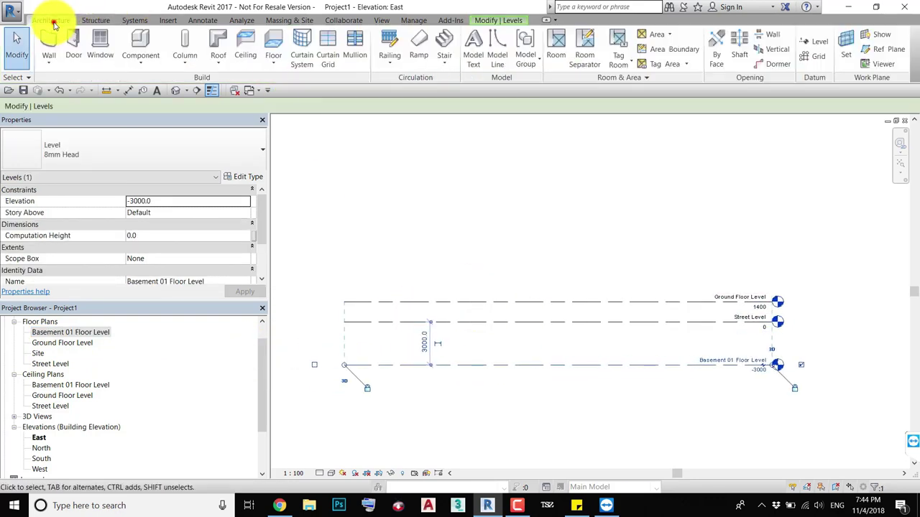
Draw Level 4 at 3400 above Ground Floor Level, aligned with the existing level heads.
left_click(814, 45)
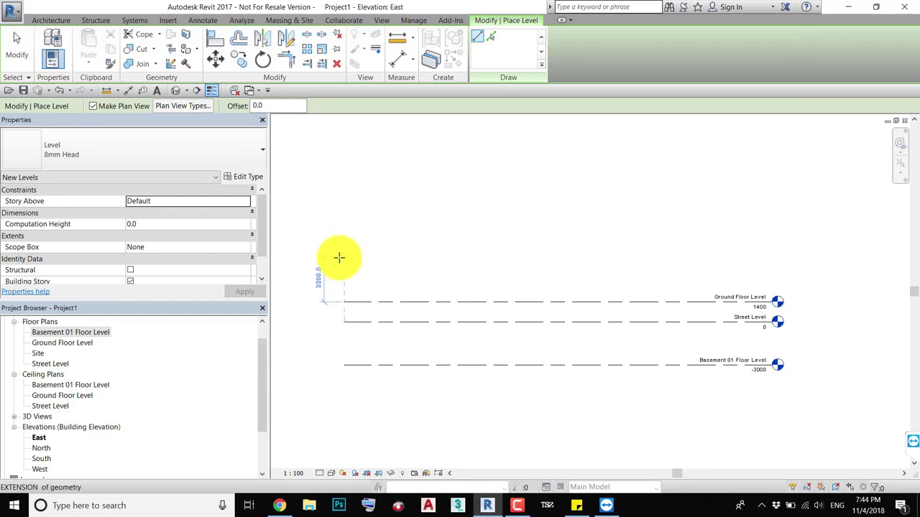
left_click(342, 273)
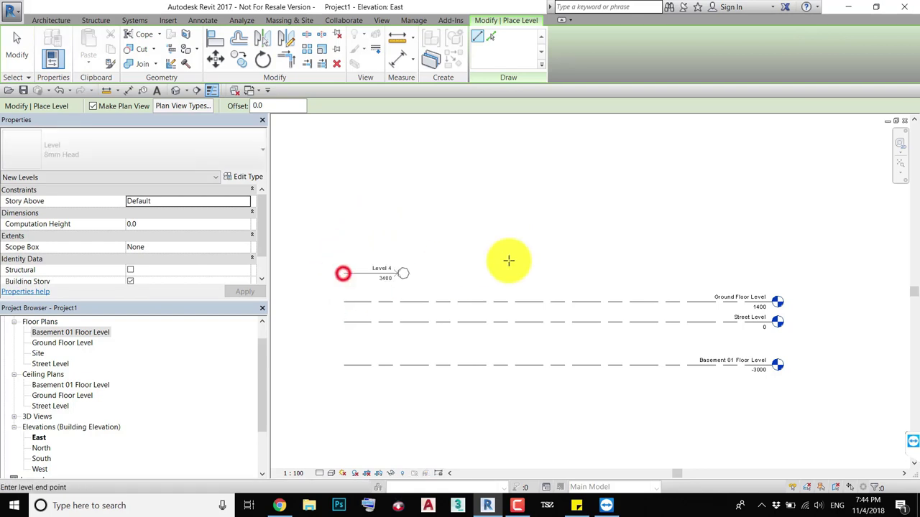
left_click(770, 280)
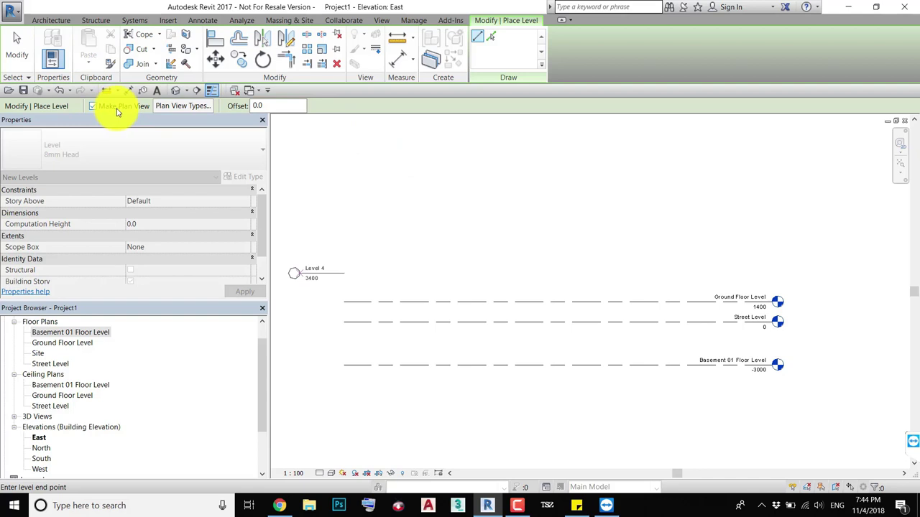
left_click(180, 106)
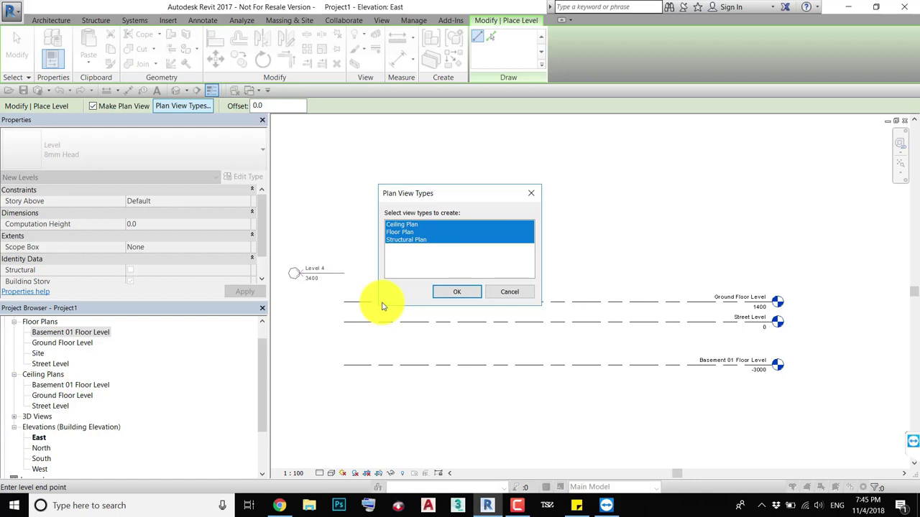
left_click(494, 289)
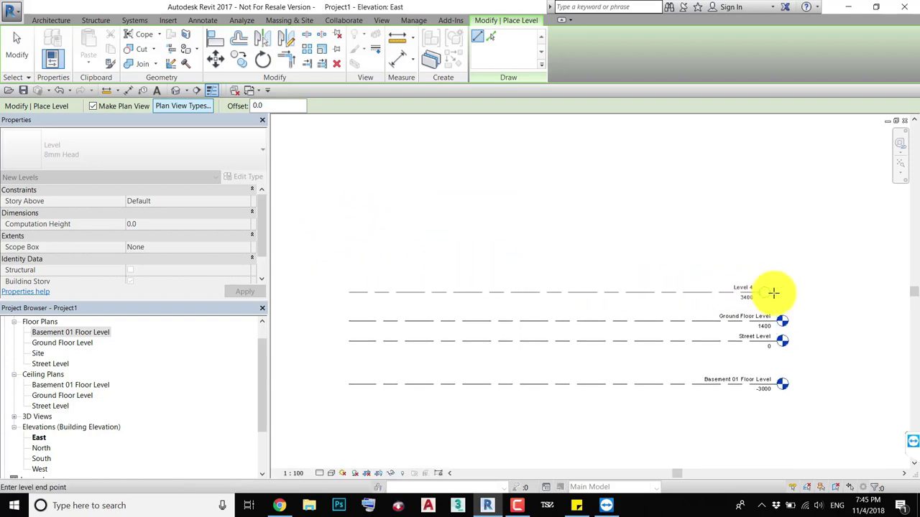
left_click(781, 292)
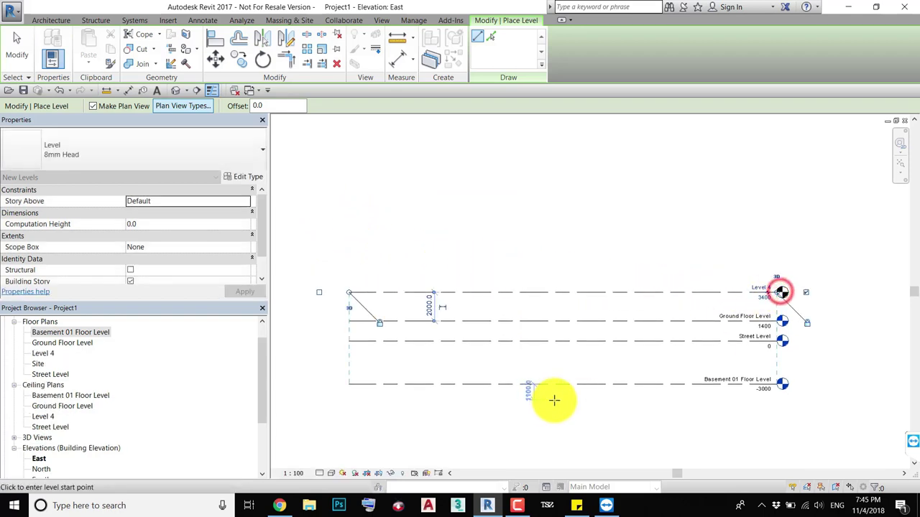
Exit the Level tool and zoom in and out to inspect the level heads.
key("Escape")
key("Escape")
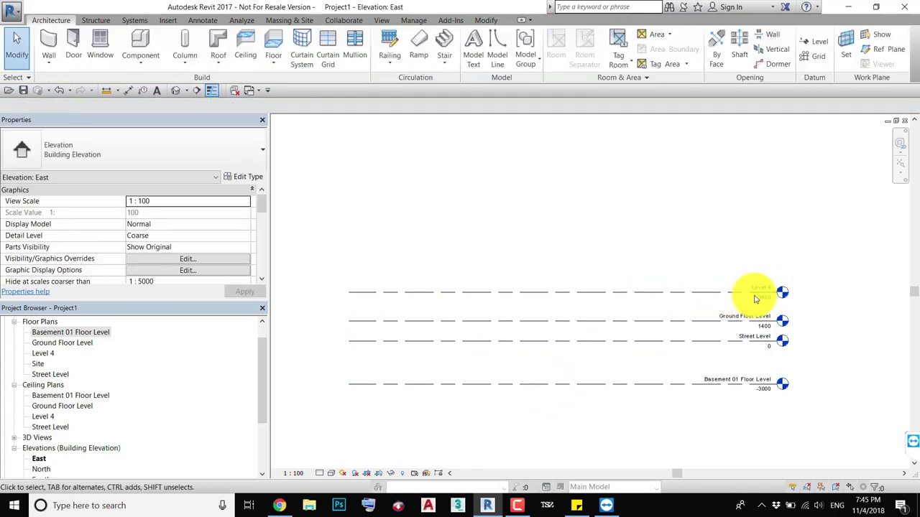
scroll(758, 298, "up", 2)
scroll(758, 299, "up", 2)
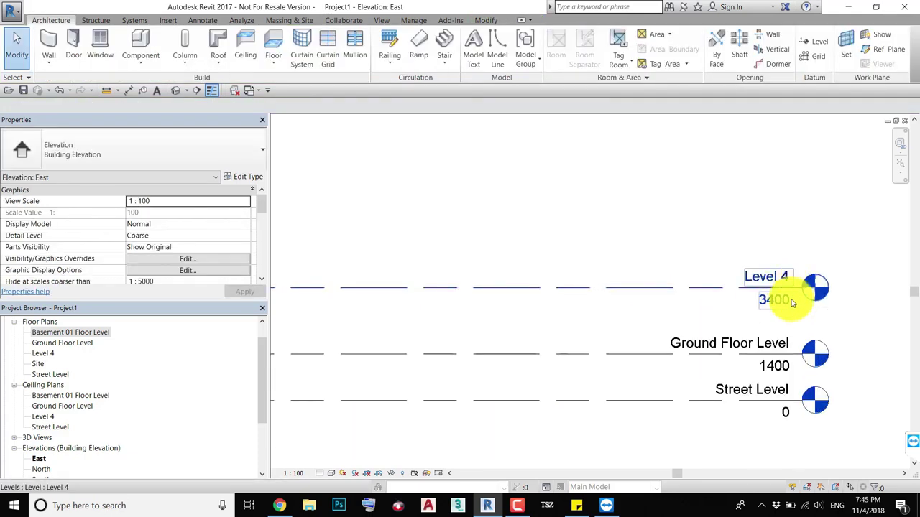
middle_click_drag(759, 294, 757, 306)
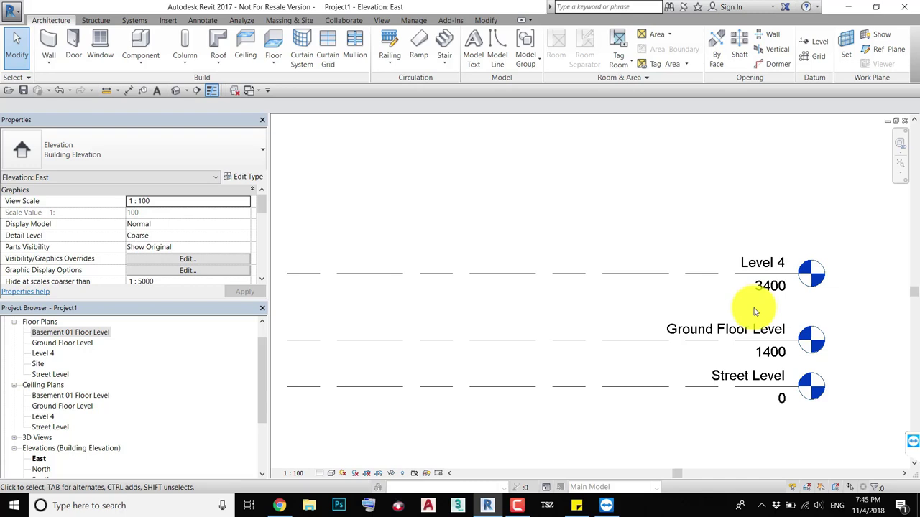
scroll(708, 302, "down", 2)
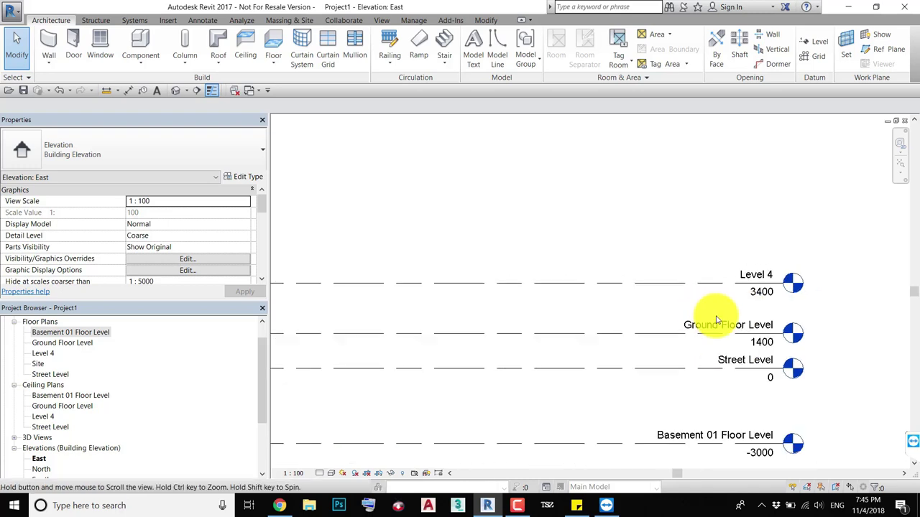
scroll(734, 322, "down", 1)
scroll(676, 312, "down", 1)
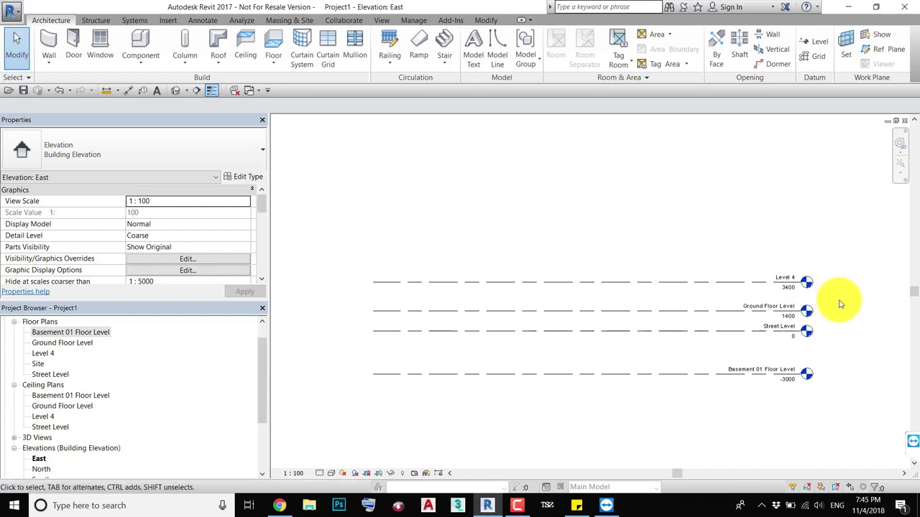
scroll(815, 291, "up", 2)
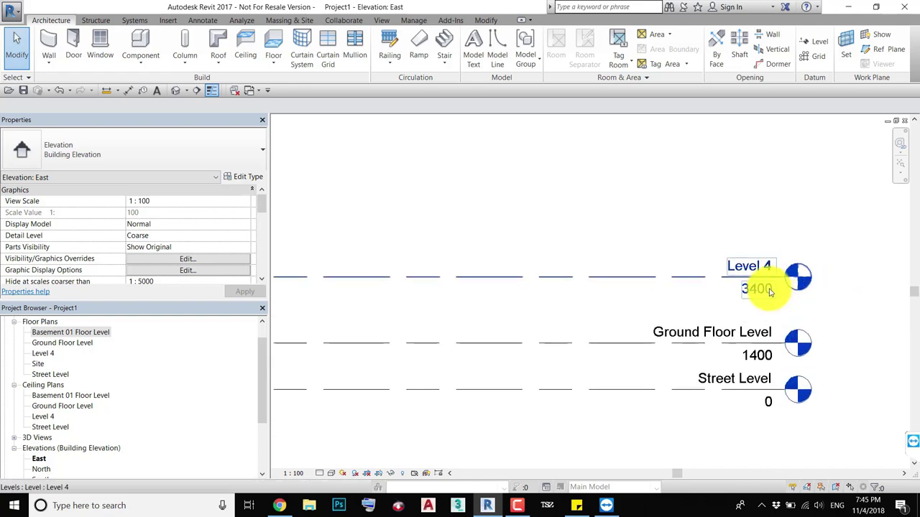
left_click(754, 289)
left_click(754, 288)
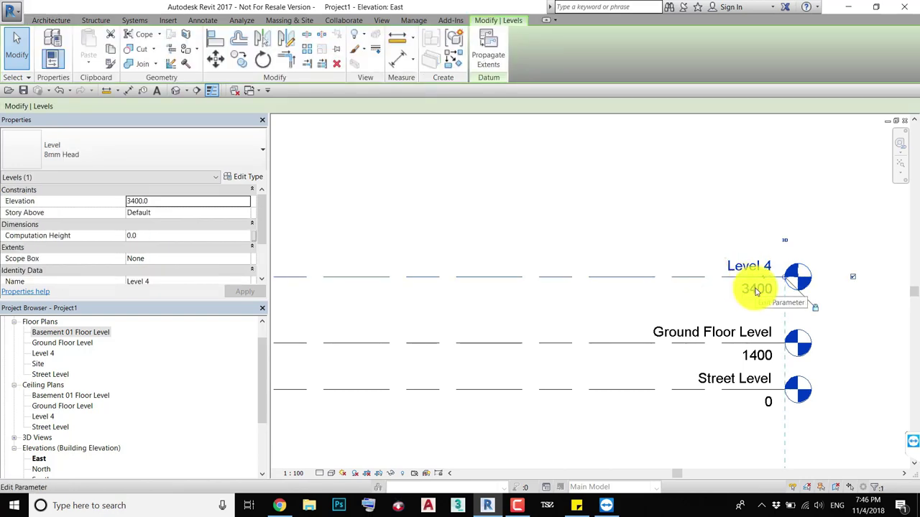
left_click(755, 289)
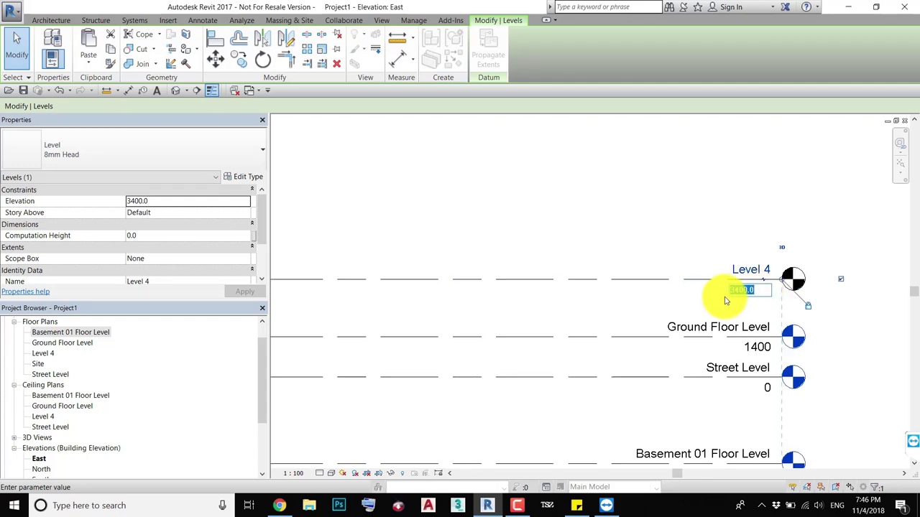
left_click(747, 293)
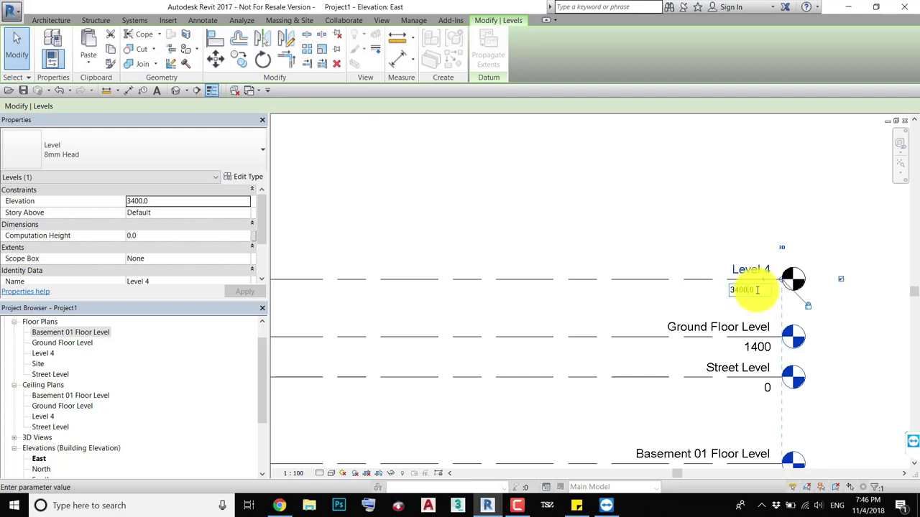
left_click_drag(753, 291, 711, 289)
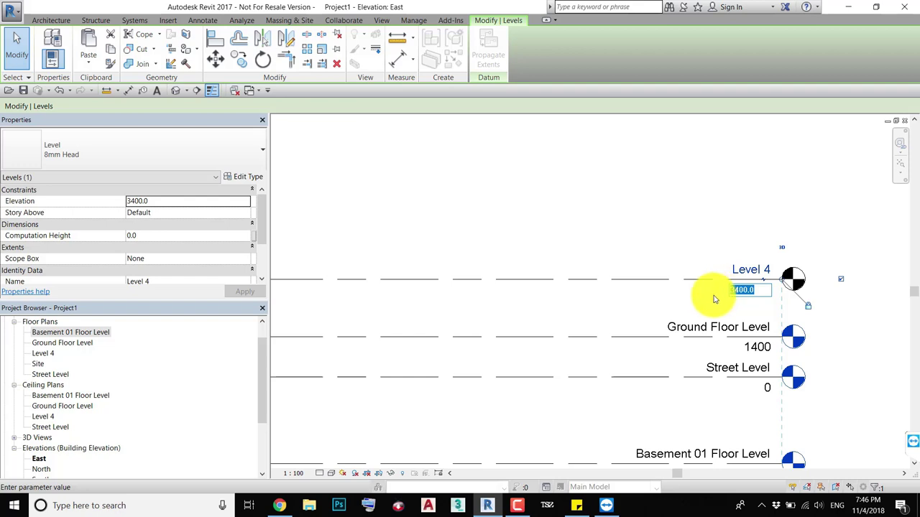
scroll(596, 328, "down", 2)
scroll(642, 329, "down", 1)
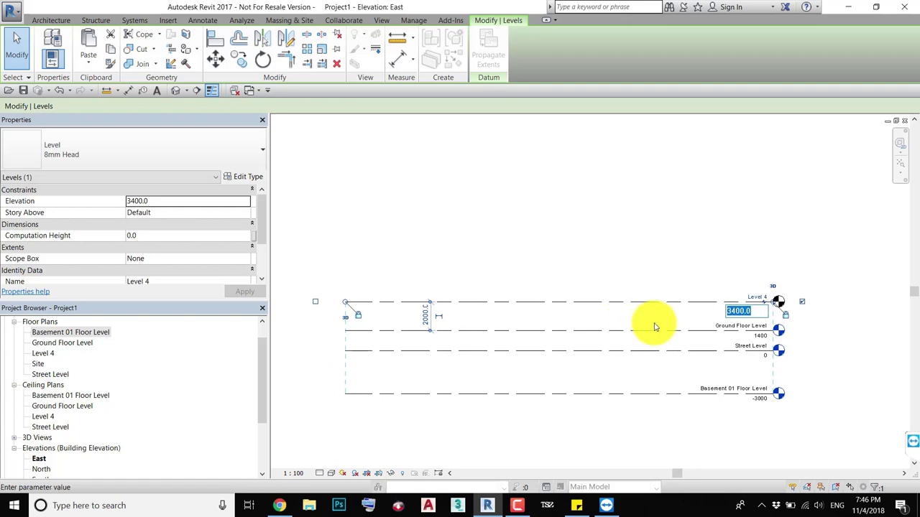
middle_click_drag(655, 327, 626, 318)
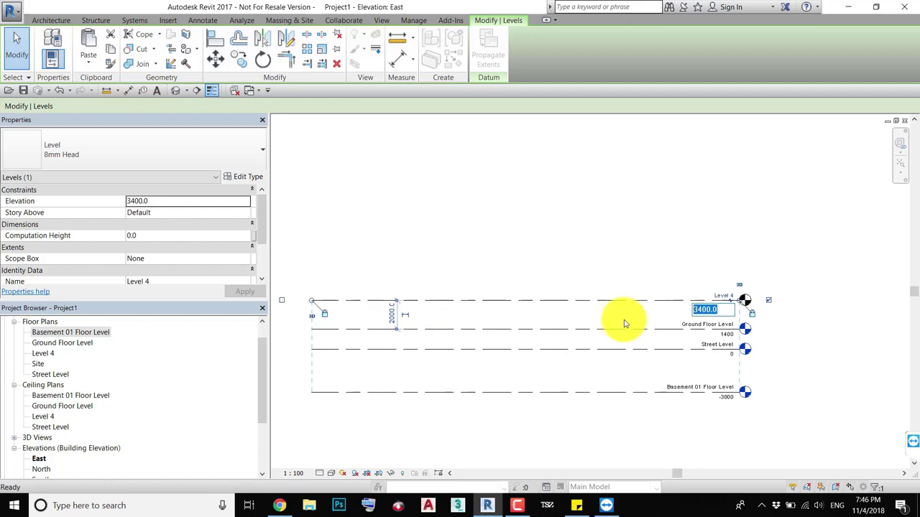
left_click(656, 275)
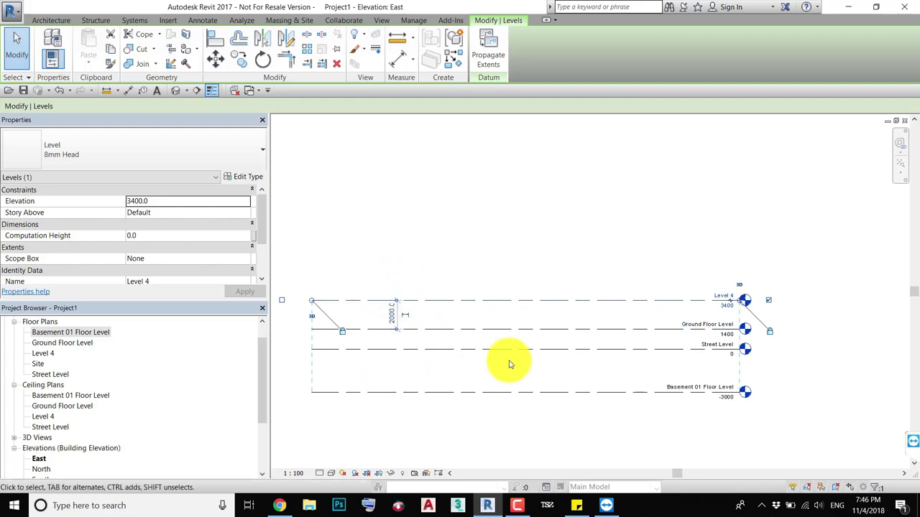
left_click(393, 314)
type("3")
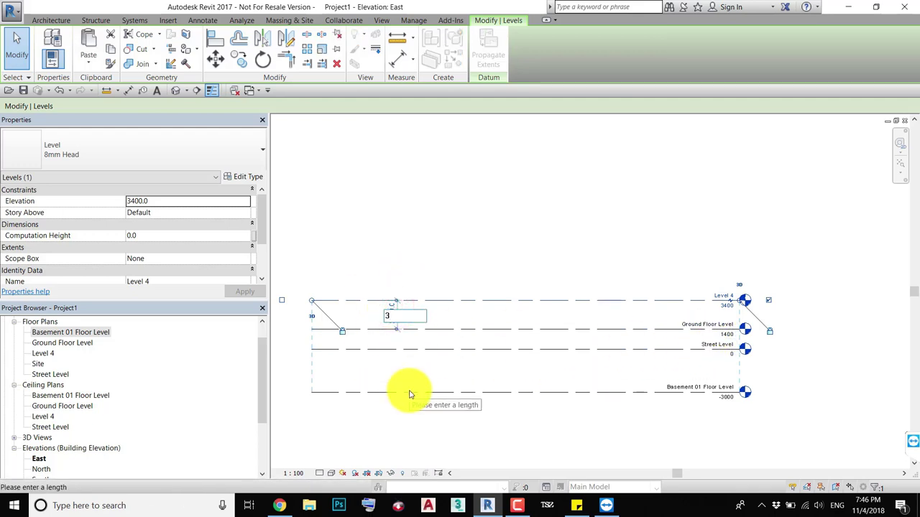
type("80")
key("Return")
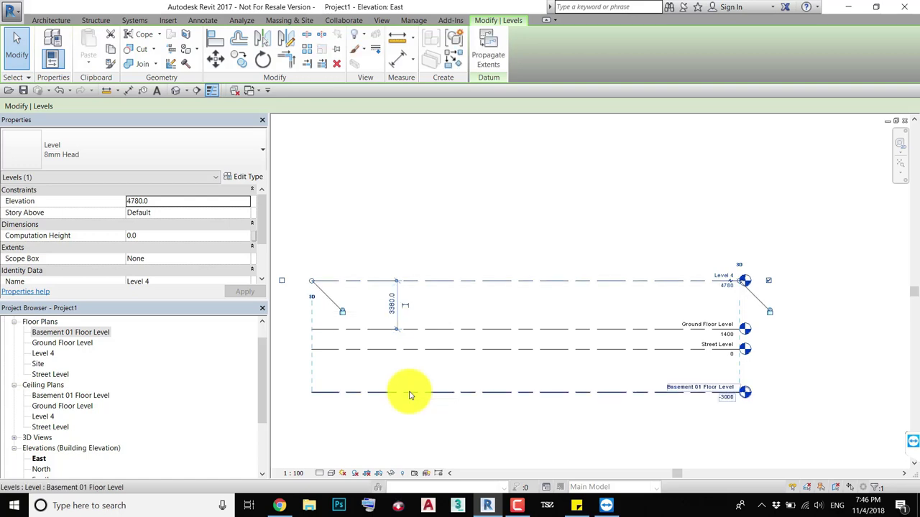
middle_click_drag(455, 353, 386, 333)
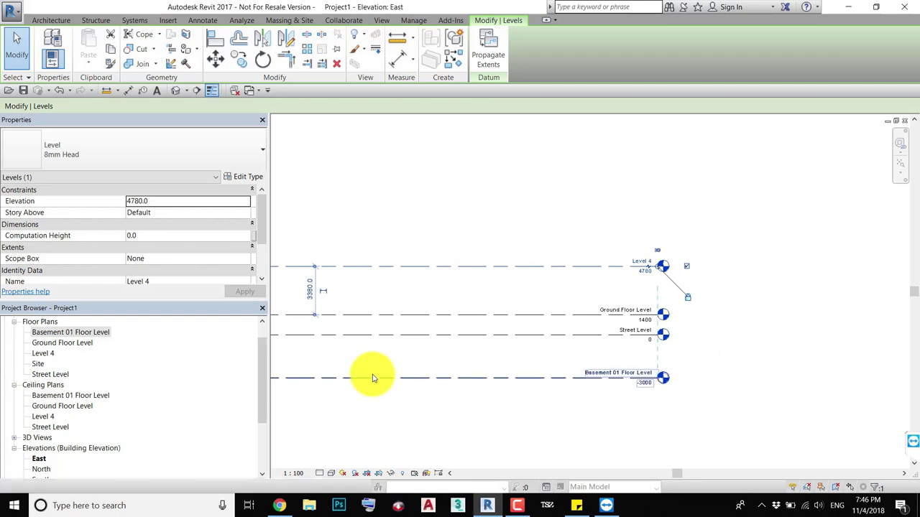
key("ctrl+z")
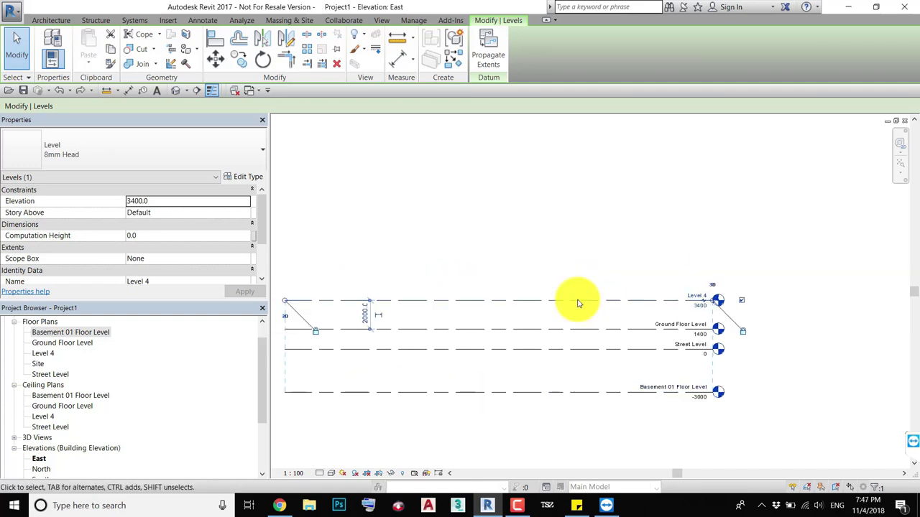
Try setting Level 4's spacing dimension to 3380, then undo that change.
left_click(529, 283)
middle_click_drag(535, 284, 550, 292)
left_click(550, 294)
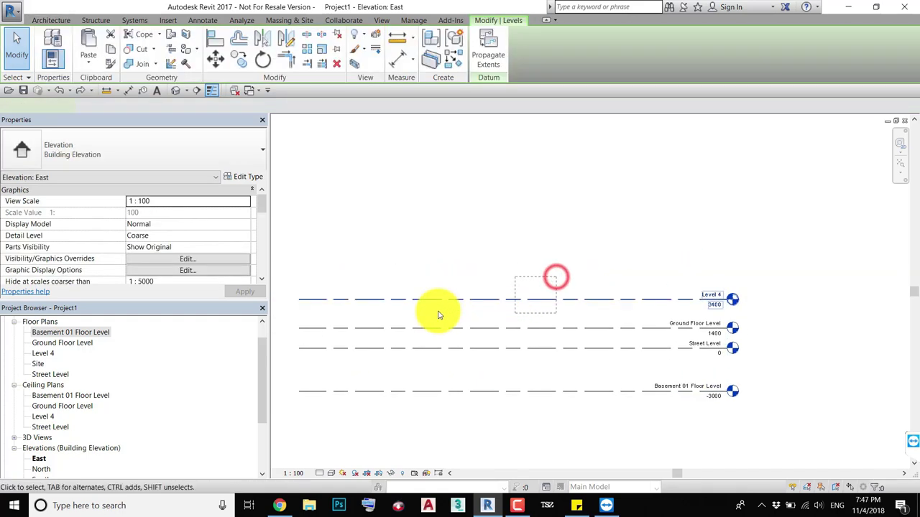
left_click(379, 314)
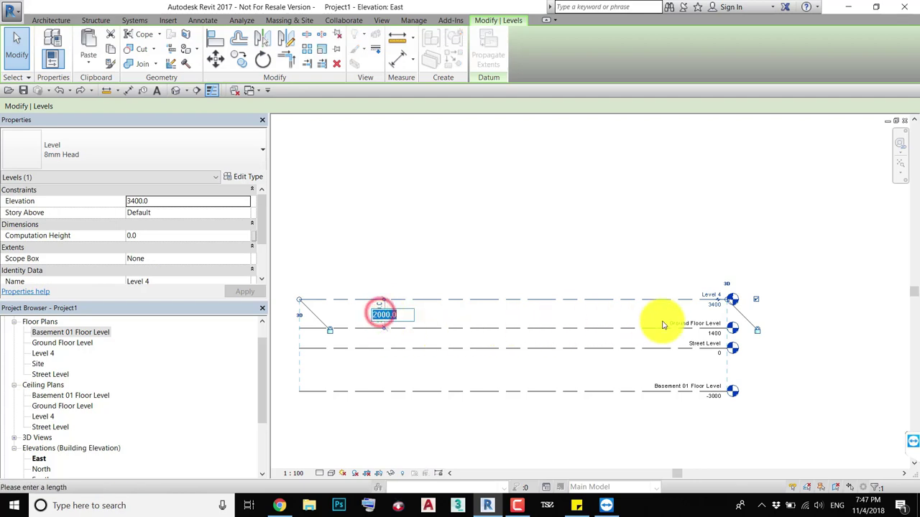
type("3380")
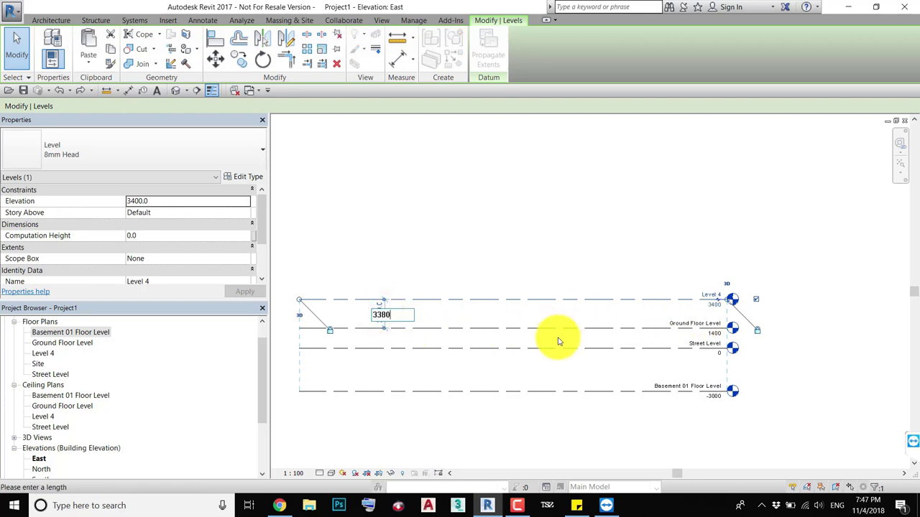
key("Return")
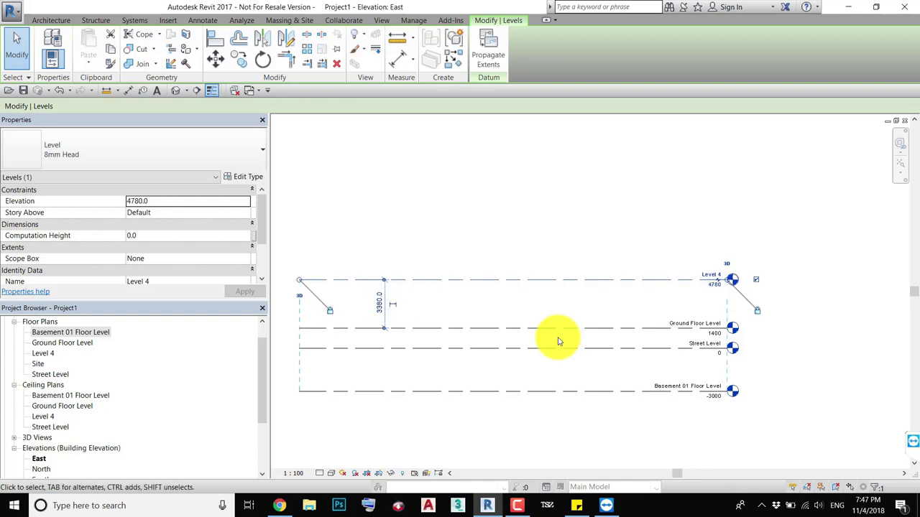
left_click(560, 308)
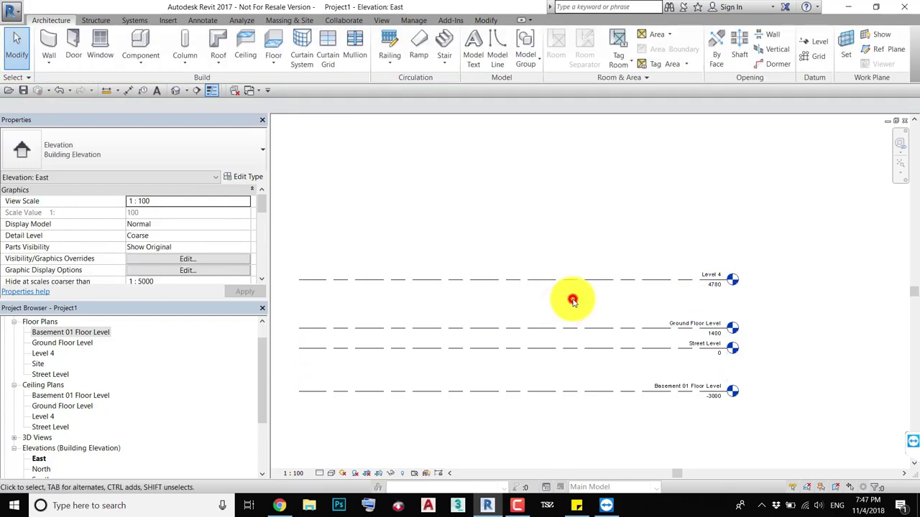
left_click(578, 280)
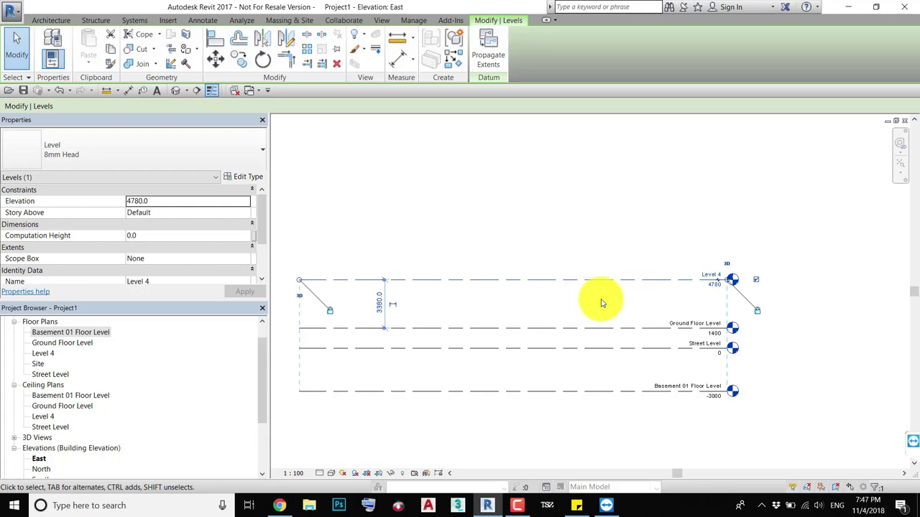
key("ctrl+z")
Set Level 4's elevation to 4780 using the formula =1400+3380.
left_click(668, 297)
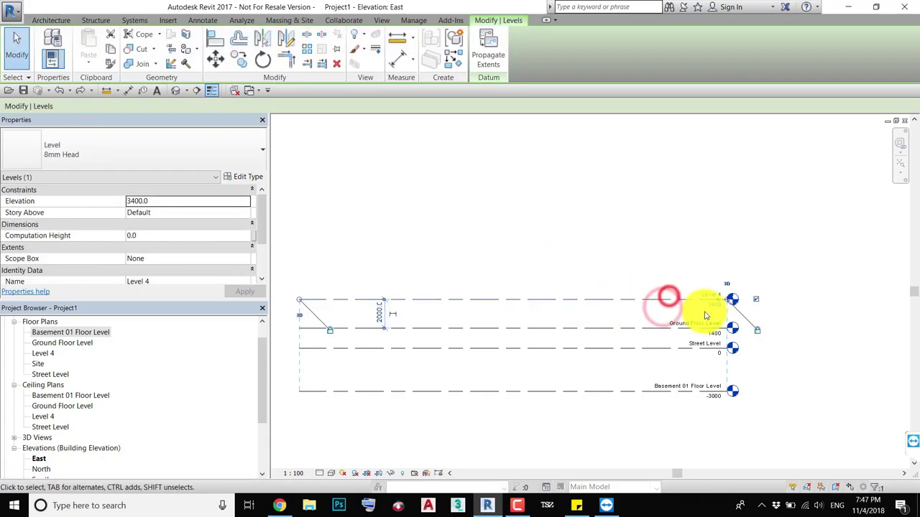
scroll(704, 317, "up", 4)
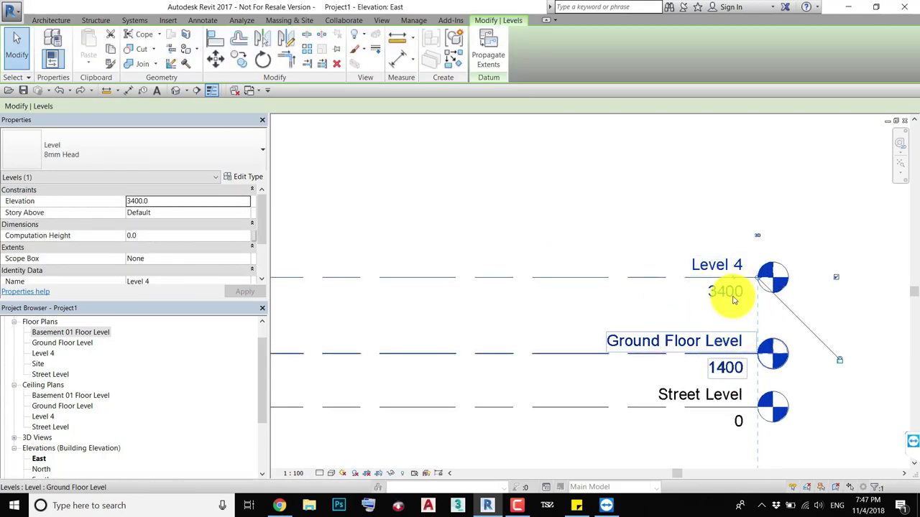
middle_click_drag(766, 293, 708, 236)
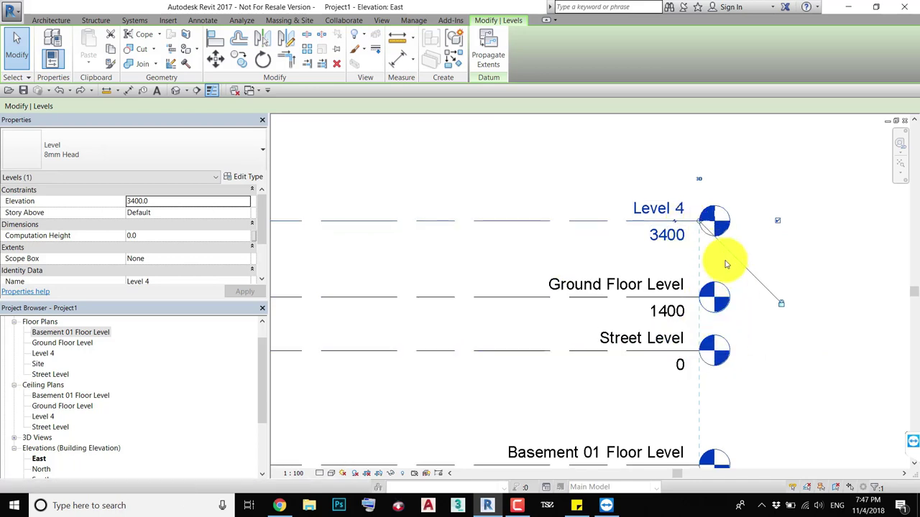
left_click(671, 235)
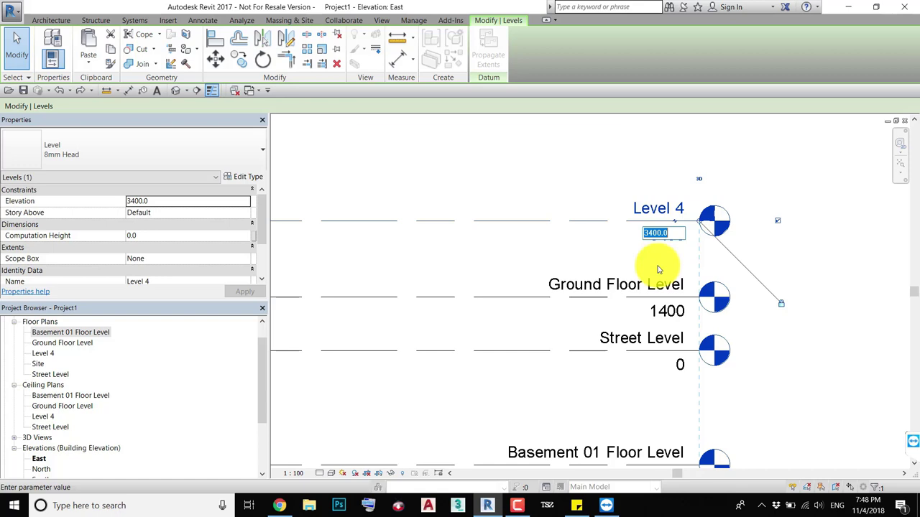
type("=1")
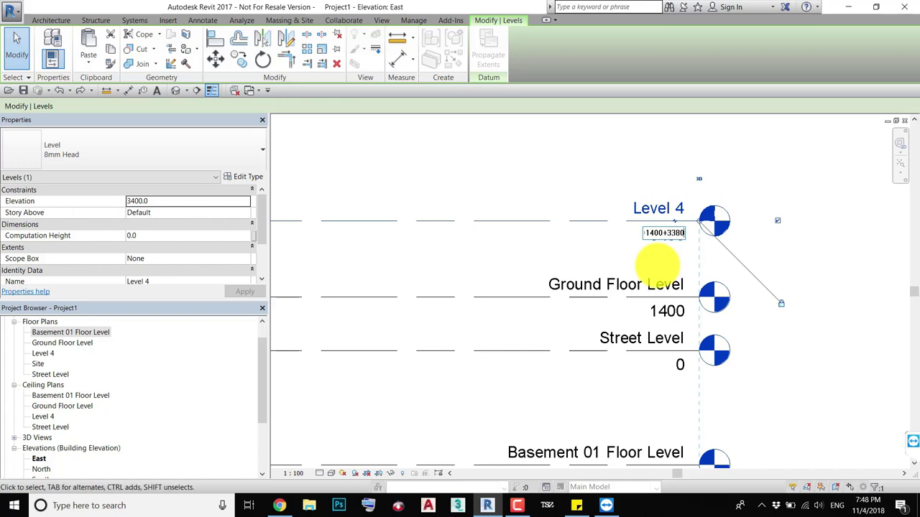
key("Return")
left_click(626, 209)
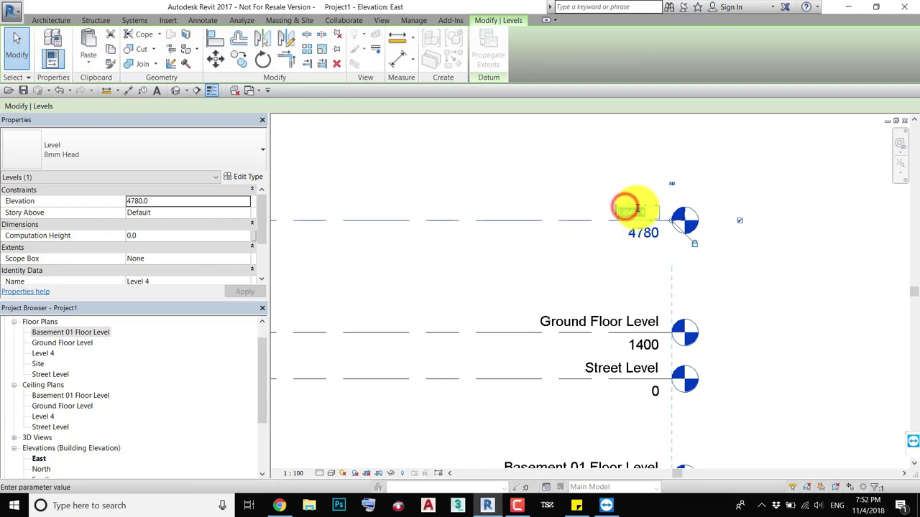
Name Level 4 'First Floor Level', accepting the rename of its floor and ceiling plans.
type("irst Floor L")
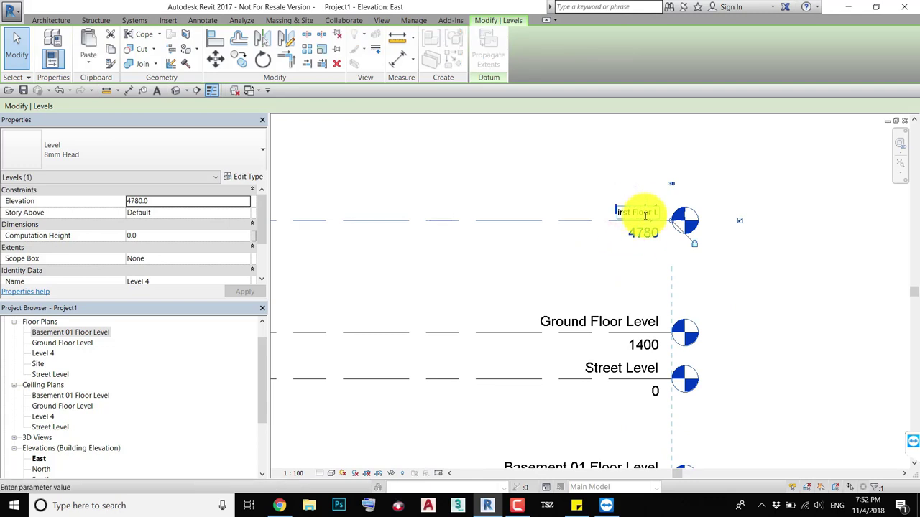
type("l")
key("Return")
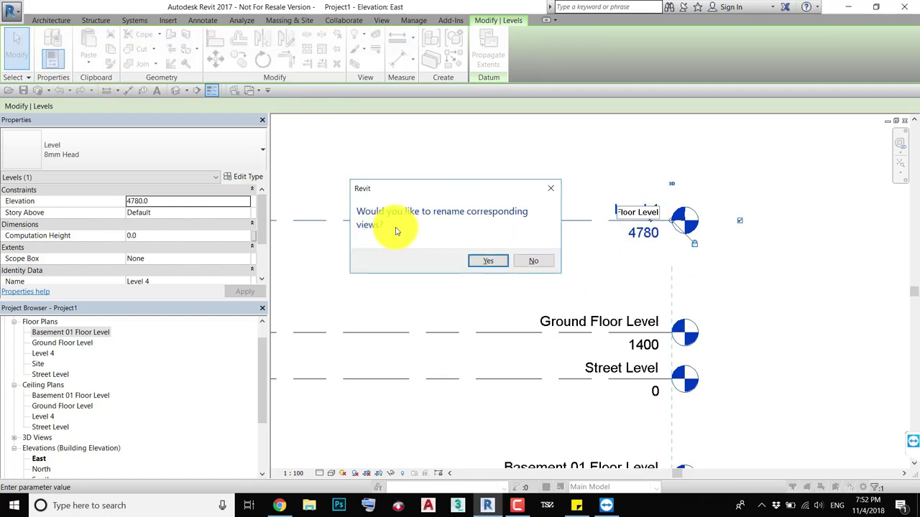
left_click(470, 262)
Copy First Floor Level by the Ground-to-First spacing, creating Level 5 at 8160.
scroll(503, 258, "down", 3)
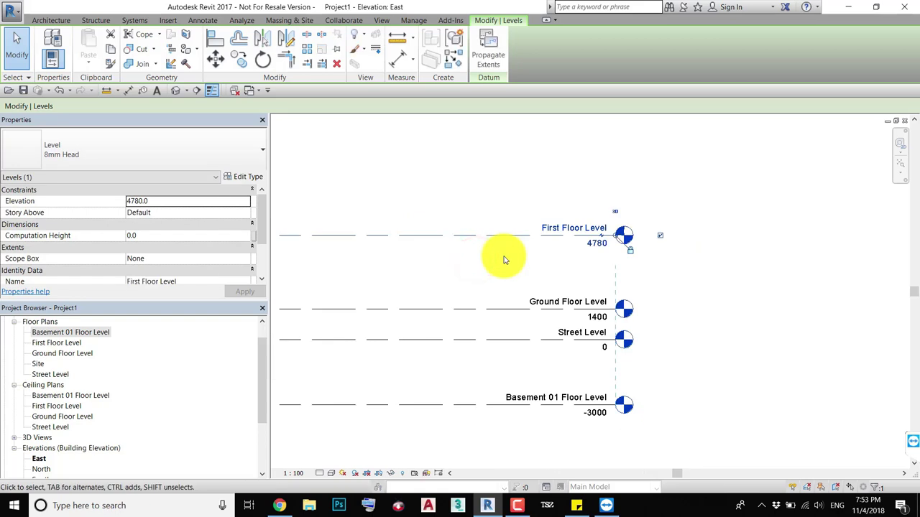
middle_click_drag(502, 260, 546, 295)
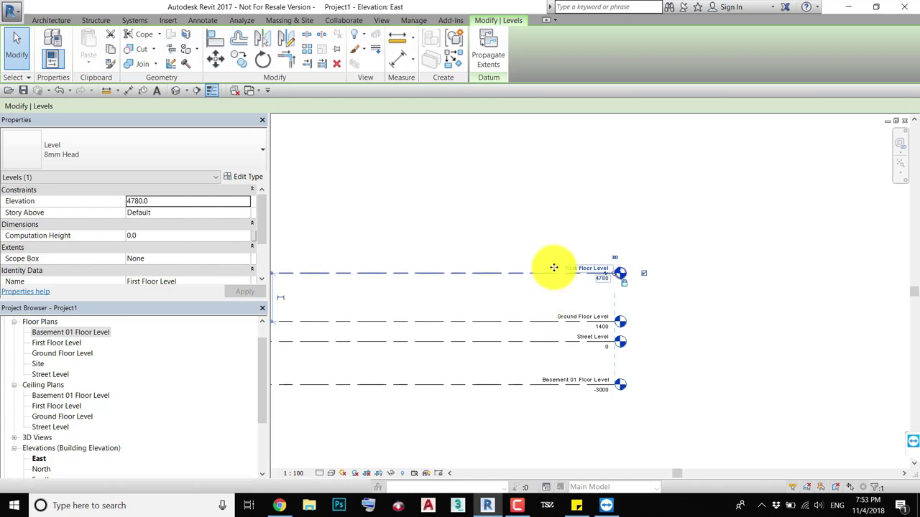
middle_click_drag(578, 278, 600, 296)
scroll(601, 296, "down", 2)
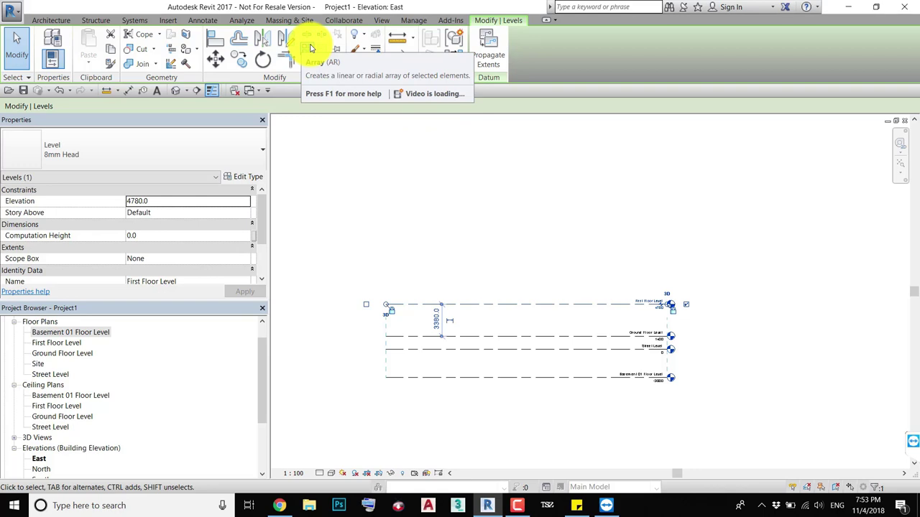
left_click(236, 63)
scroll(435, 265, "up", 3)
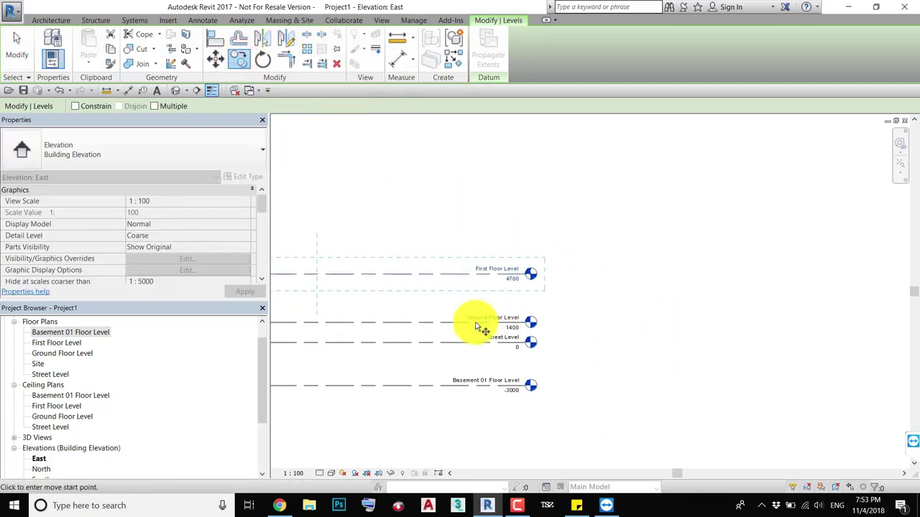
middle_click_drag(442, 304, 480, 317)
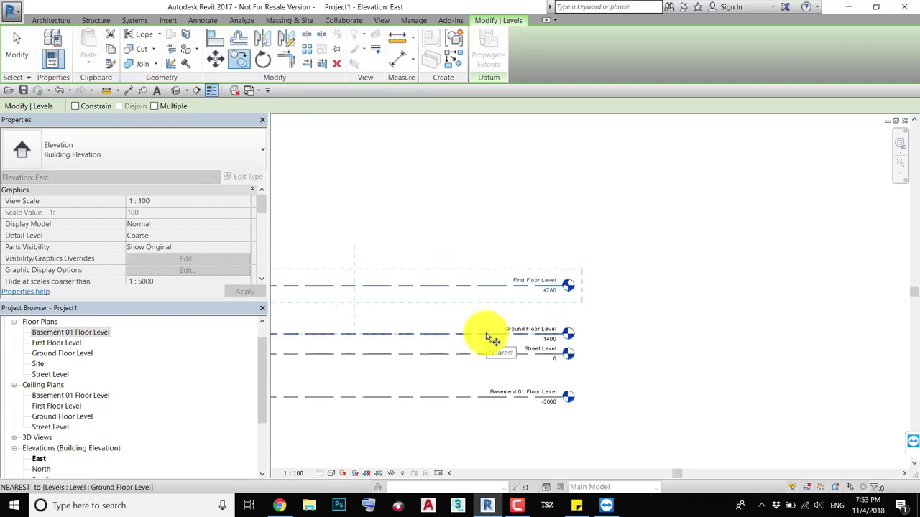
left_click(486, 332)
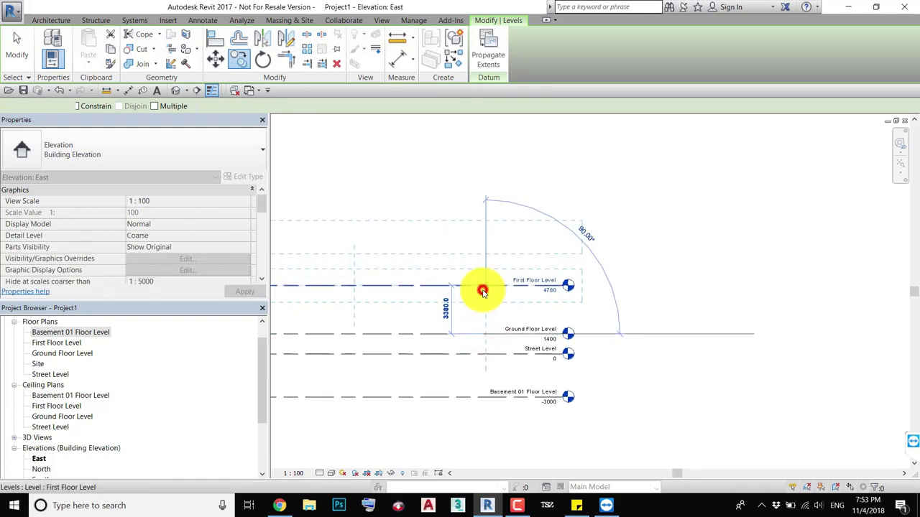
left_click(483, 290)
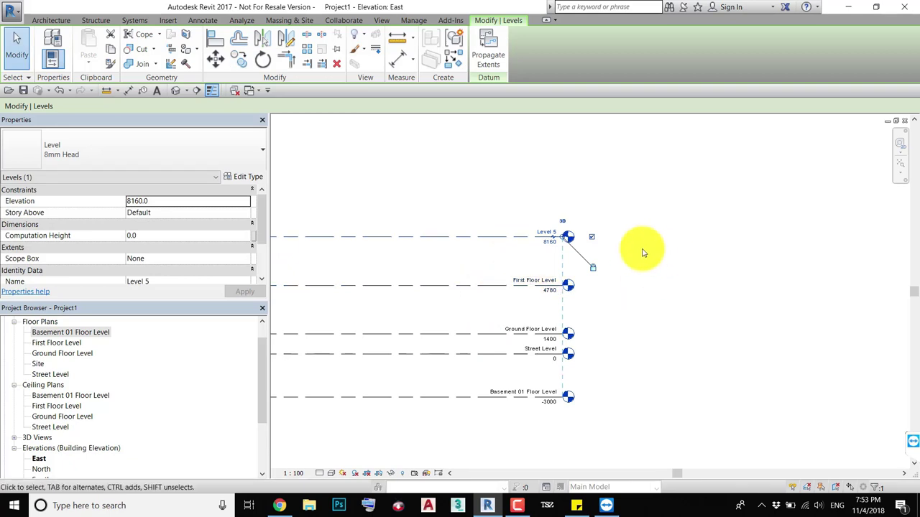
Copy Level 5 with Multiple enabled, placing Levels 6 and 7 each 3380 higher.
left_click(240, 61)
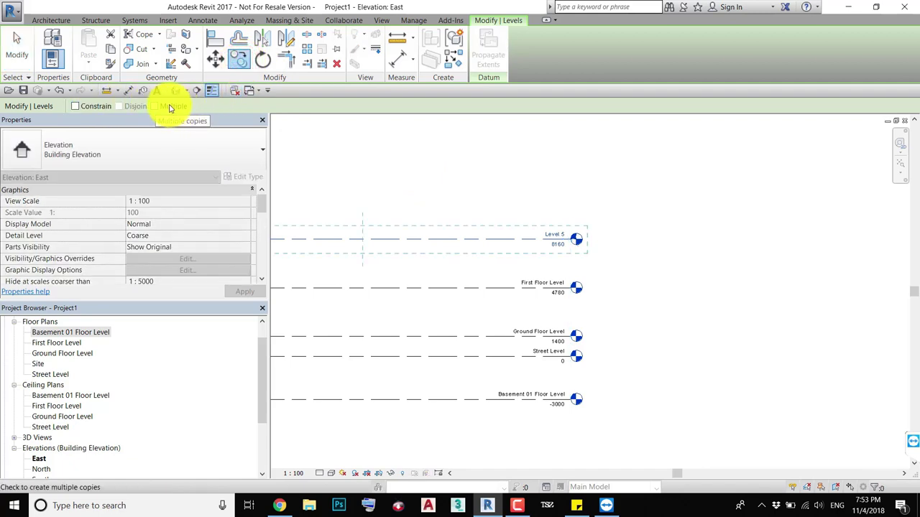
left_click(170, 106)
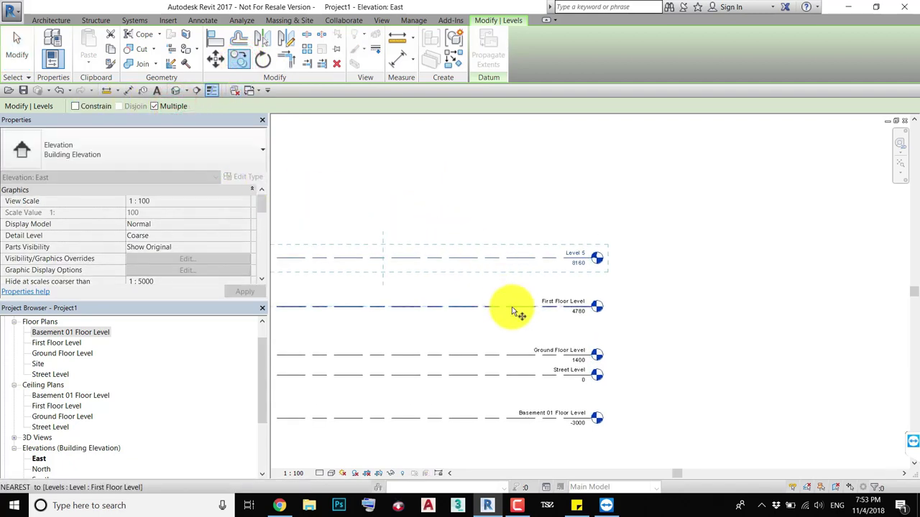
left_click(512, 308)
left_click(510, 260)
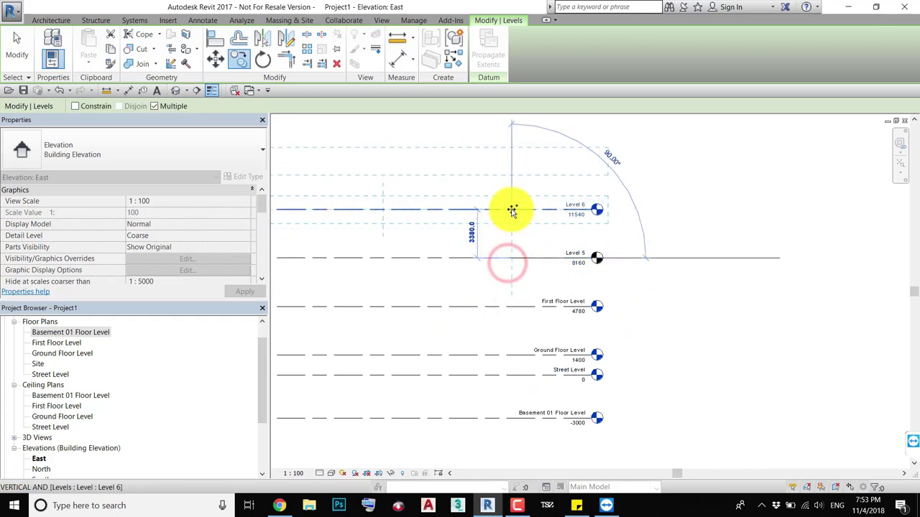
left_click(511, 210)
Continue stacking level copies up to Level 9, then finish copying and zoom to review.
middle_click_drag(511, 209, 521, 287)
left_click(520, 242)
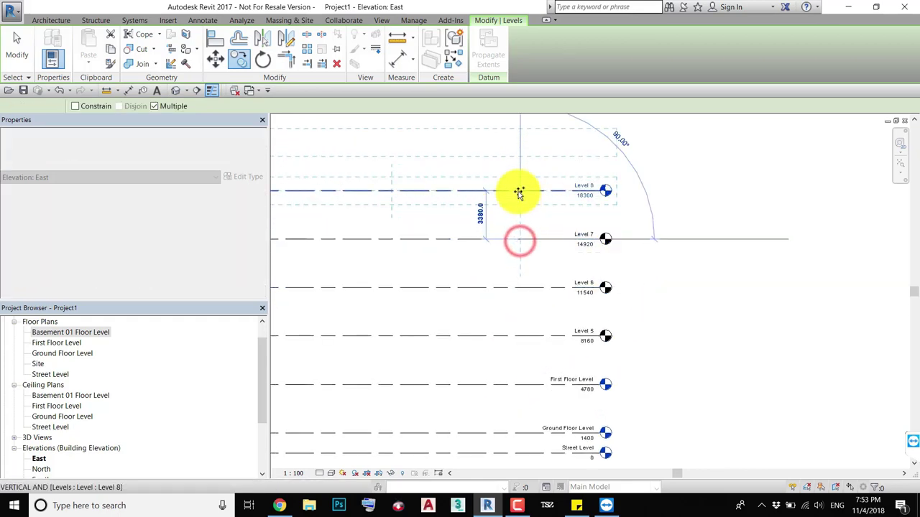
left_click(518, 193)
left_click(513, 191)
key("Escape")
key("Escape")
scroll(640, 280, "down", 3)
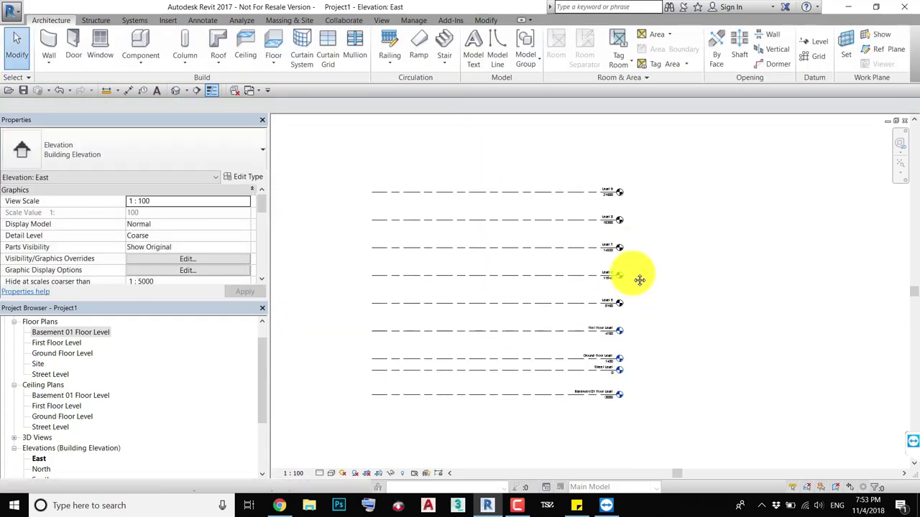
scroll(639, 280, "up", 2)
scroll(630, 288, "up", 2)
scroll(635, 269, "up", 2)
Rename Level 5 at 8160 to 'Second Floor Level'.
left_click(568, 298)
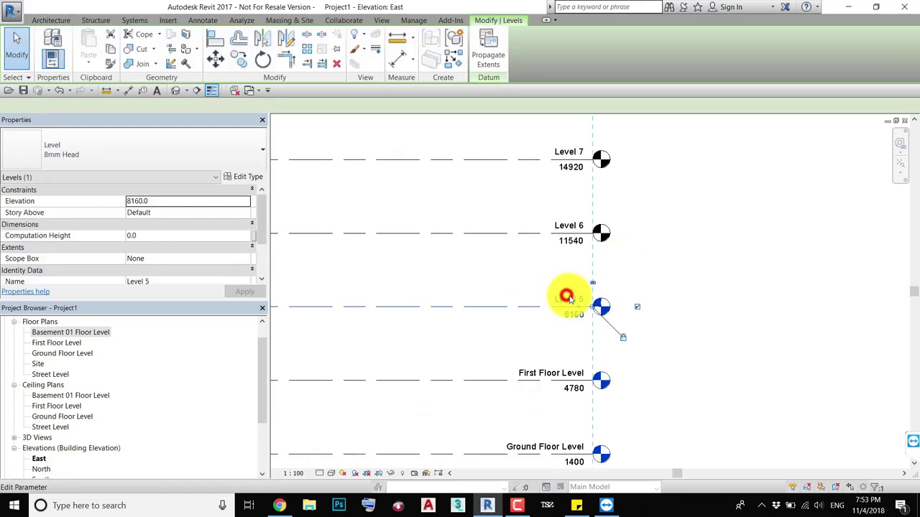
left_click(567, 297)
type("Seco")
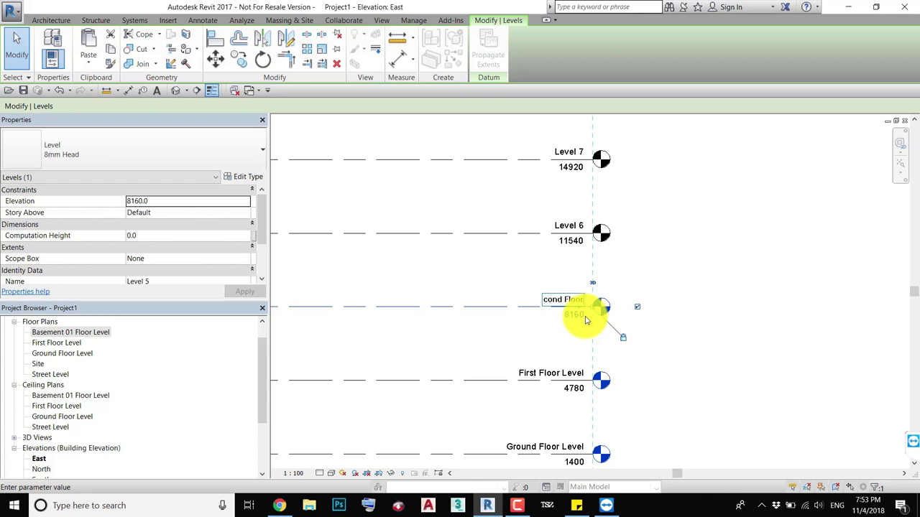
type("n")
key("Return")
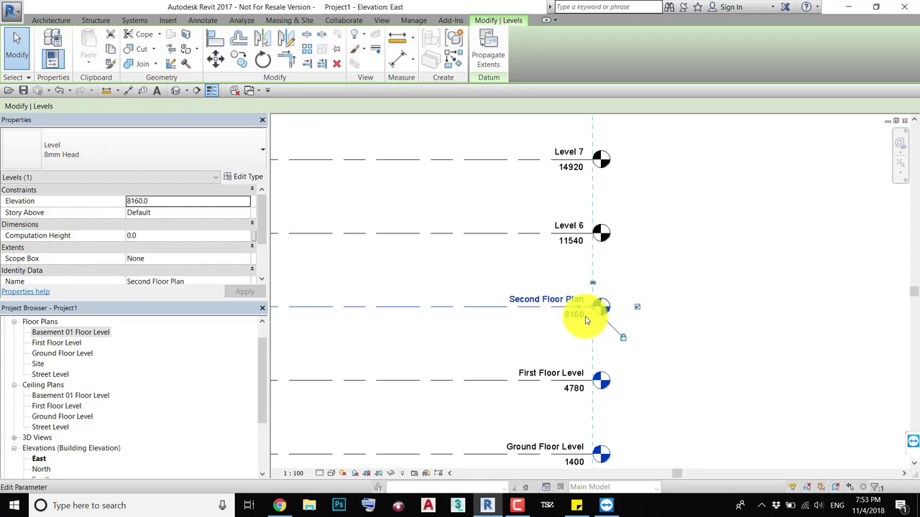
left_click(565, 295)
double_click(572, 297)
type("Leve")
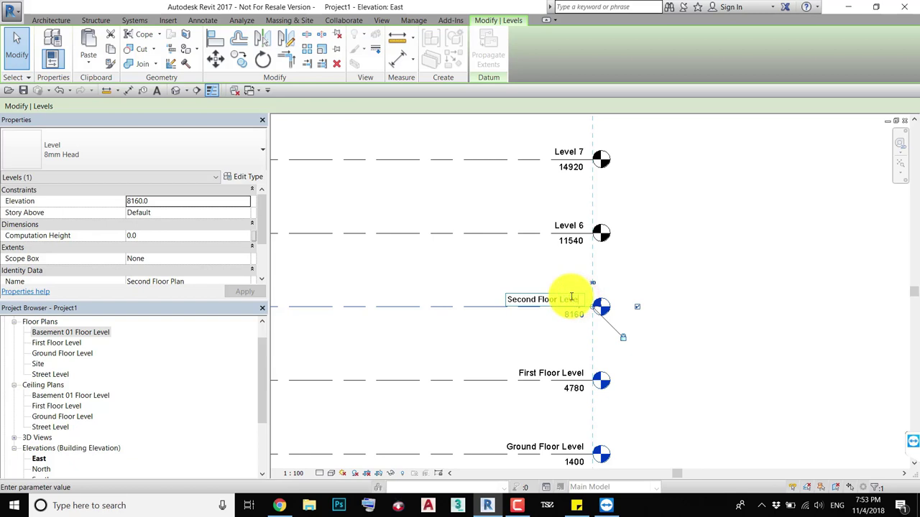
key("Return")
left_click(647, 269)
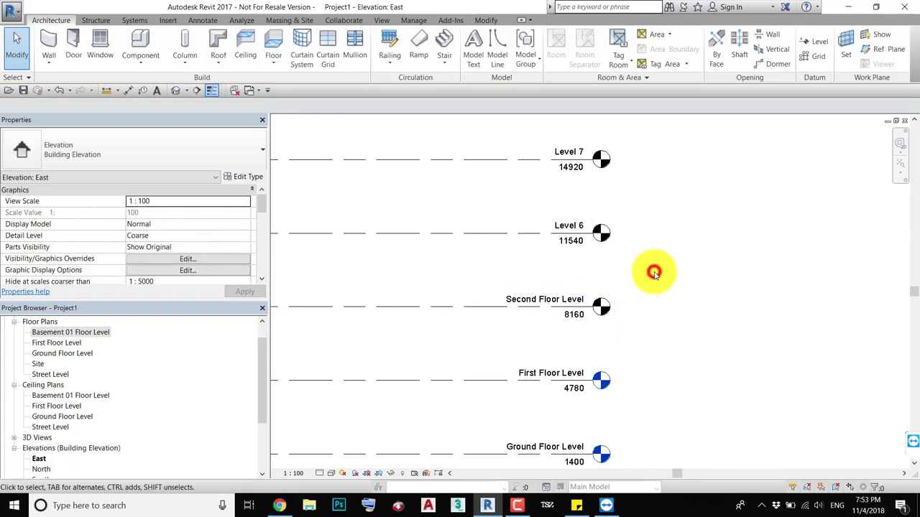
Rename Level 6 at 11540 to 'Third Floor Level'.
middle_click_drag(642, 291, 675, 301)
scroll(668, 244, "down", 2)
left_click(642, 233)
left_click(636, 232)
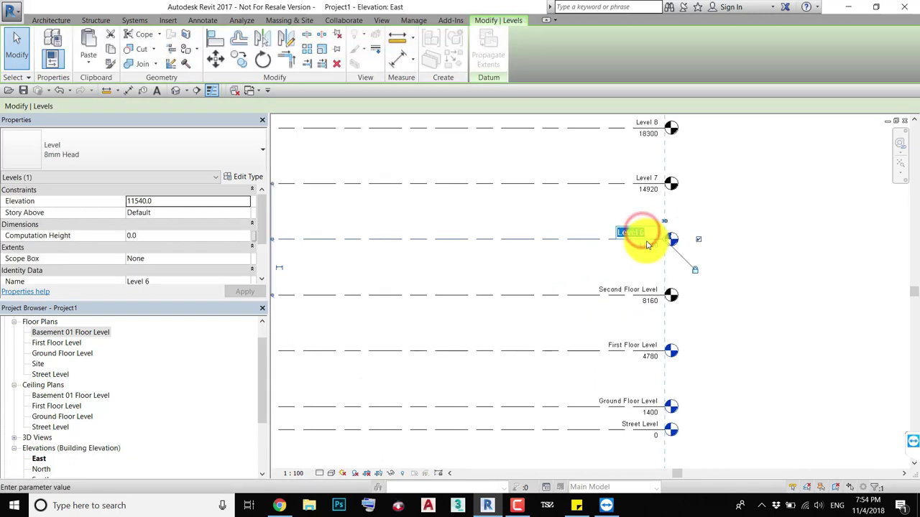
type("Third F")
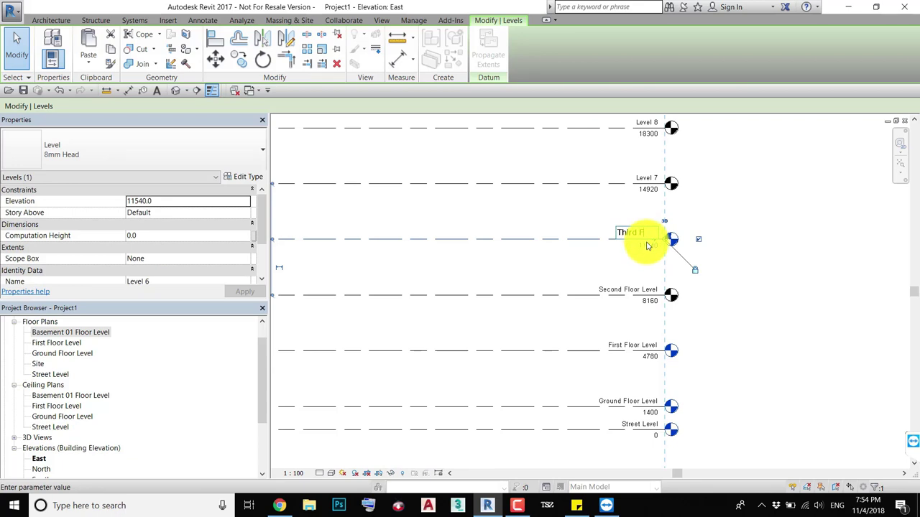
type(" Level")
key("Return")
middle_click_drag(417, 127, 417, 203)
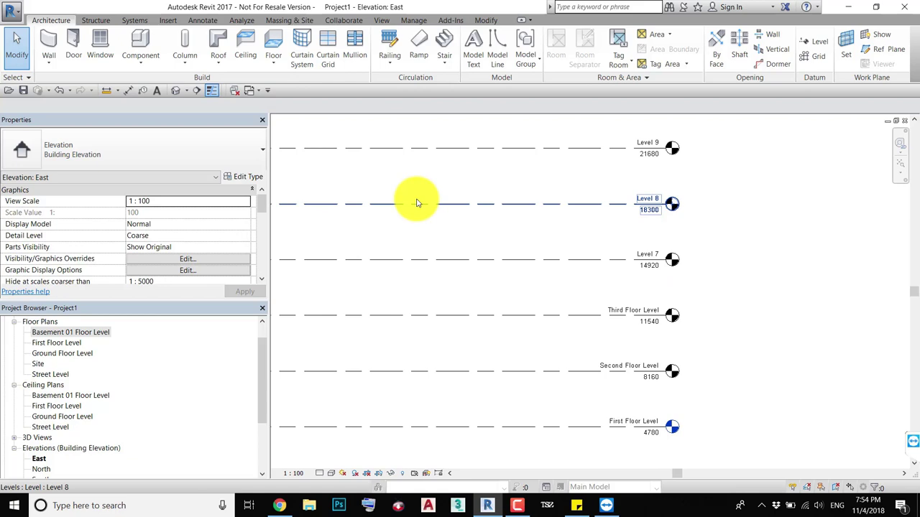
scroll(580, 317, "down", 1)
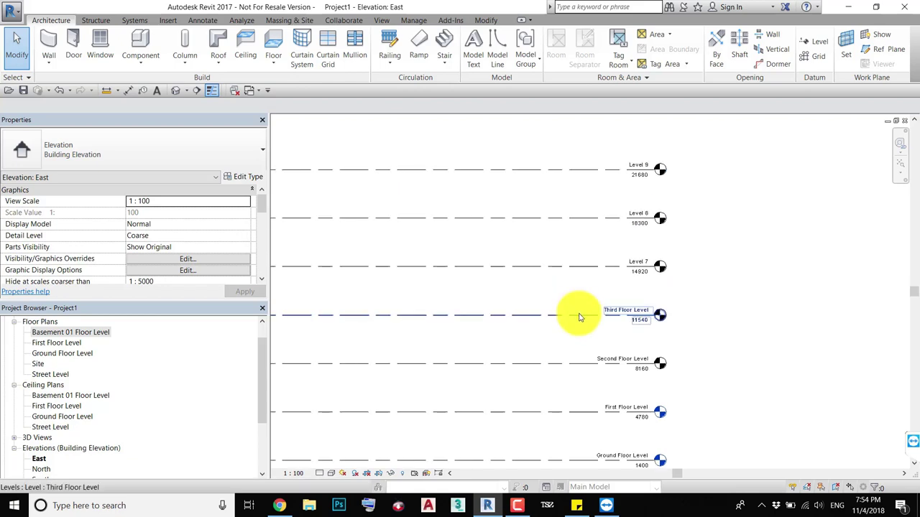
Set printing to Selected views/sheets and review the View/Sheet Set list of floor plans.
key("ctrl+p")
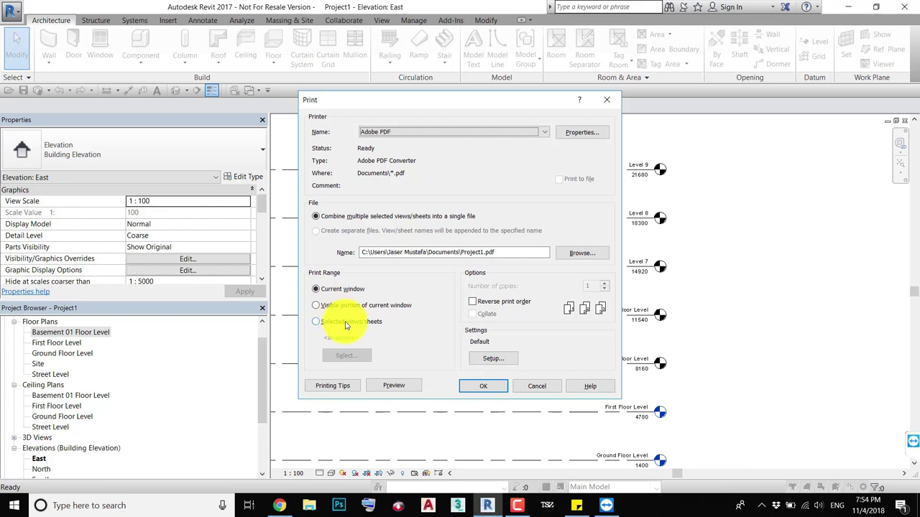
left_click(345, 323)
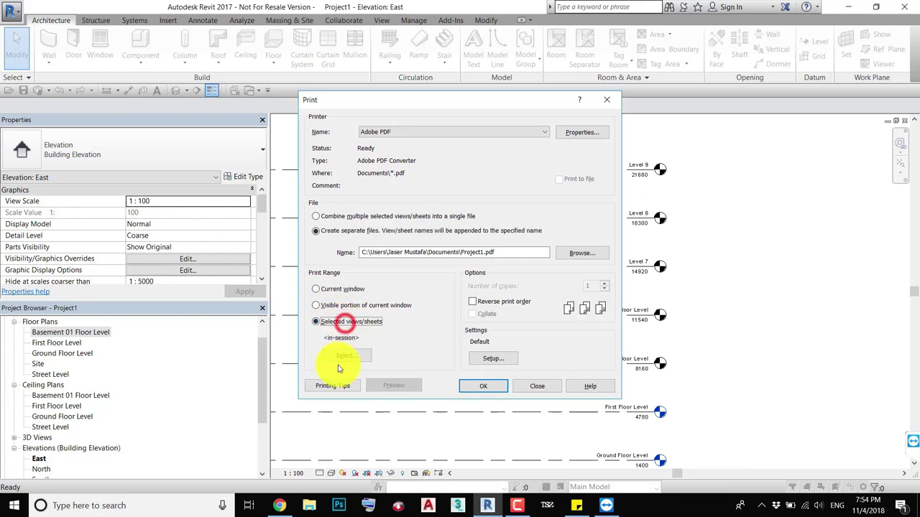
left_click(349, 356)
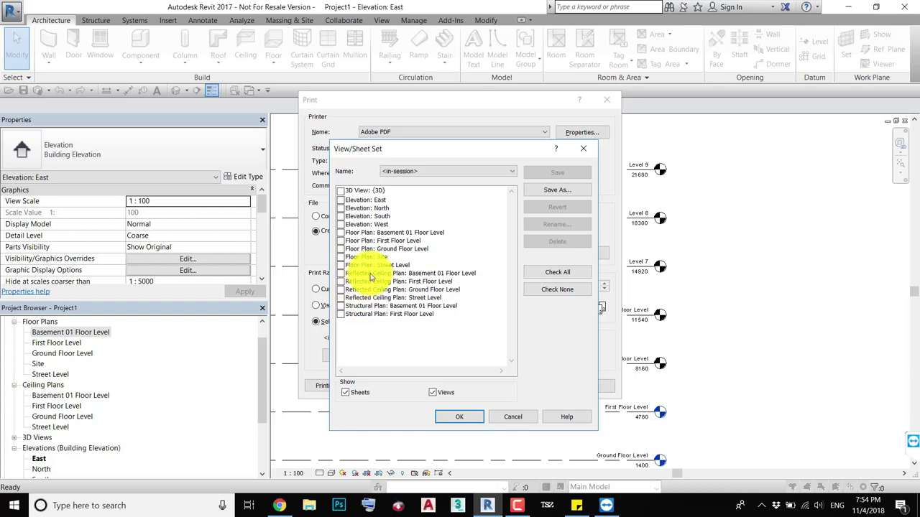
left_click_drag(388, 238, 390, 256)
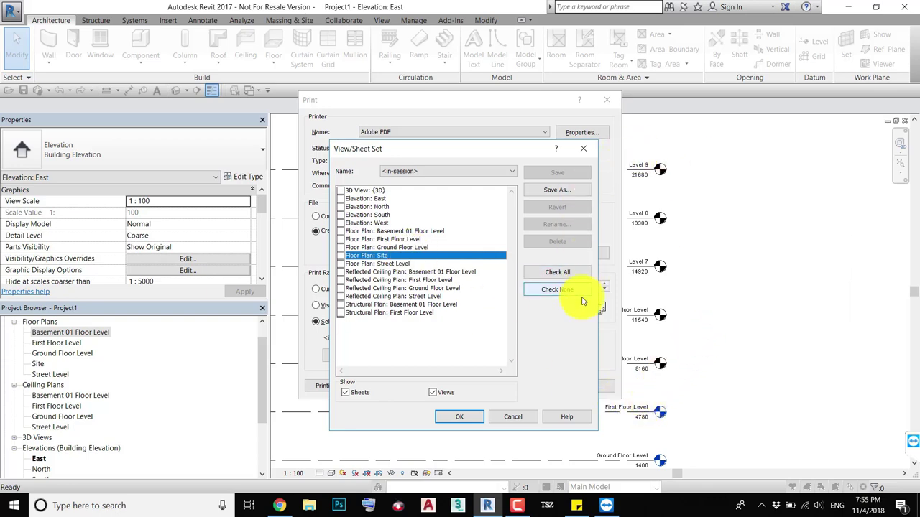
Select Level 9 and start a move with MV, then cancel it.
left_click(431, 235)
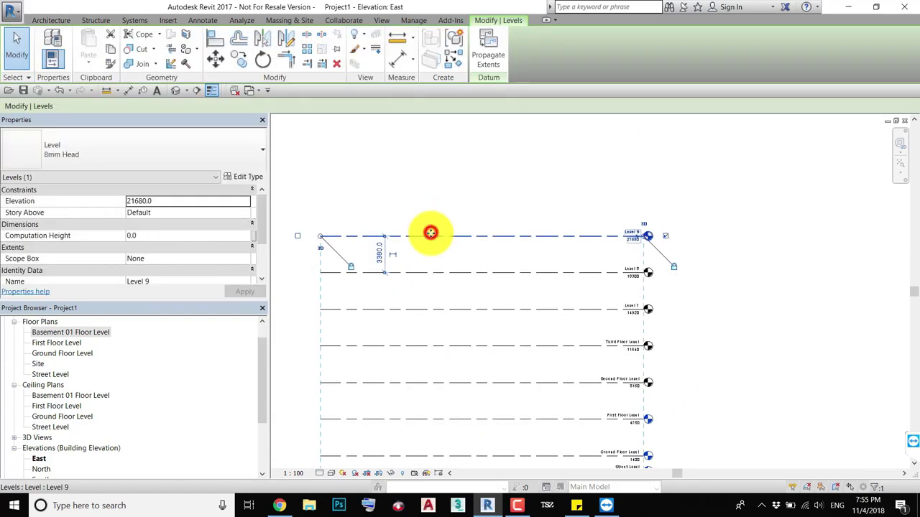
key("m")
key("v")
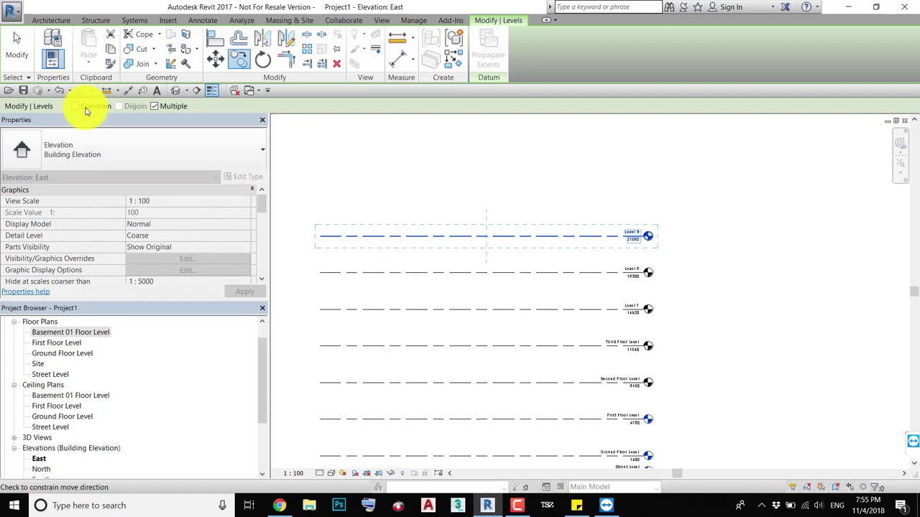
left_click(322, 180)
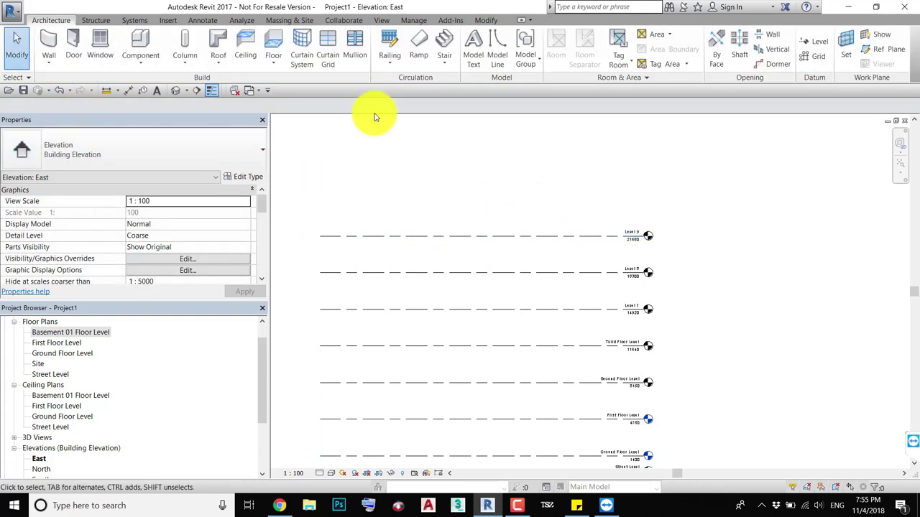
Draw a new Level 10 at 25080 above Level 9, then zoom in.
left_click(815, 41)
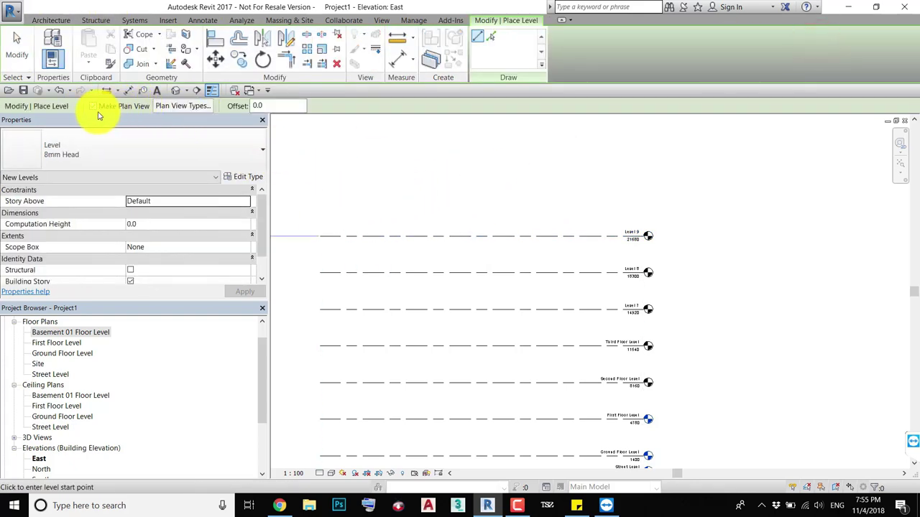
left_click(320, 199)
left_click(639, 199)
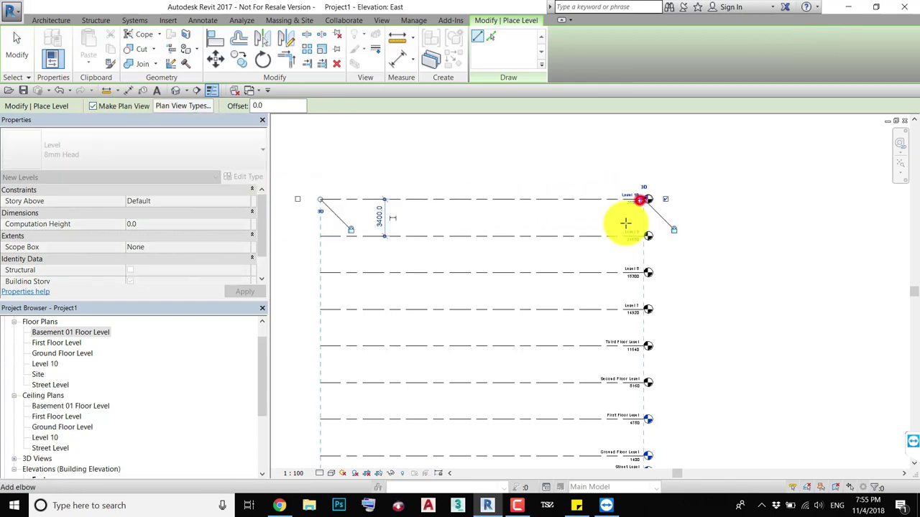
key("Escape")
key("Escape")
scroll(645, 202, "up", 2)
scroll(645, 202, "up", 3)
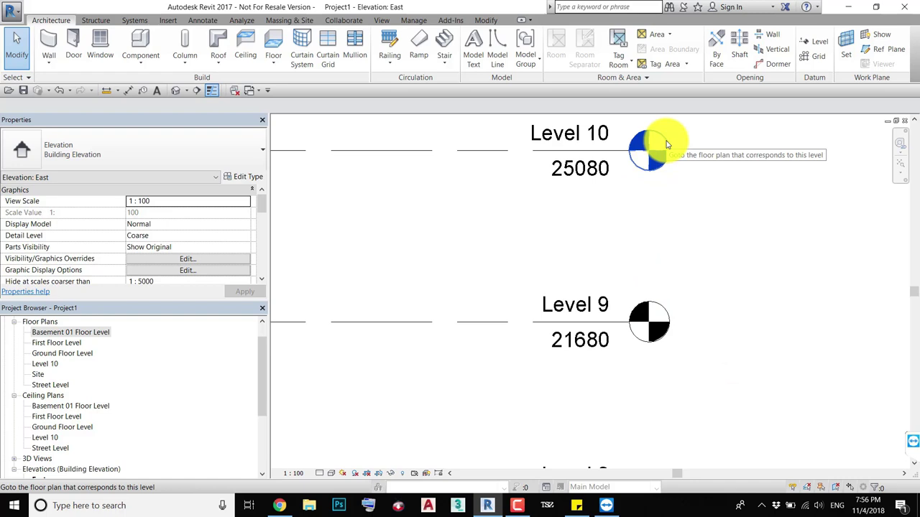
Check the Level 10 floor plan view, then reframe the elevation and select Level 8.
middle_click_drag(595, 206, 608, 219)
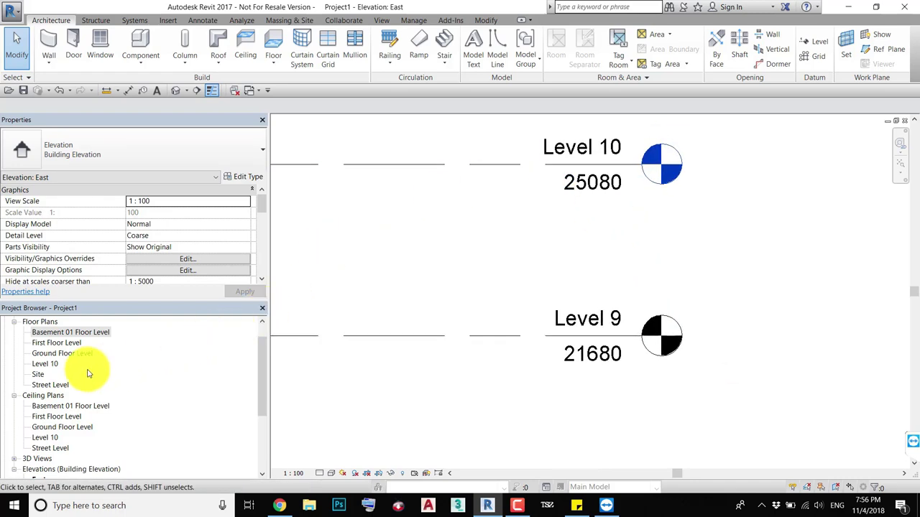
left_click(36, 364)
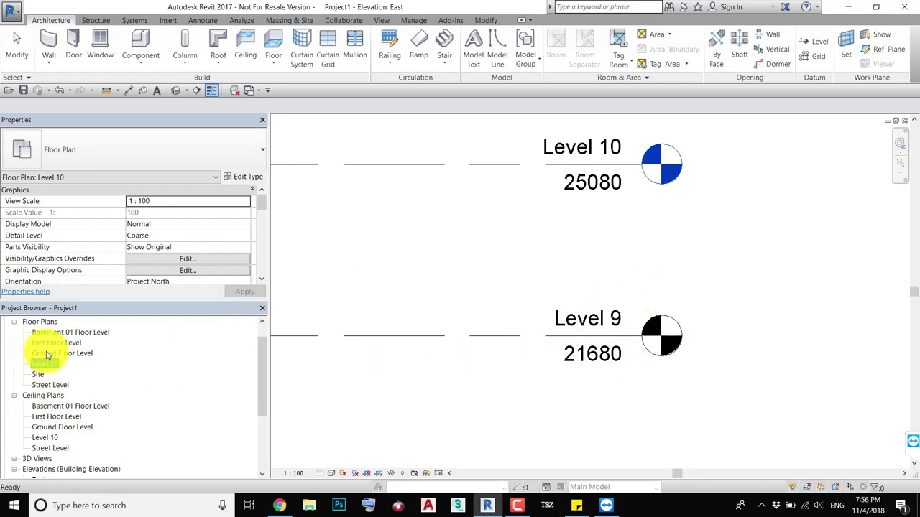
scroll(521, 246, "down", 1)
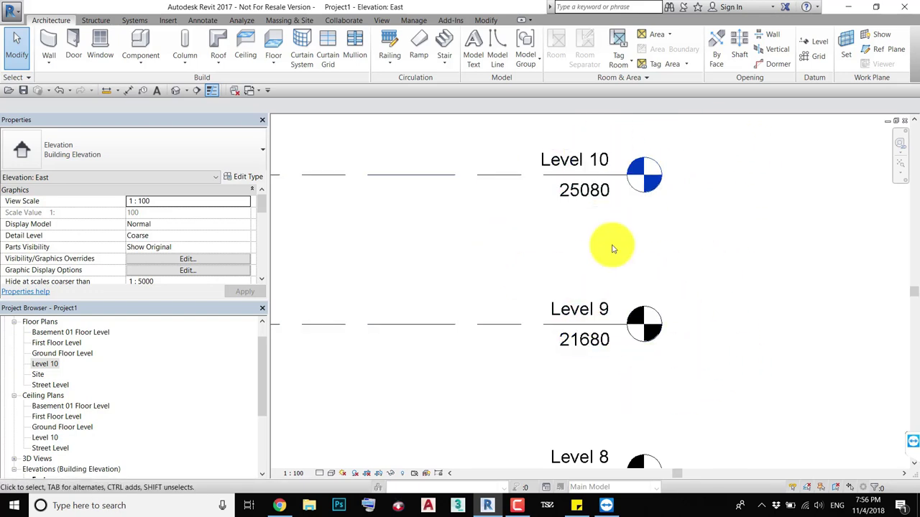
scroll(612, 249, "down", 1)
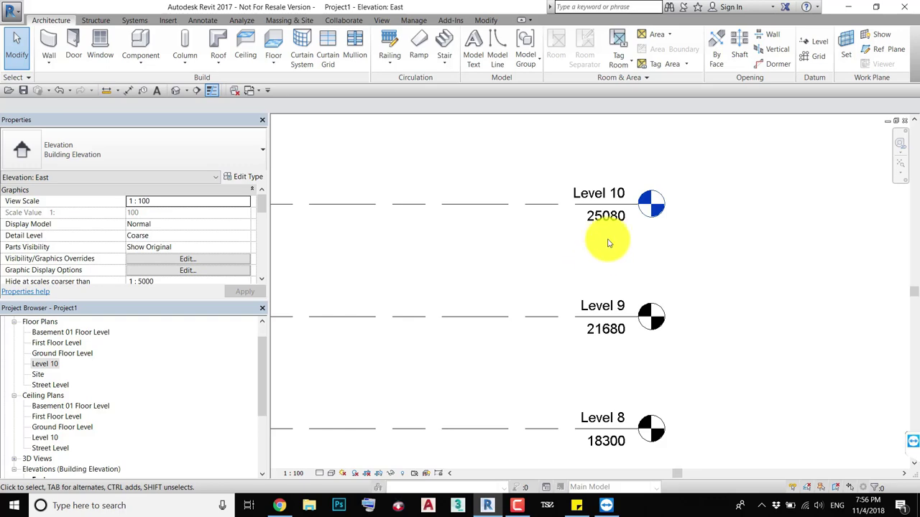
scroll(647, 302, "down", 5)
middle_click_drag(488, 305, 530, 331)
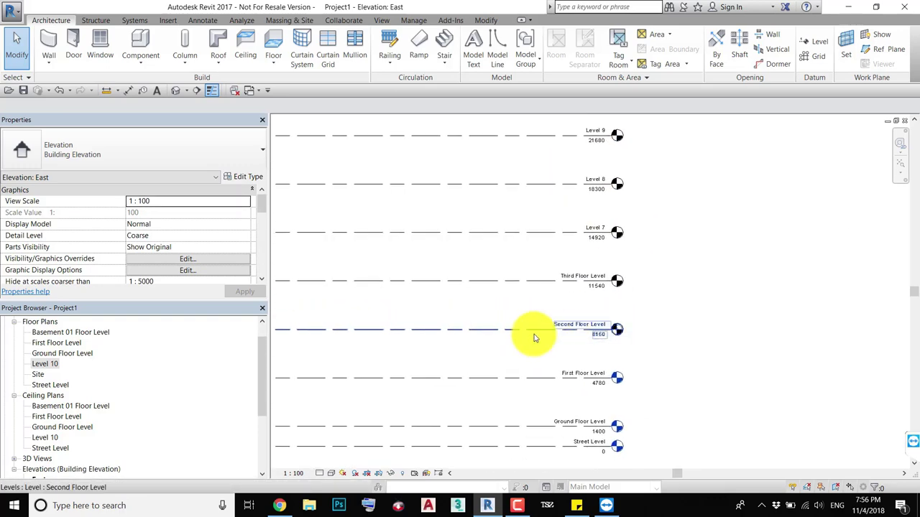
middle_click_drag(524, 309, 539, 379)
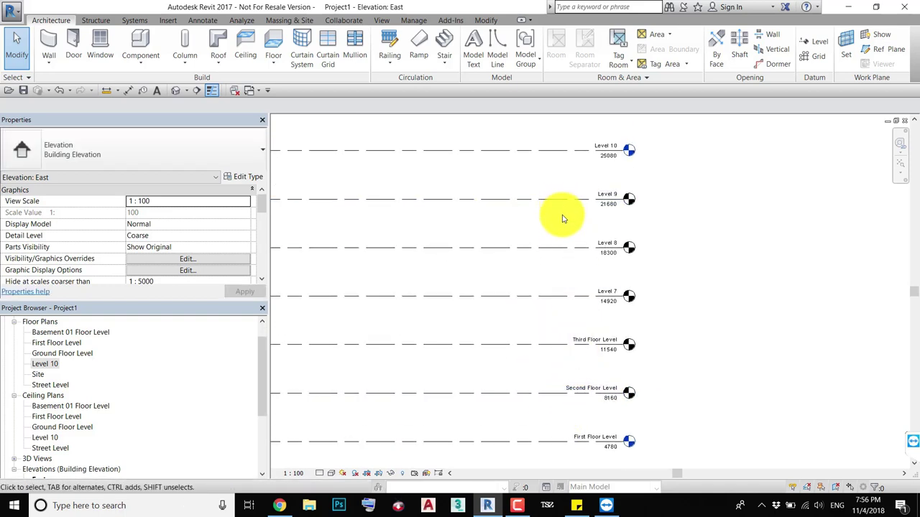
left_click(564, 247)
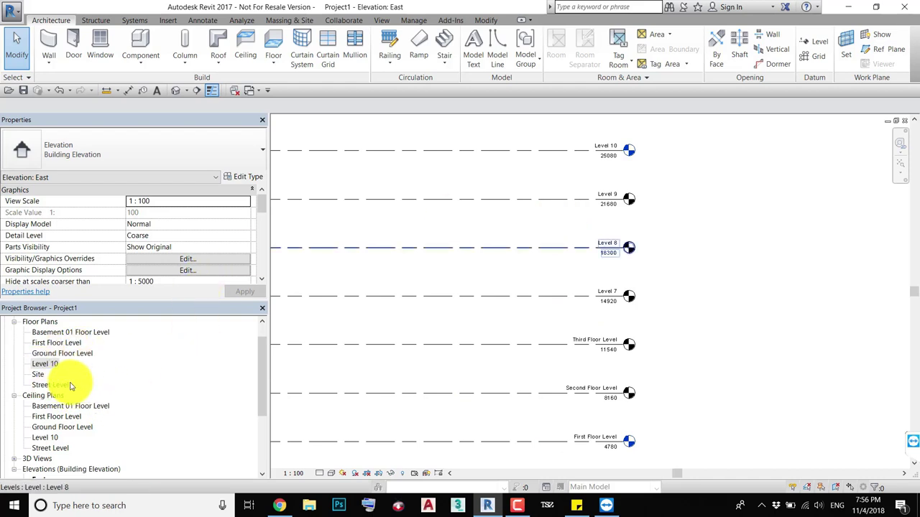
Review the View/Sheet Set list for Level 10's plan views, then cancel the print dialogs.
key("ctrl+p")
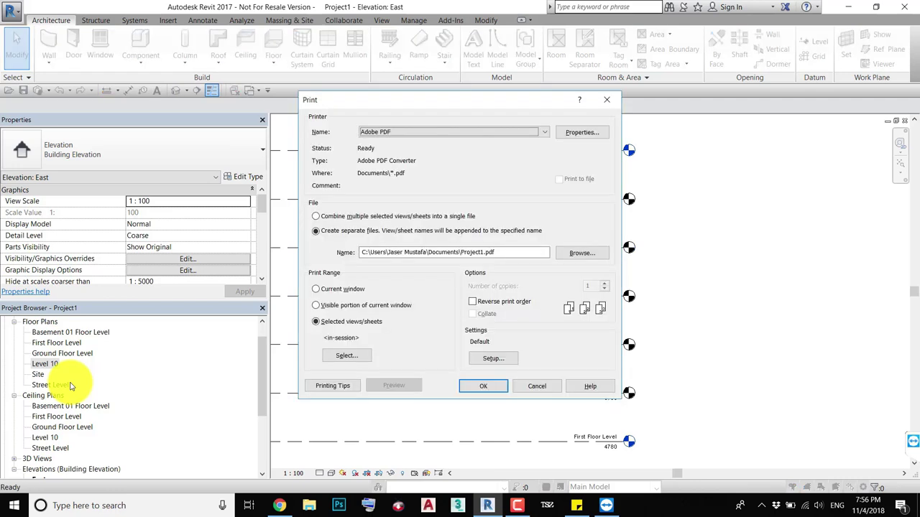
left_click(347, 355)
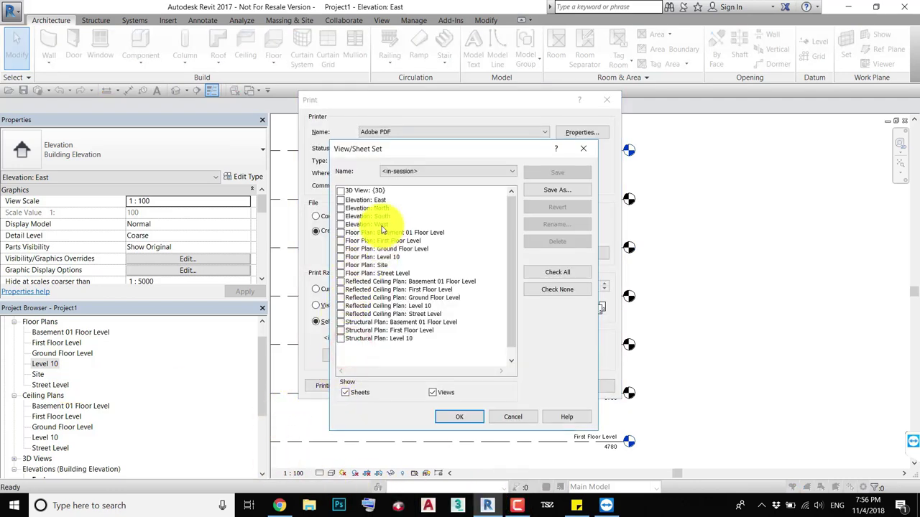
left_click(513, 416)
key("Escape")
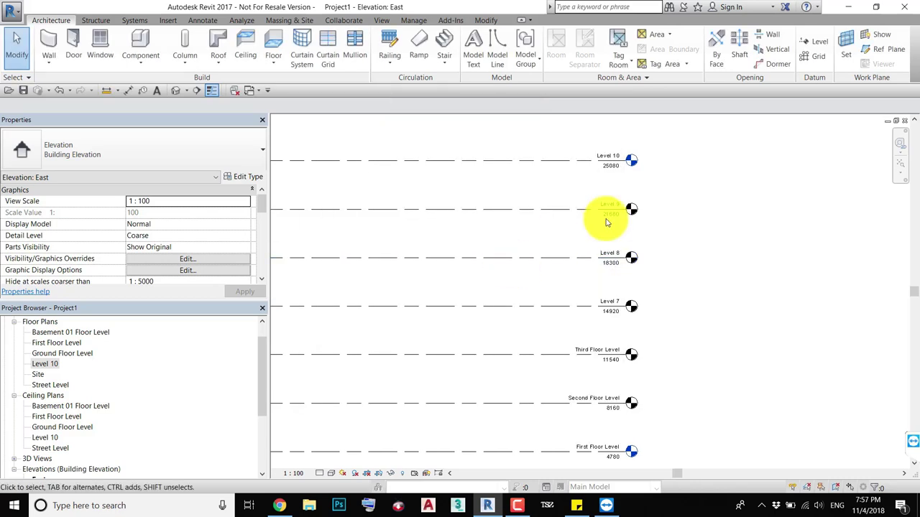
Delete Level 10 and its plan views, leaving Level 9 at 21680 as the top level.
left_click(662, 160)
key("Delete")
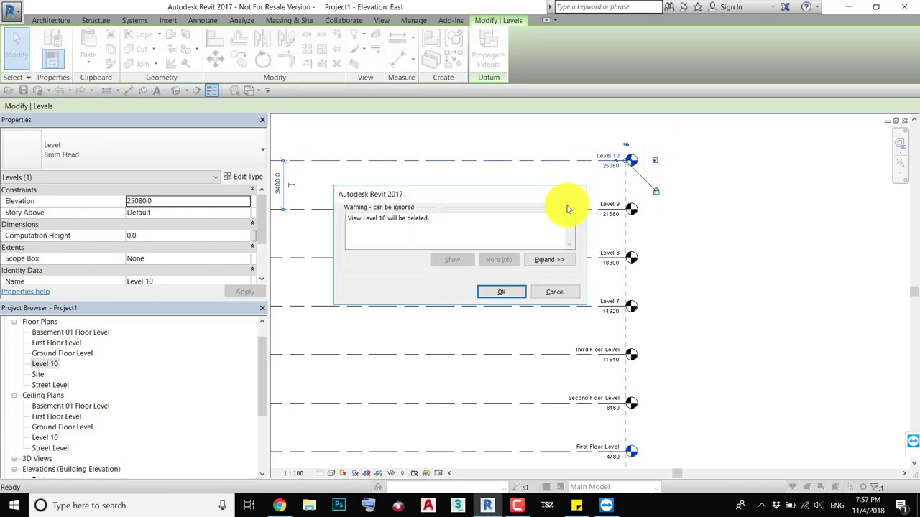
left_click(492, 294)
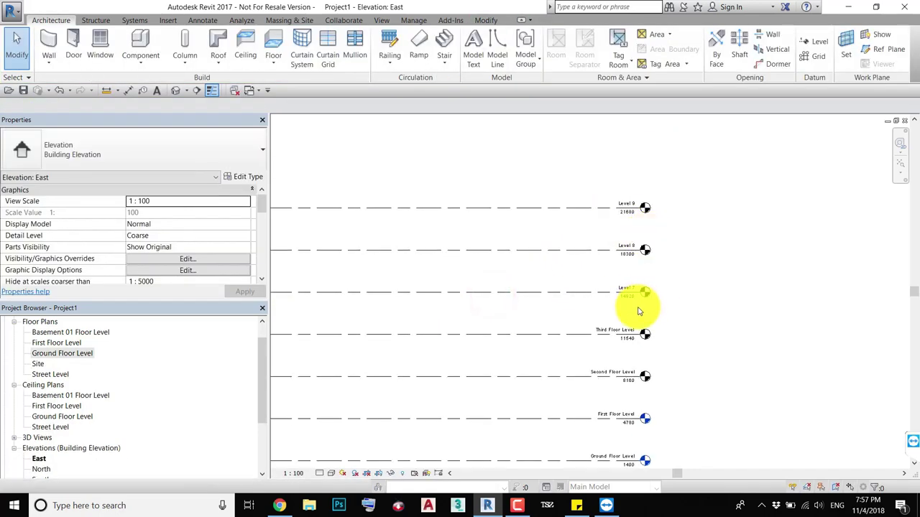
scroll(640, 139, "down", 1)
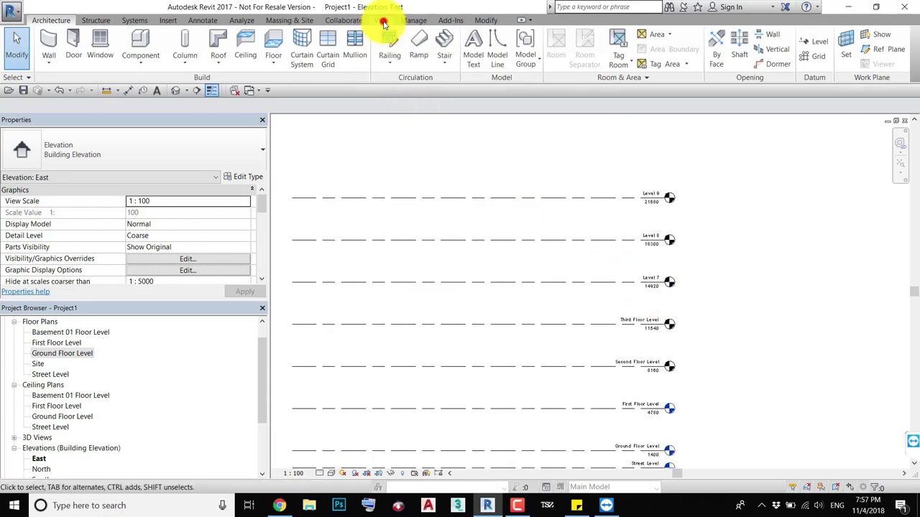
Start a new floor plan view and dismiss the unsaved-project reminder without saving.
left_click(381, 22)
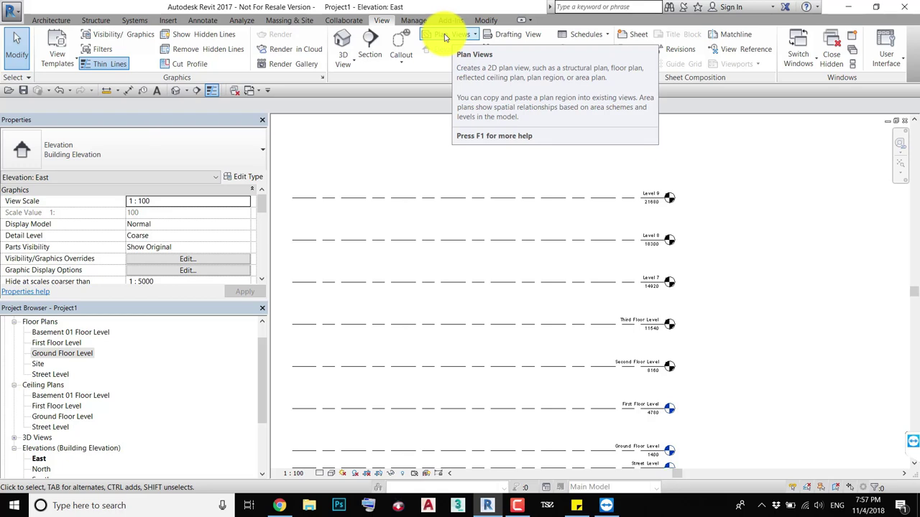
left_click(445, 35)
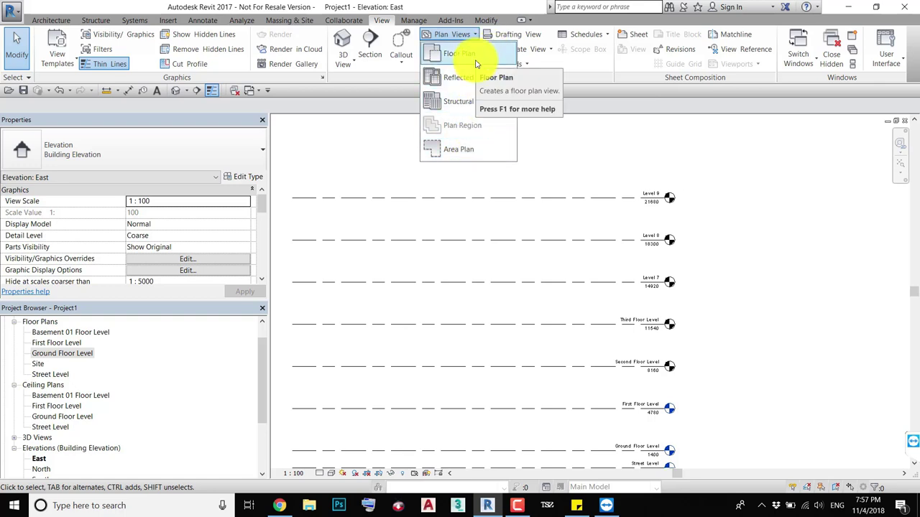
left_click(475, 64)
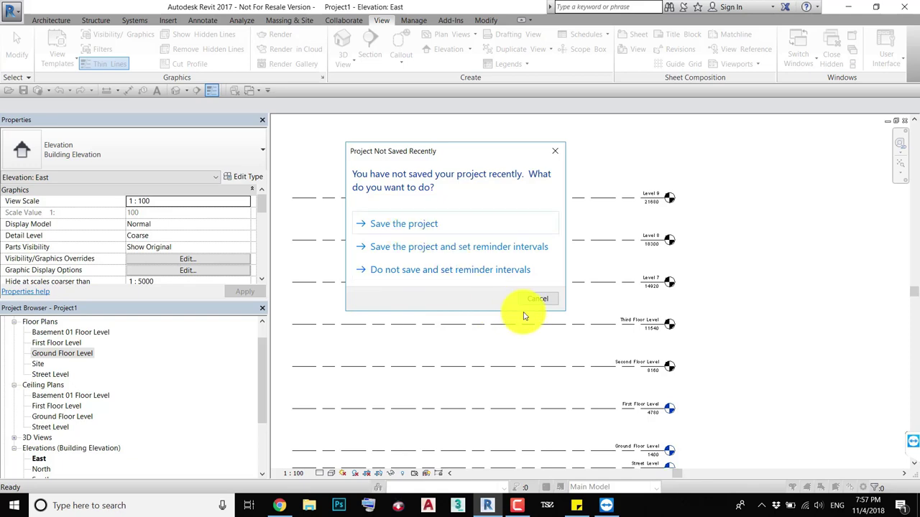
left_click(550, 305)
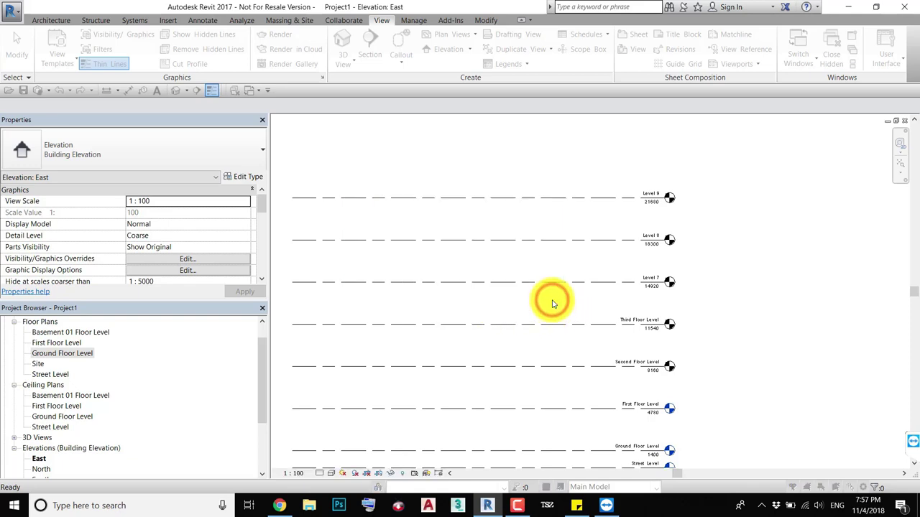
Create floor plans for Levels 7, 8, 9, Second Floor Level and Third Floor Level.
left_click_drag(463, 120, 422, 122)
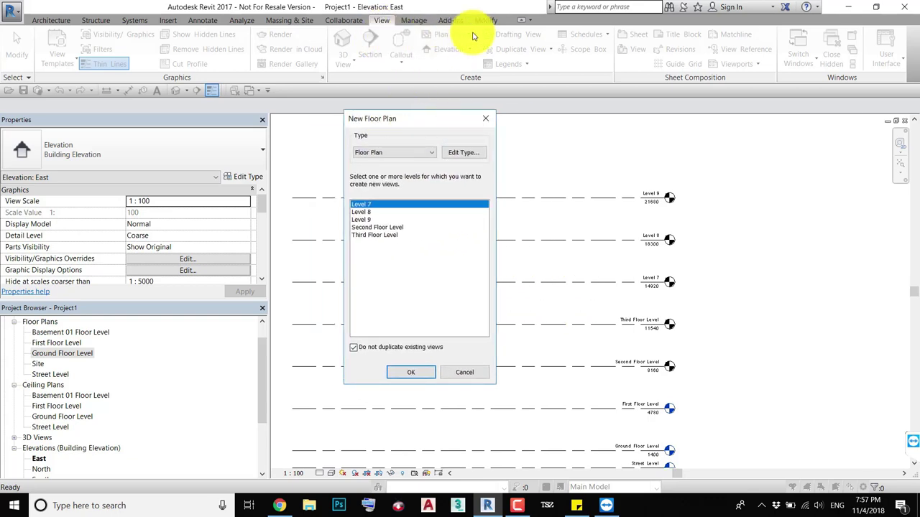
mouse_move(417, 118)
left_mouse_down()
mouse_move(441, 117)
mouse_move(390, 117)
mouse_move(445, 147)
mouse_move(425, 120)
mouse_move(450, 126)
left_mouse_up()
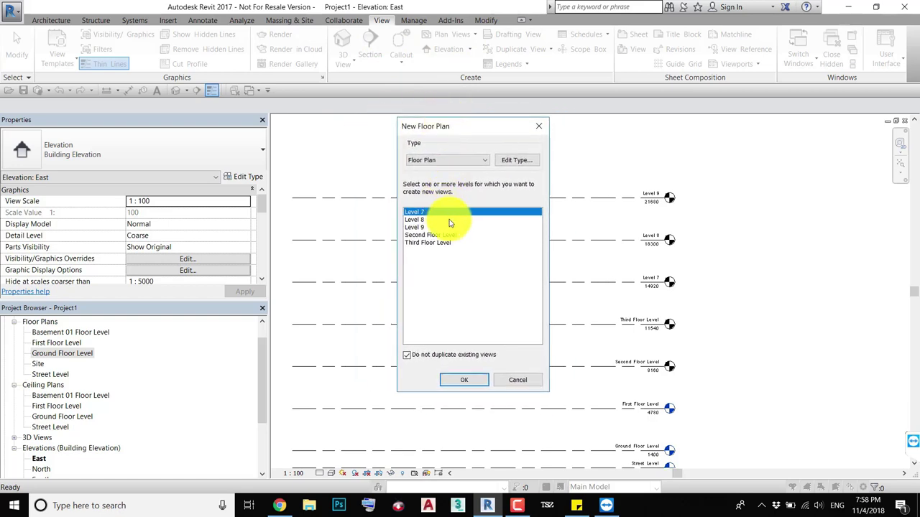
left_click(457, 242, "shift")
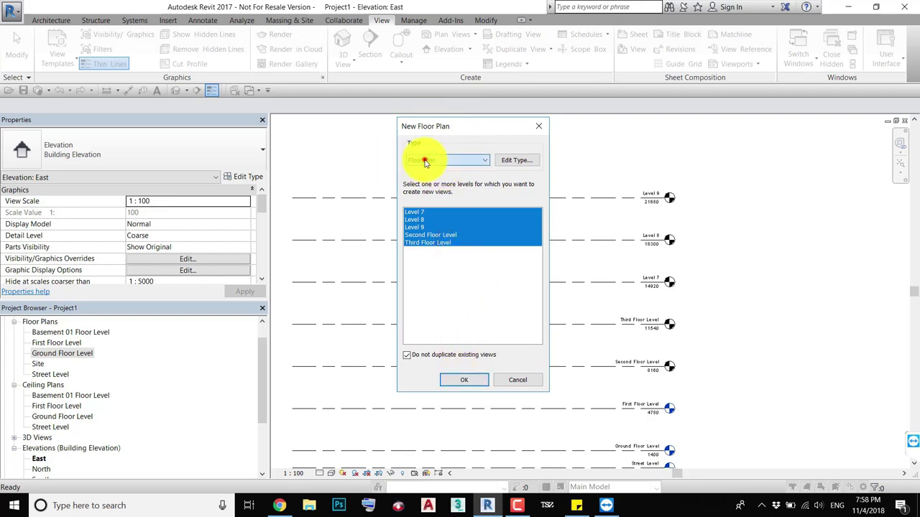
left_click(463, 380)
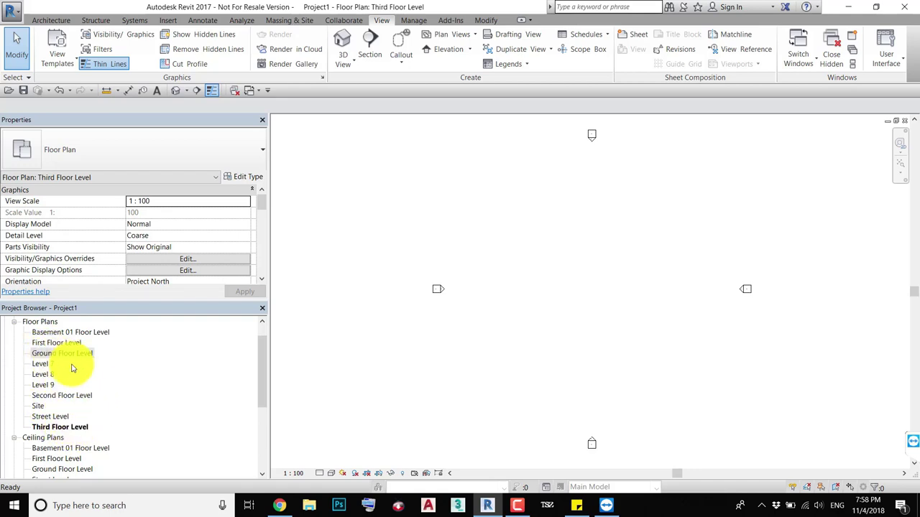
scroll(68, 368, "down", 1)
scroll(71, 368, "down", 1)
scroll(69, 388, "down", 1)
In the East elevation, rename Level 7 to Fourth Floor Level, renaming its views too.
left_click(40, 392)
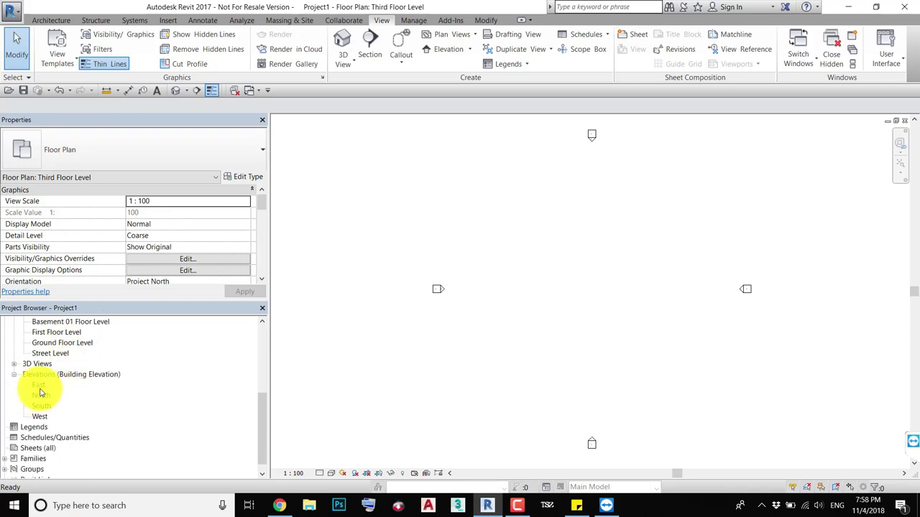
double_click(39, 390)
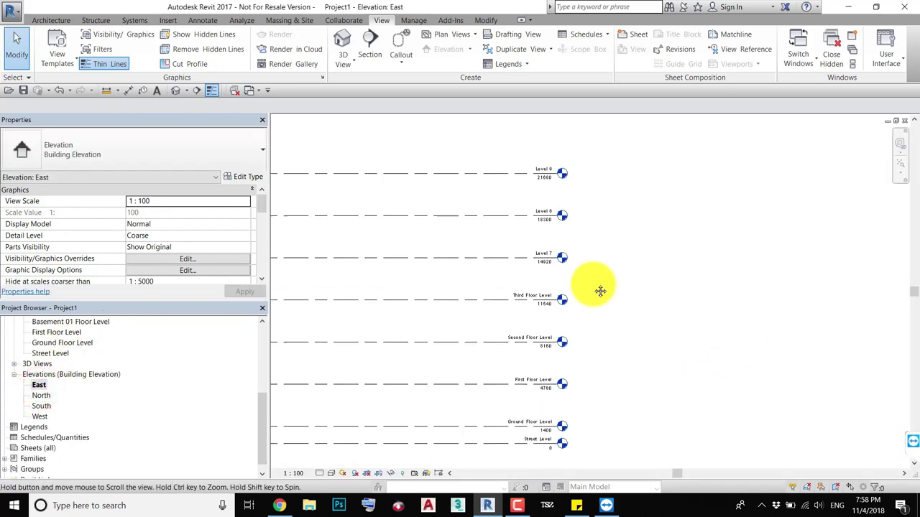
scroll(567, 273, "up", 2)
scroll(548, 259, "up", 3)
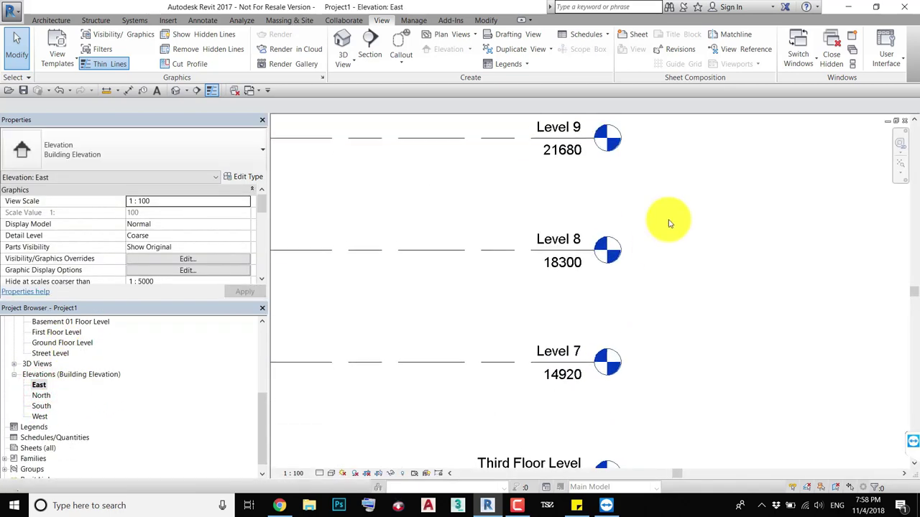
double_click(540, 259)
type("Floor Level")
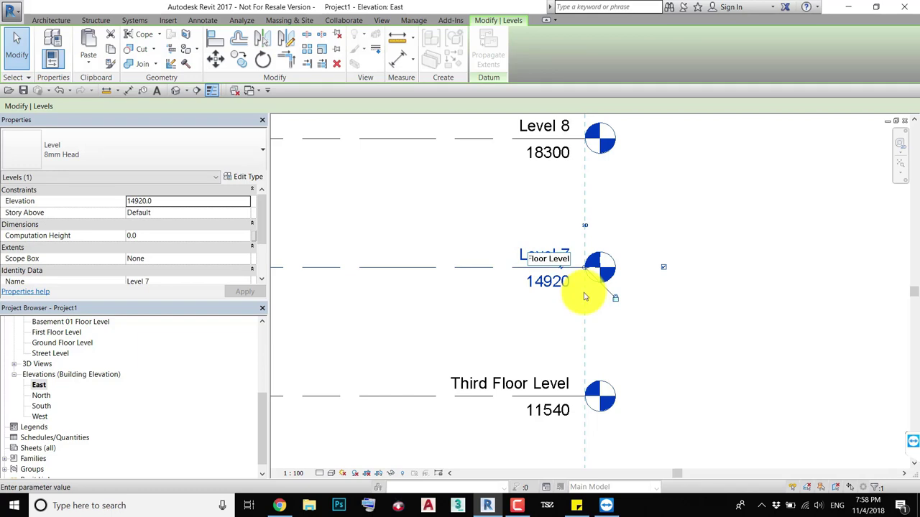
key("Return")
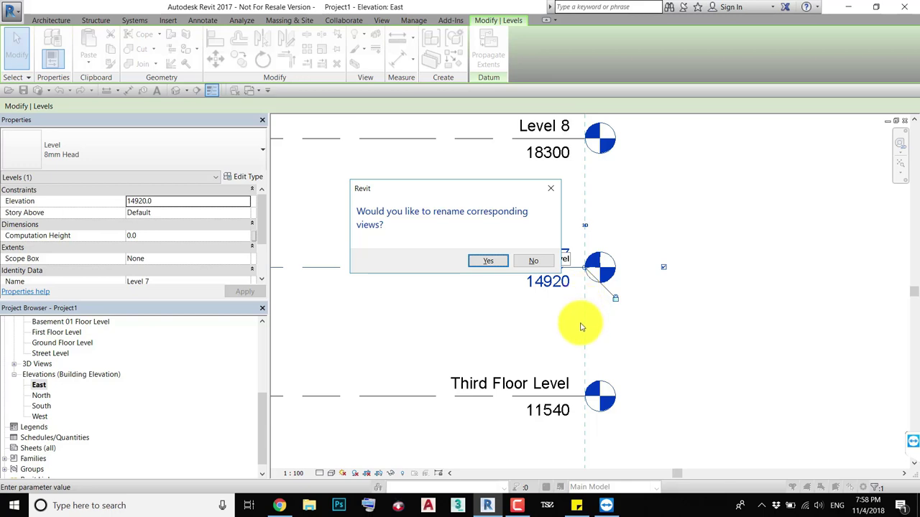
left_click(487, 260)
Rename Level 8 to Fifth Floor Level along with its corresponding views.
scroll(104, 379, "up", 2)
scroll(65, 382, "up", 2)
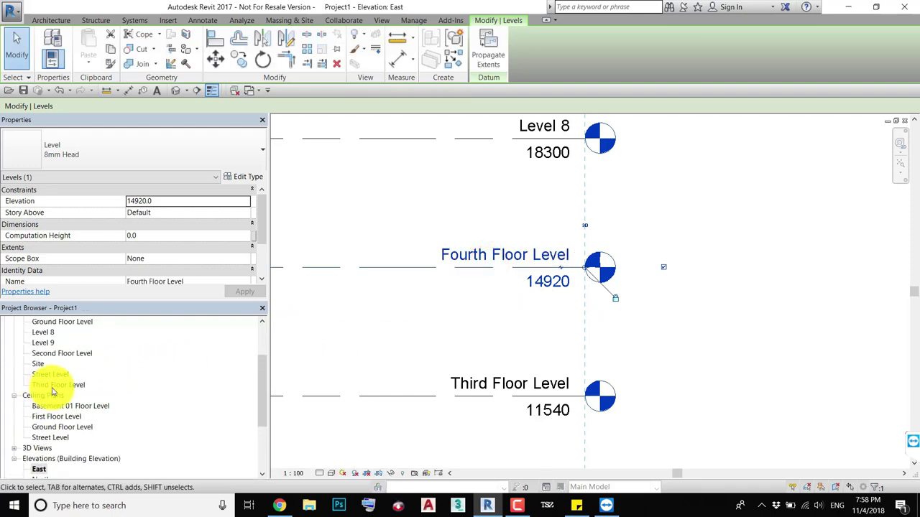
scroll(58, 359, "up", 1)
scroll(51, 352, "up", 1)
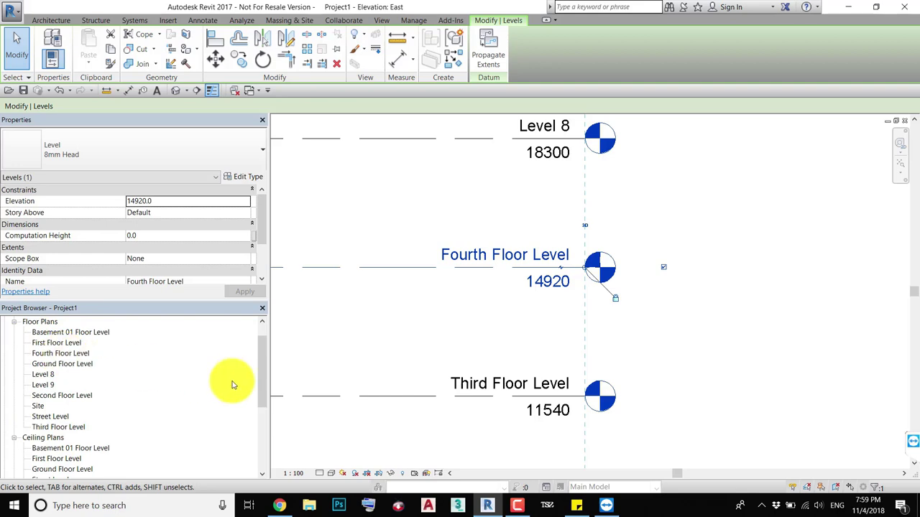
scroll(585, 242, "down", 2)
double_click(575, 256)
type("Fifth Fll")
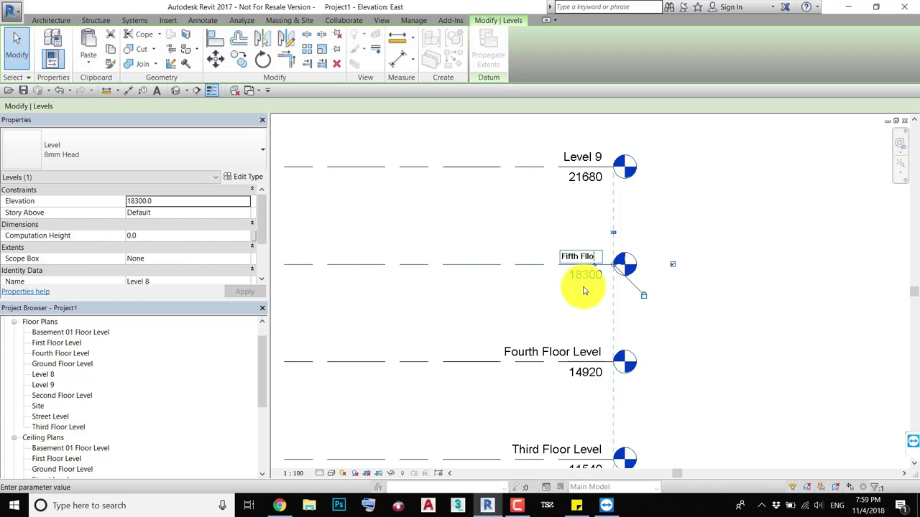
type("oor Level")
key("Return")
left_click(462, 199)
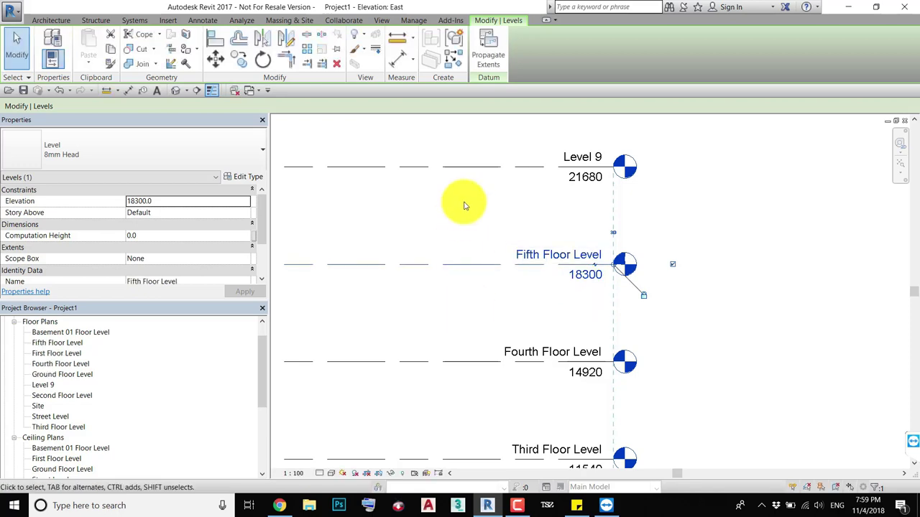
scroll(632, 208, "down", 3)
Array Level 13 upward 20 times at one-level spacing of 3380.
left_click_drag(634, 199, 538, 295)
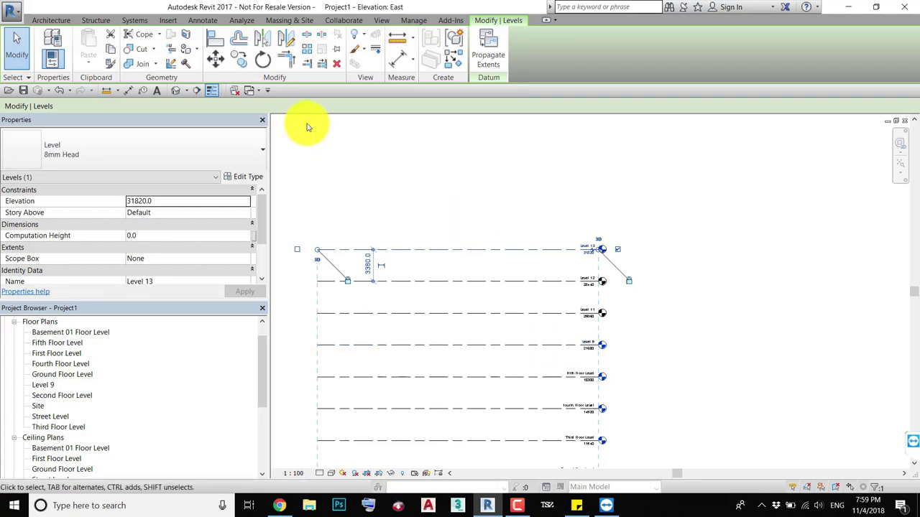
left_click(307, 50)
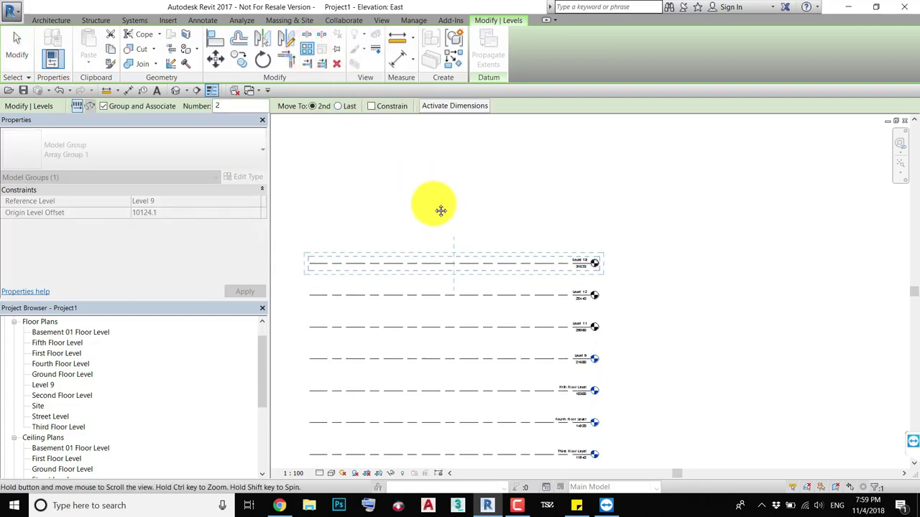
left_click(519, 297)
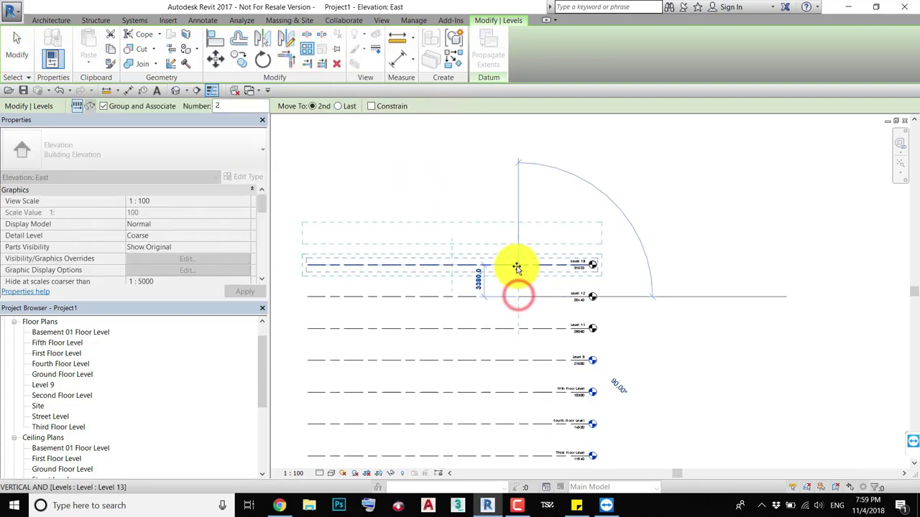
left_click(516, 265)
left_click(400, 261)
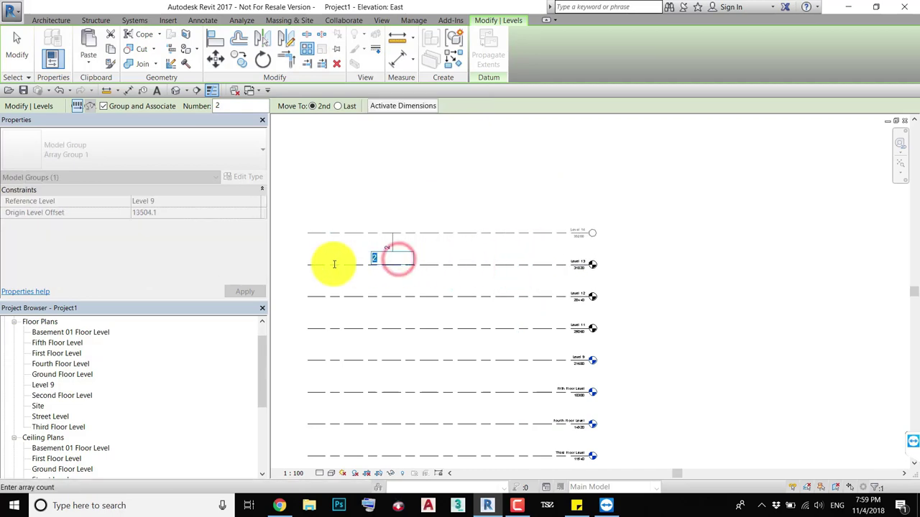
key("Return")
Pan up to check the new top levels and deselect the arrayed level group.
scroll(495, 277, "down", 1)
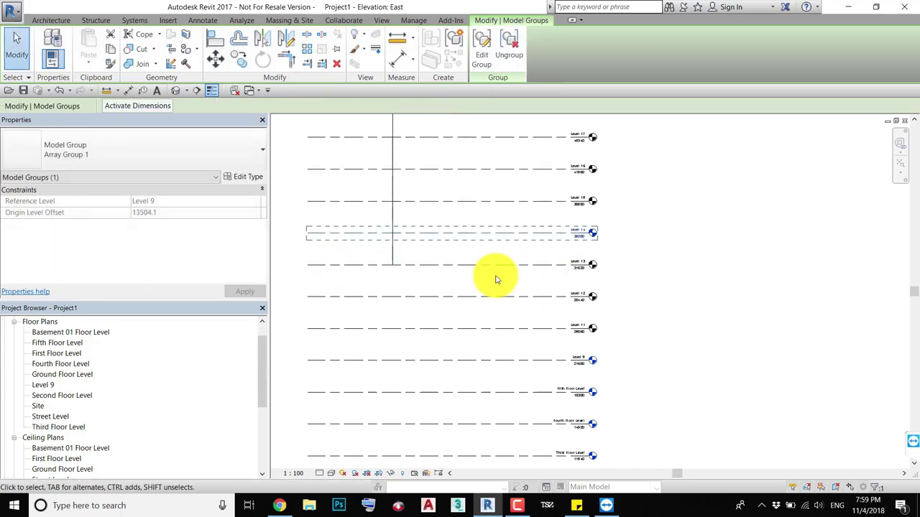
scroll(500, 285, "down", 1)
scroll(479, 333, "down", 1)
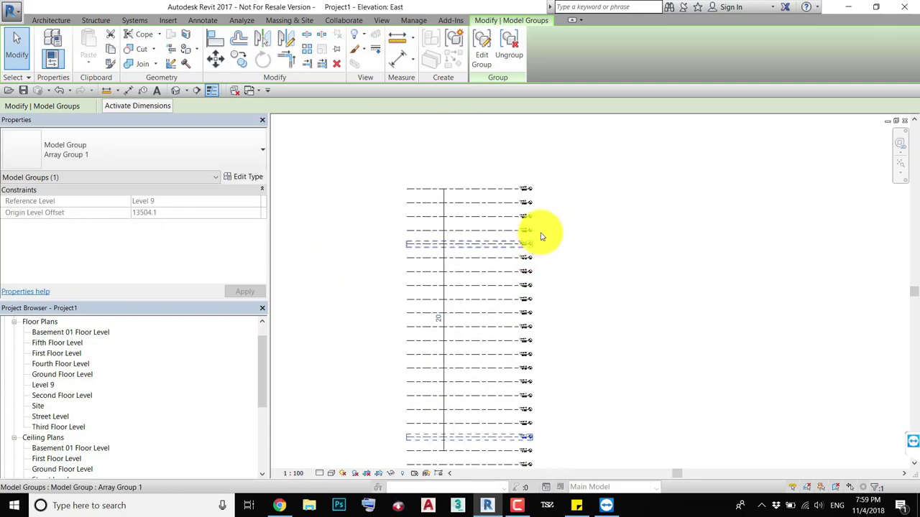
scroll(542, 205, "up", 5)
scroll(546, 194, "up", 2)
middle_click_drag(548, 208, 559, 273)
scroll(557, 270, "down", 4)
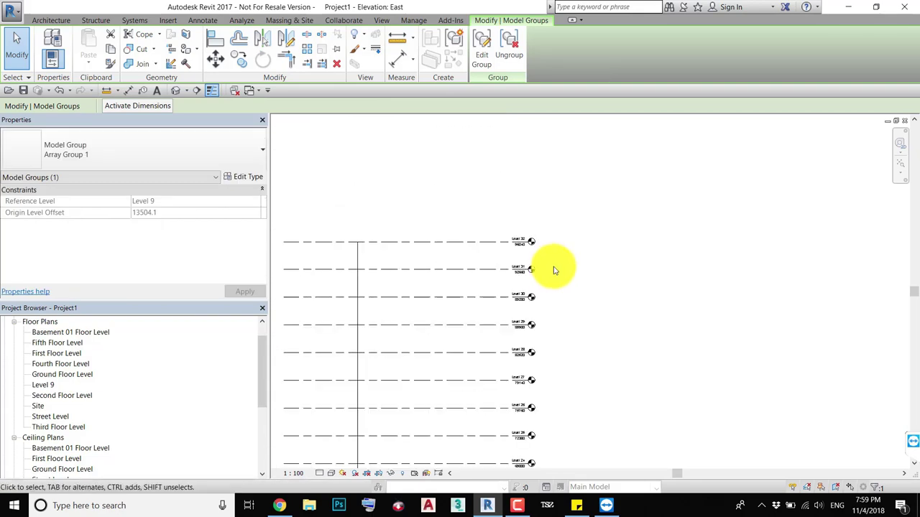
left_click(596, 266)
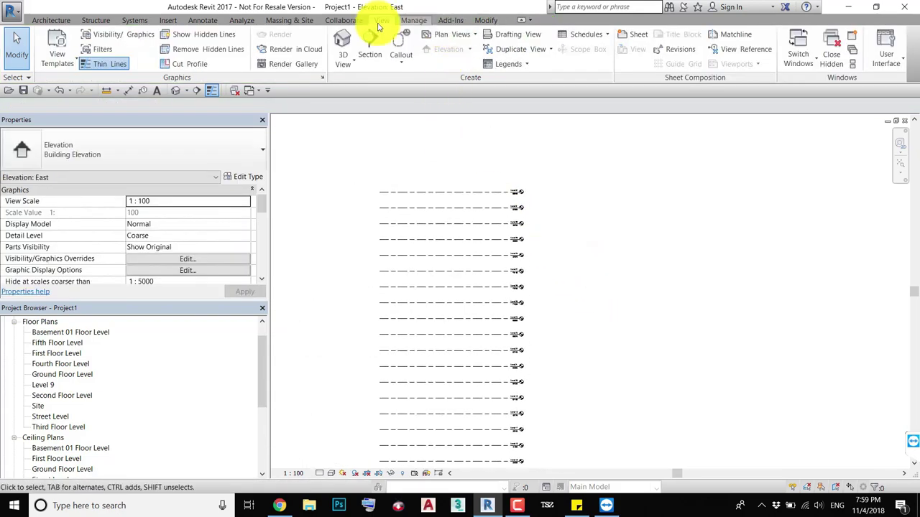
Create floor plans for every level from Level 11 to Level 32, opening the Level 32 plan.
left_click(453, 36)
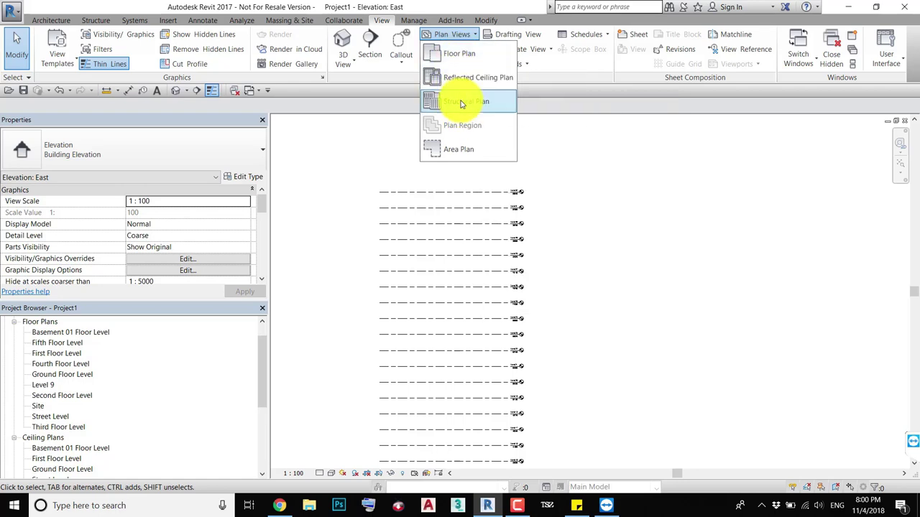
left_click(456, 57)
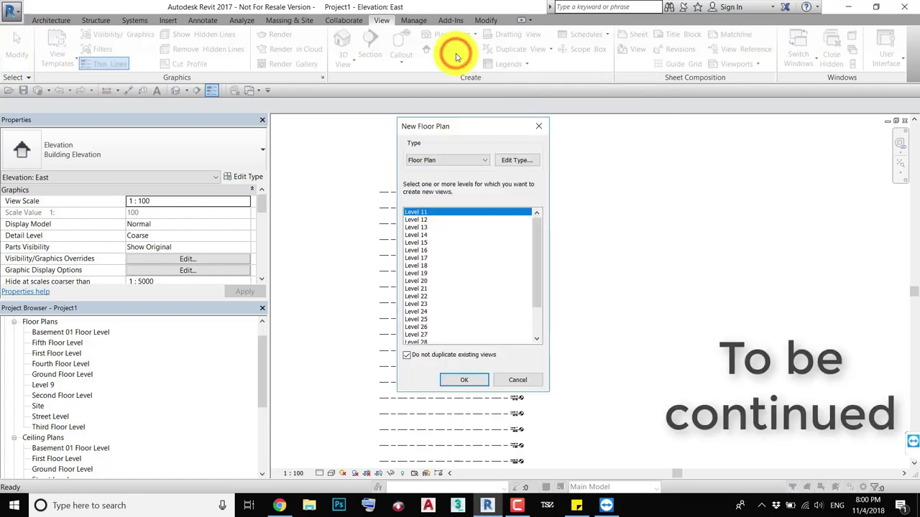
scroll(474, 288, "down", 5)
scroll(474, 288, "down", 1)
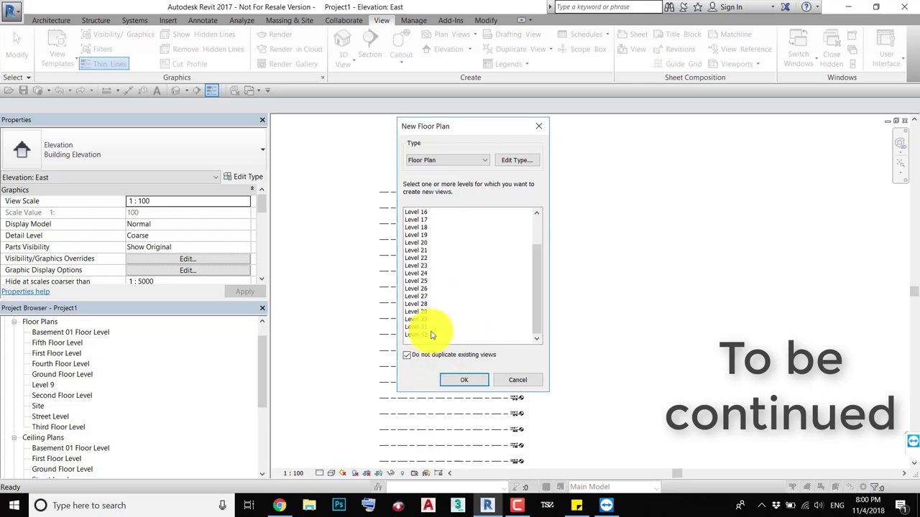
left_click(431, 334, "shift")
left_click(463, 380)
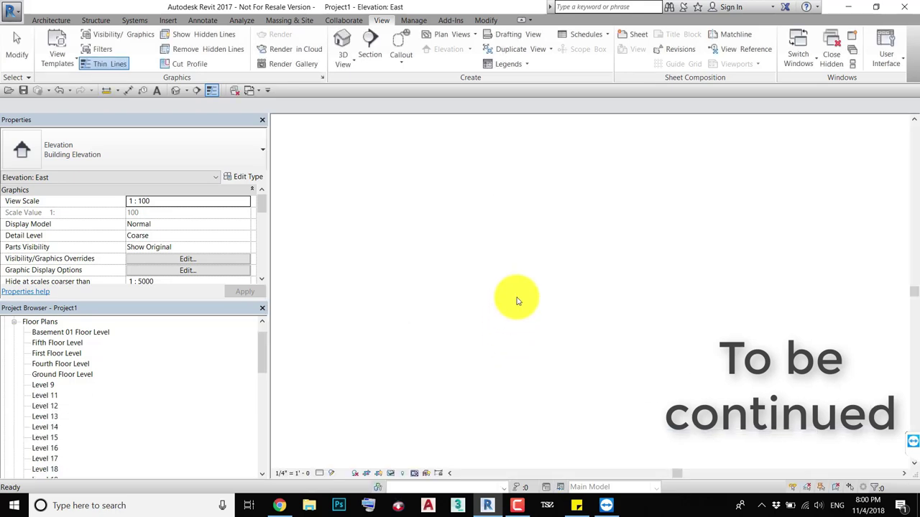
scroll(72, 381, "down", 3)
scroll(72, 385, "down", 3)
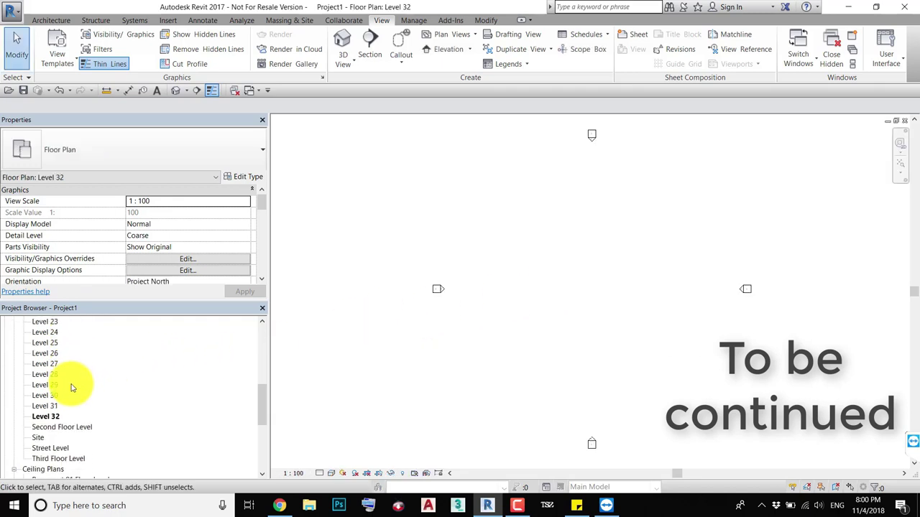
scroll(72, 388, "down", 3)
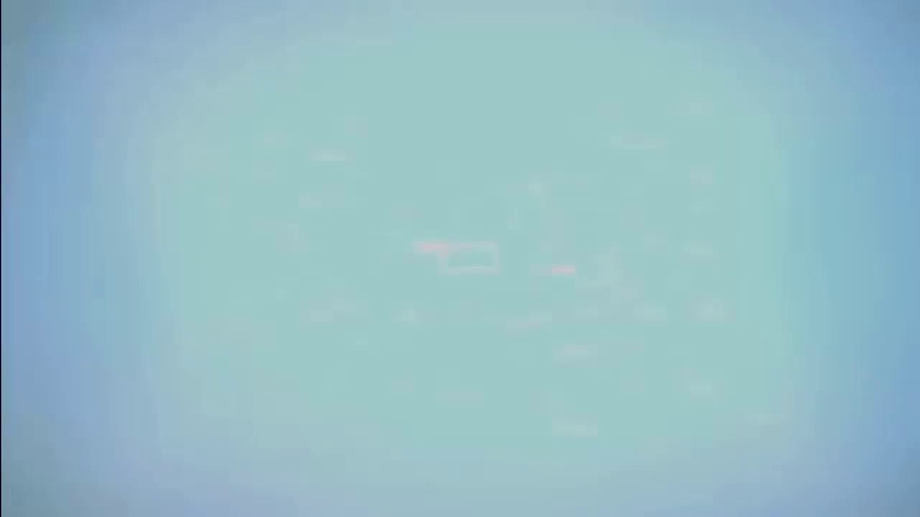